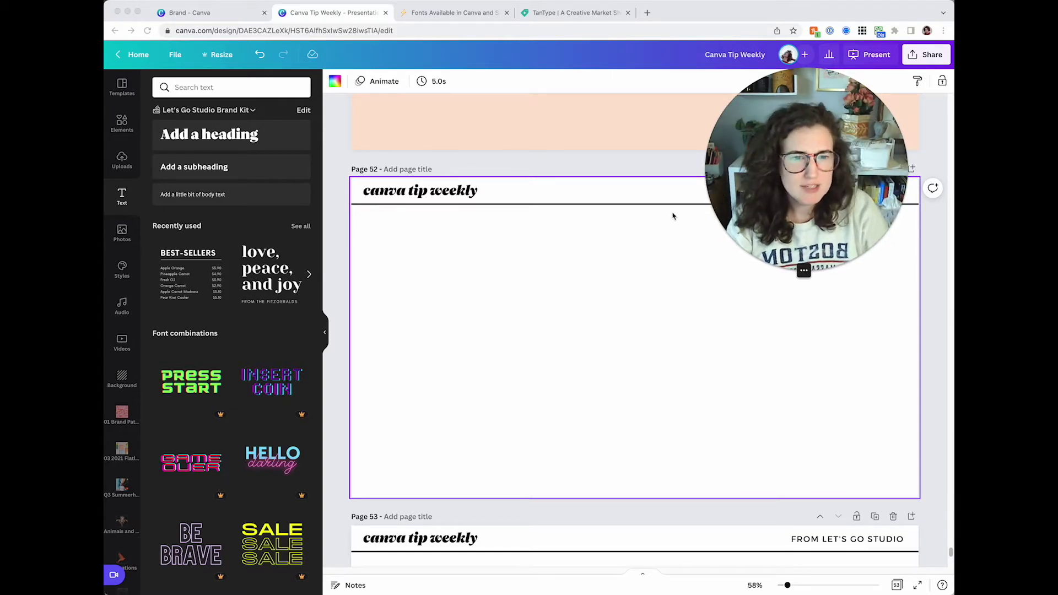
Step: Show the deck as a thumbnail grid and open page 19, selecting its body text
{"action": "left_click", "coordinate": [617, 303]}
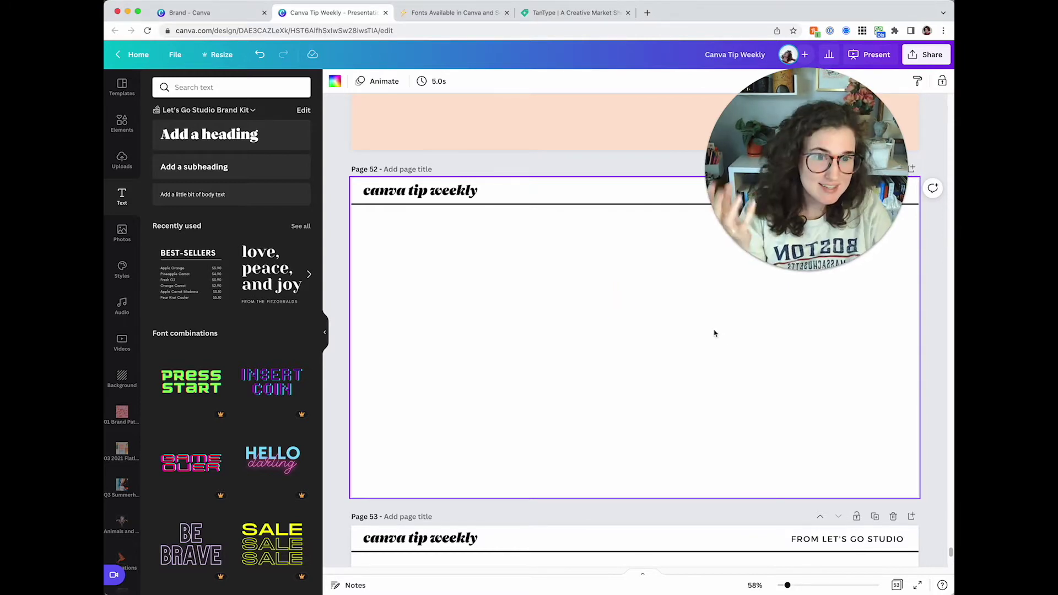
{"action": "left_click", "coordinate": [897, 586]}
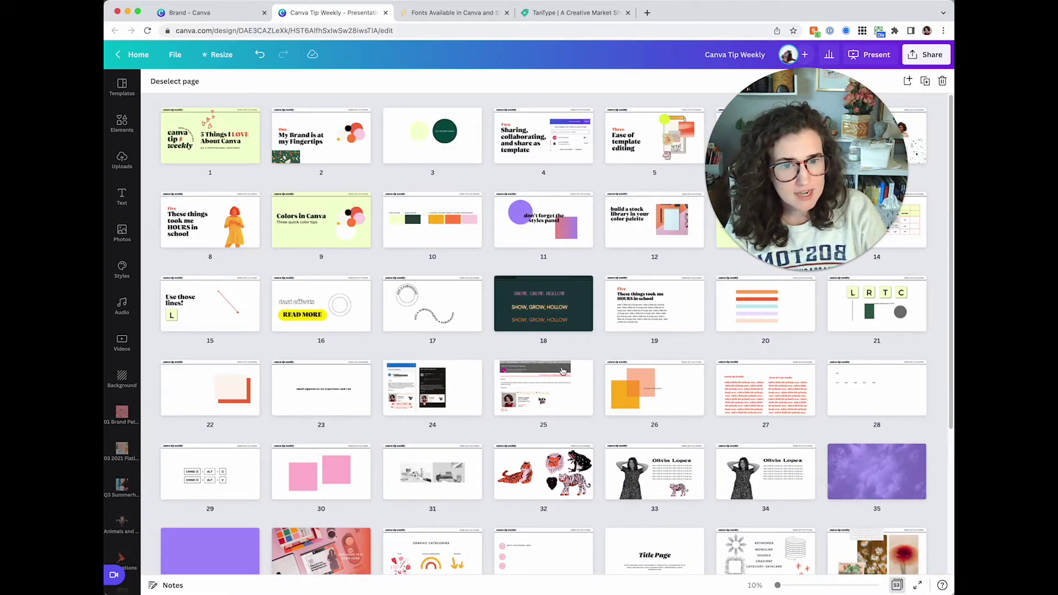
{"action": "double_click", "coordinate": [621, 312]}
{"action": "left_click", "coordinate": [573, 337]}
{"action": "scroll", "coordinate": [547, 395], "scroll_direction": "up", "scroll_amount": 2}
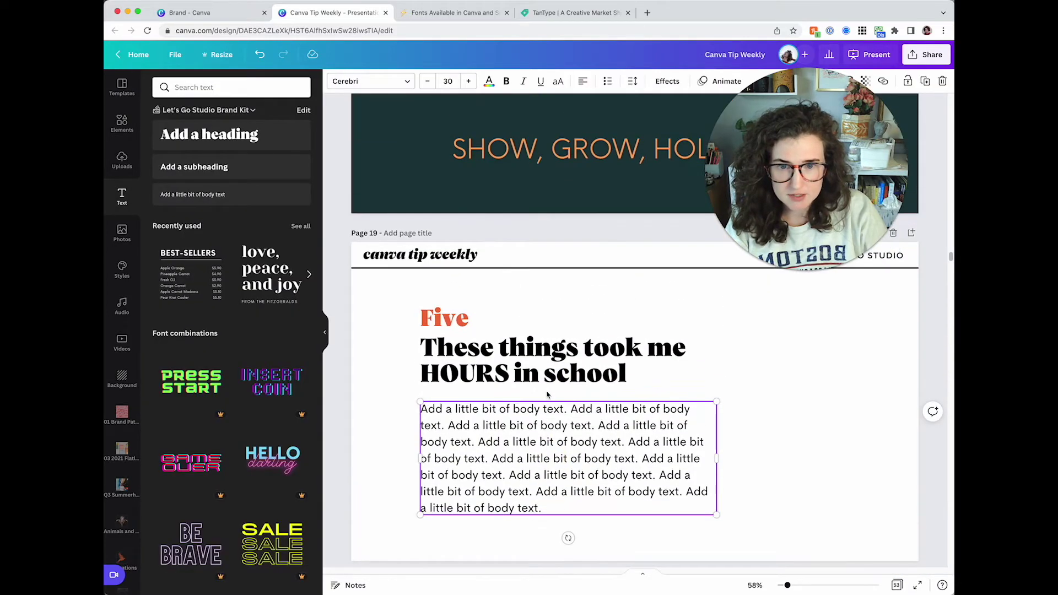
{"action": "scroll", "coordinate": [547, 395], "scroll_direction": "up", "scroll_amount": 10}
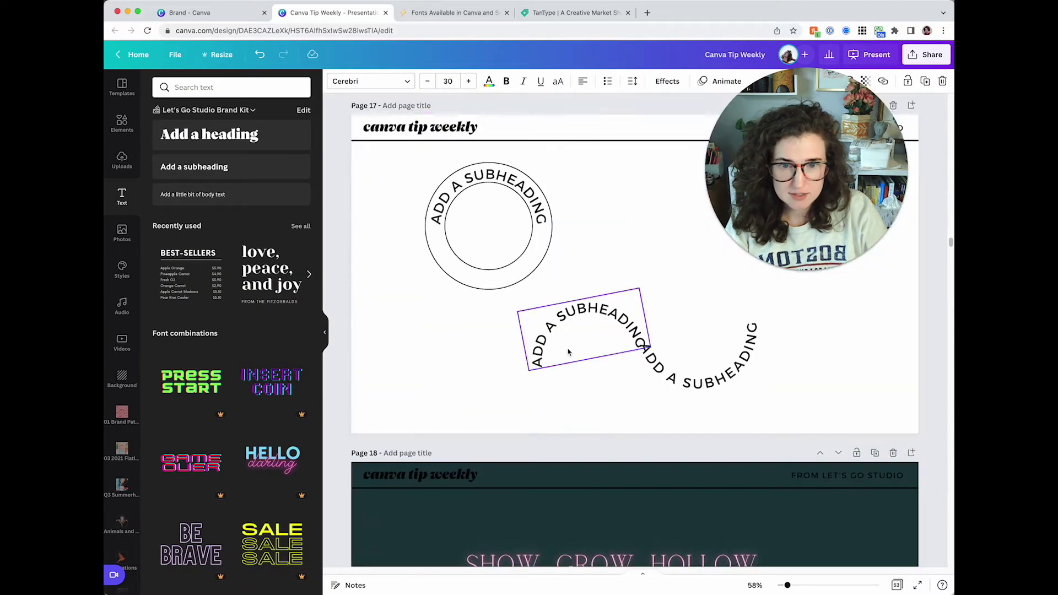
Step: Scroll through the deck's pages and select the last page, 53
{"action": "left_click", "coordinate": [568, 352]}
{"action": "left_click", "coordinate": [489, 225]}
{"action": "left_click", "coordinate": [597, 231]}
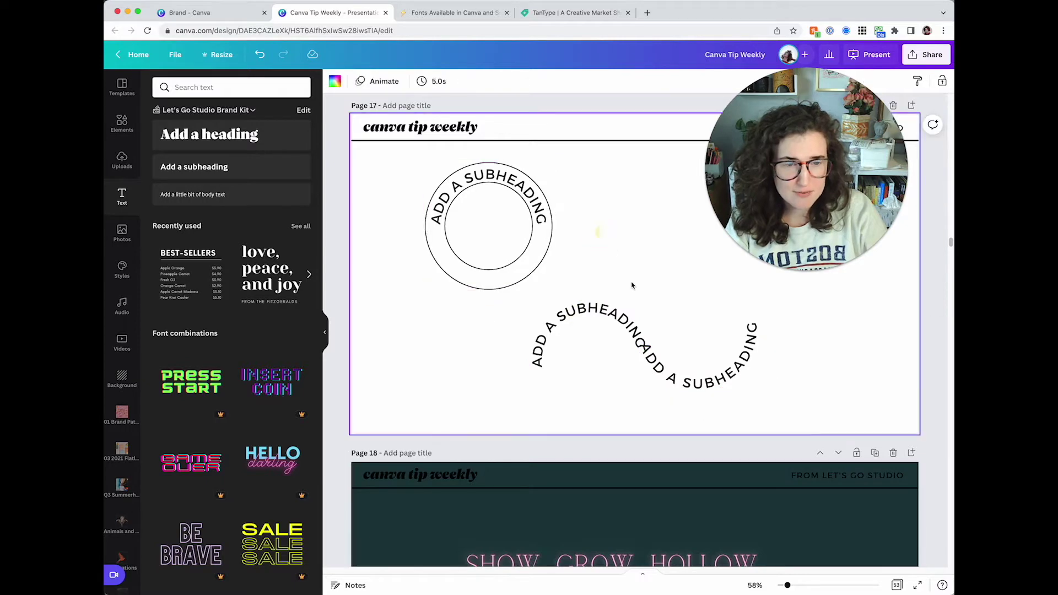
{"action": "scroll", "coordinate": [632, 286], "scroll_direction": "down", "scroll_amount": 20}
{"action": "left_click_drag", "start_coordinate": [950, 331], "coordinate": [949, 573]}
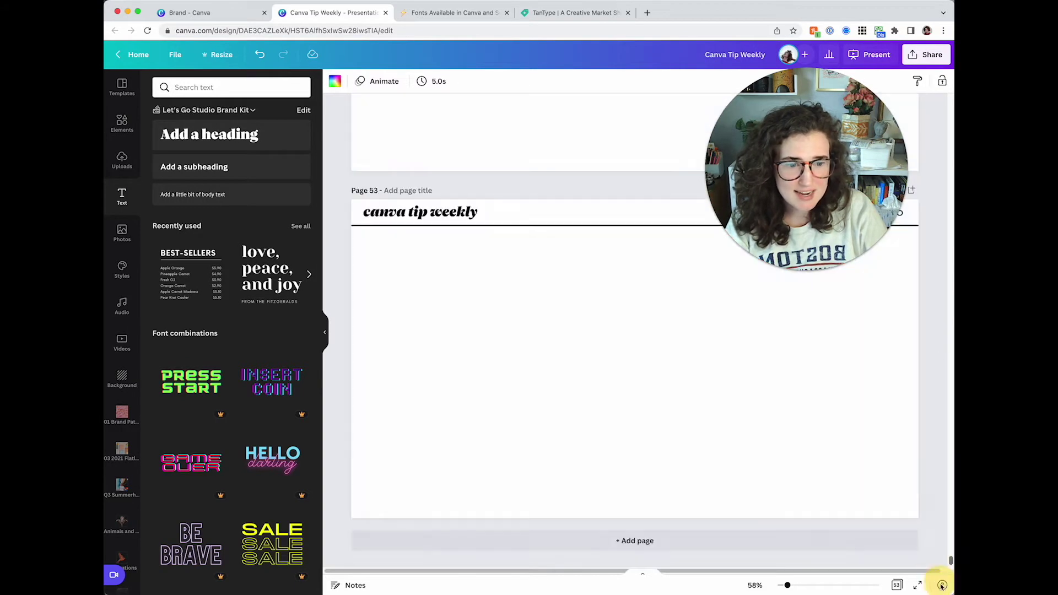
{"action": "left_click", "coordinate": [733, 475]}
{"action": "scroll", "coordinate": [718, 395], "scroll_direction": "up", "scroll_amount": 3}
{"action": "scroll", "coordinate": [718, 395], "scroll_direction": "up", "scroll_amount": 3}
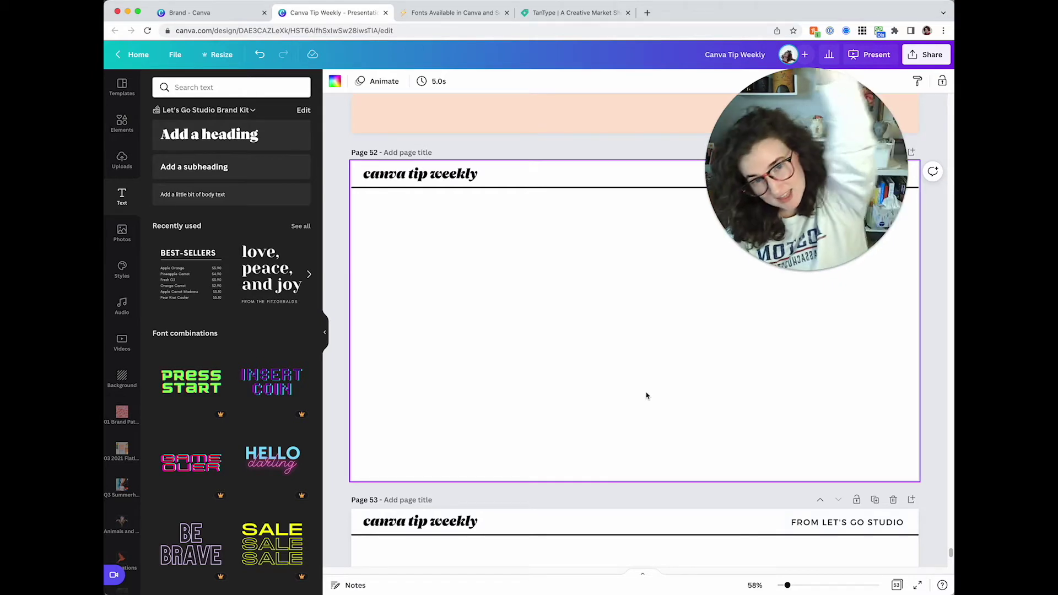
Step: Insert a paragraph text box on page 52 and move it up and left of centre
{"action": "key", "text": "t"}
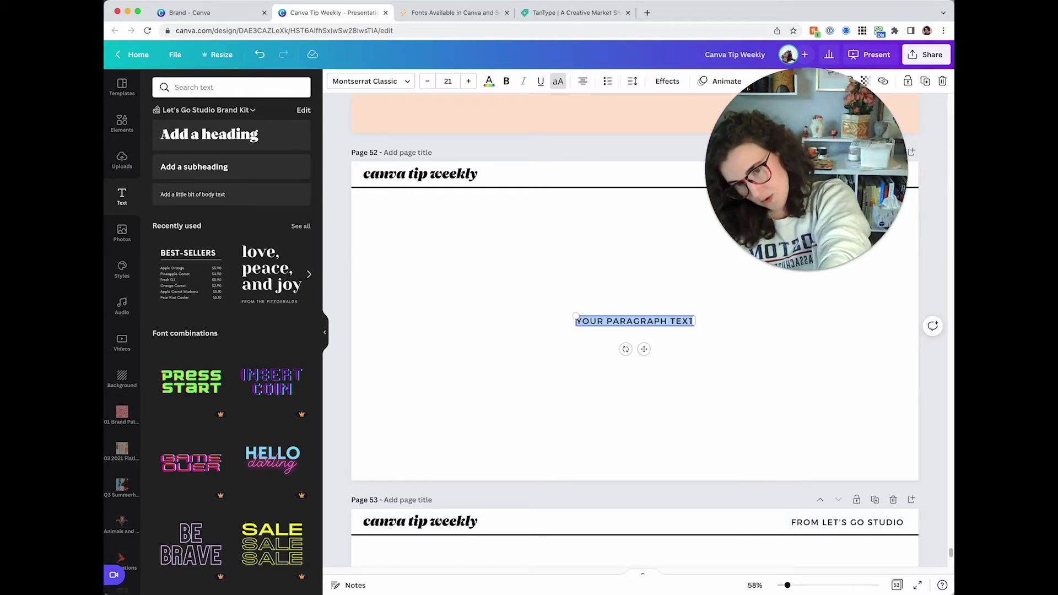
{"action": "left_click", "coordinate": [533, 297]}
{"action": "left_click", "coordinate": [619, 320]}
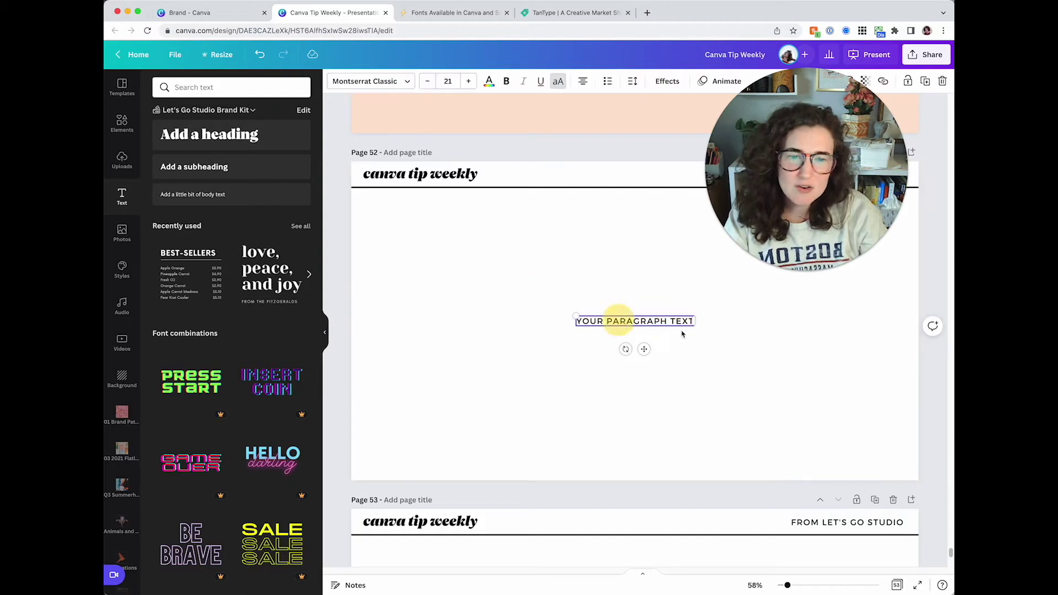
{"action": "left_click_drag", "start_coordinate": [694, 328], "coordinate": [600, 300]}
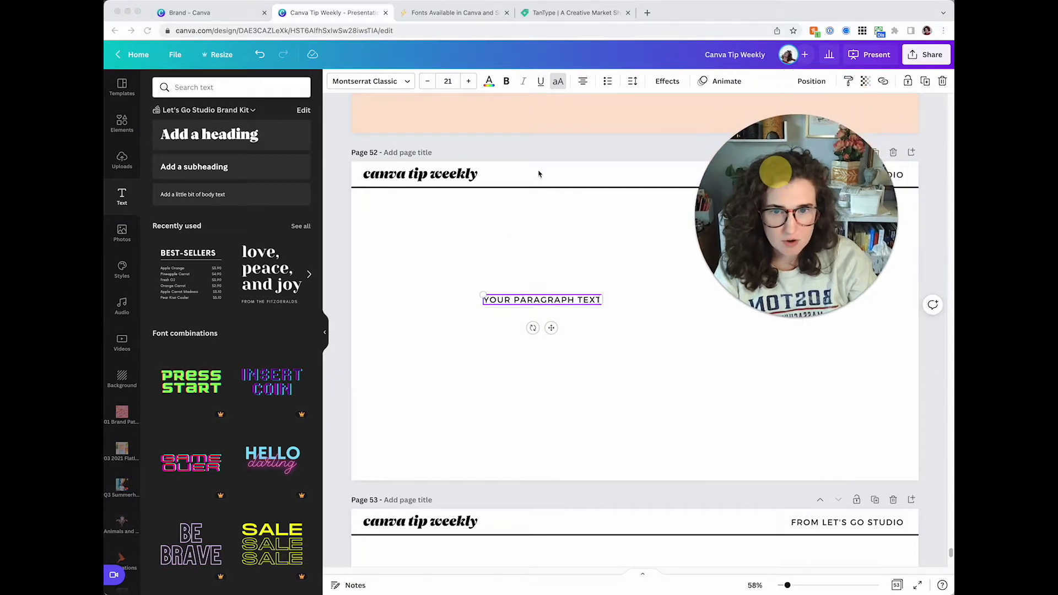
Step: Copy the Canva Tip Weekly heading's style onto it, undo that, and start editing the text
{"action": "left_click", "coordinate": [451, 172]}
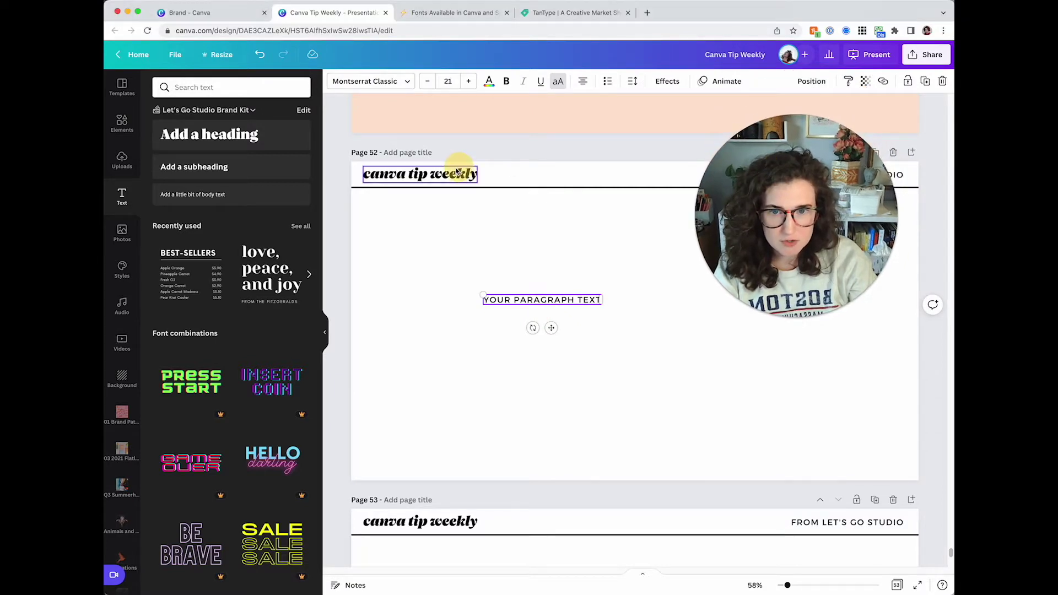
{"action": "left_click", "coordinate": [563, 298]}
{"action": "left_click", "coordinate": [651, 375]}
{"action": "key", "text": "super+z"}
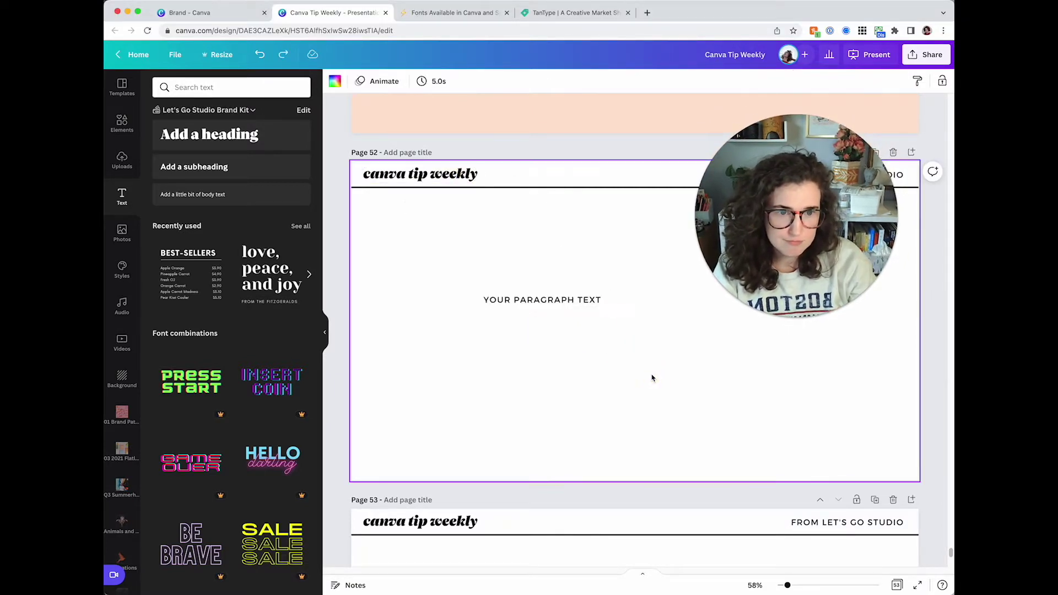
{"action": "left_click", "coordinate": [550, 298]}
{"action": "left_click", "coordinate": [533, 299]}
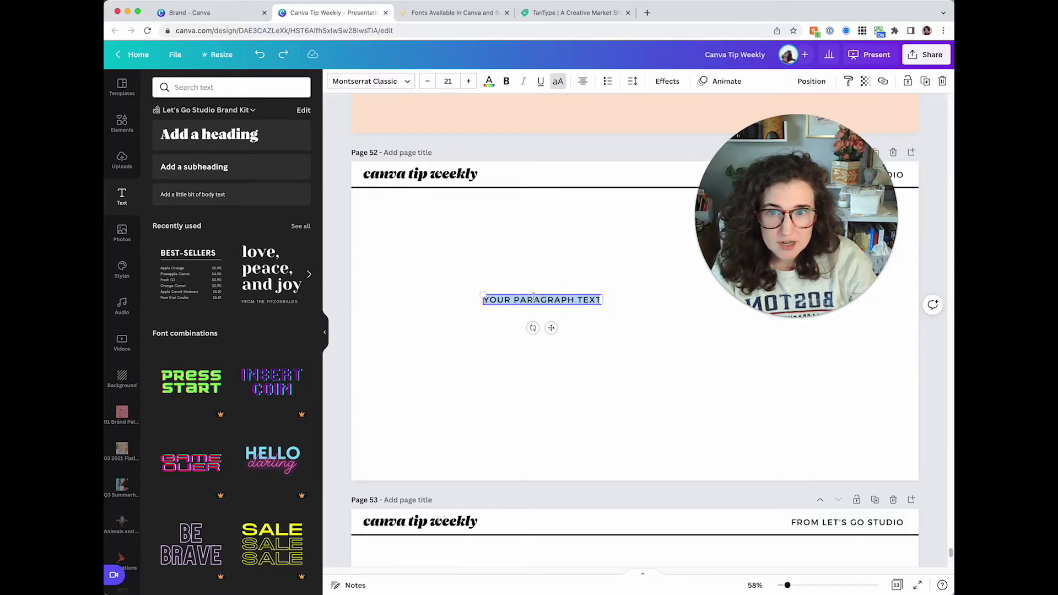
Step: Browse the paragraph text's font dropdown, closing and reopening it with the text reselected
{"action": "left_click", "coordinate": [349, 88]}
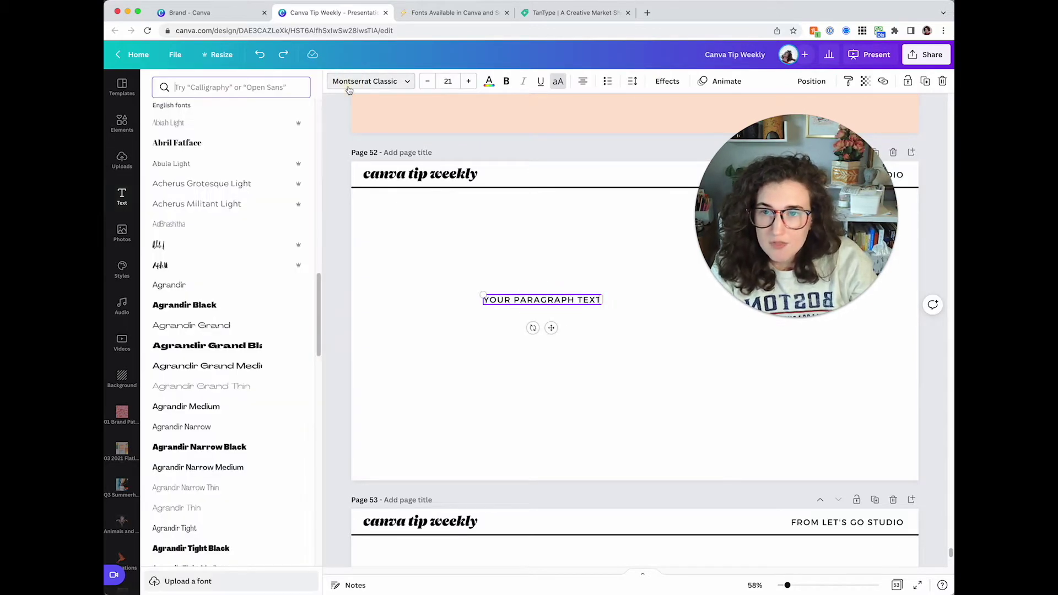
{"action": "left_click_drag", "start_coordinate": [783, 199], "coordinate": [403, 180]}
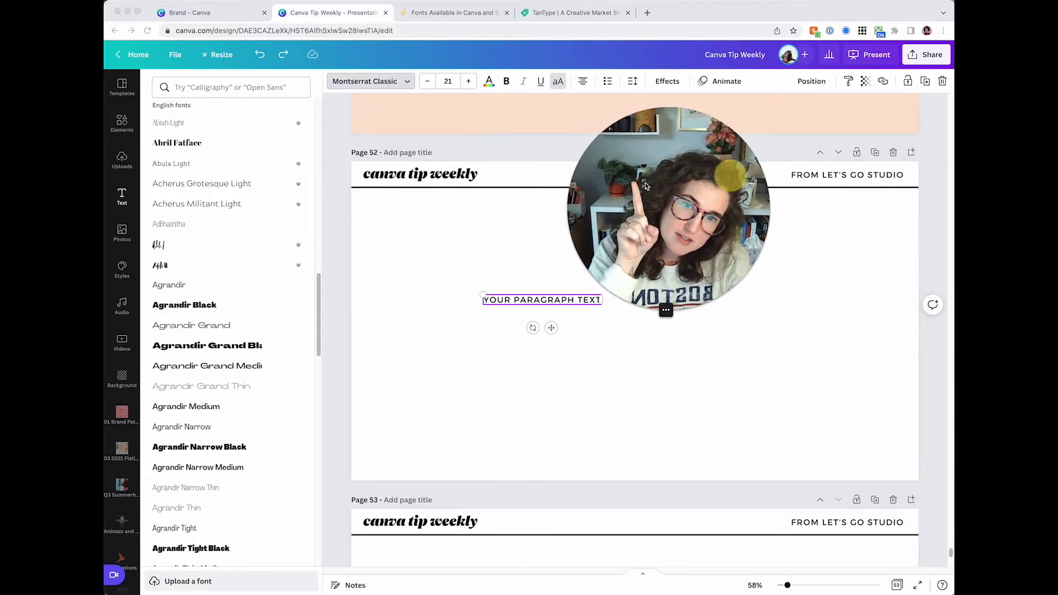
{"action": "left_click", "coordinate": [378, 80]}
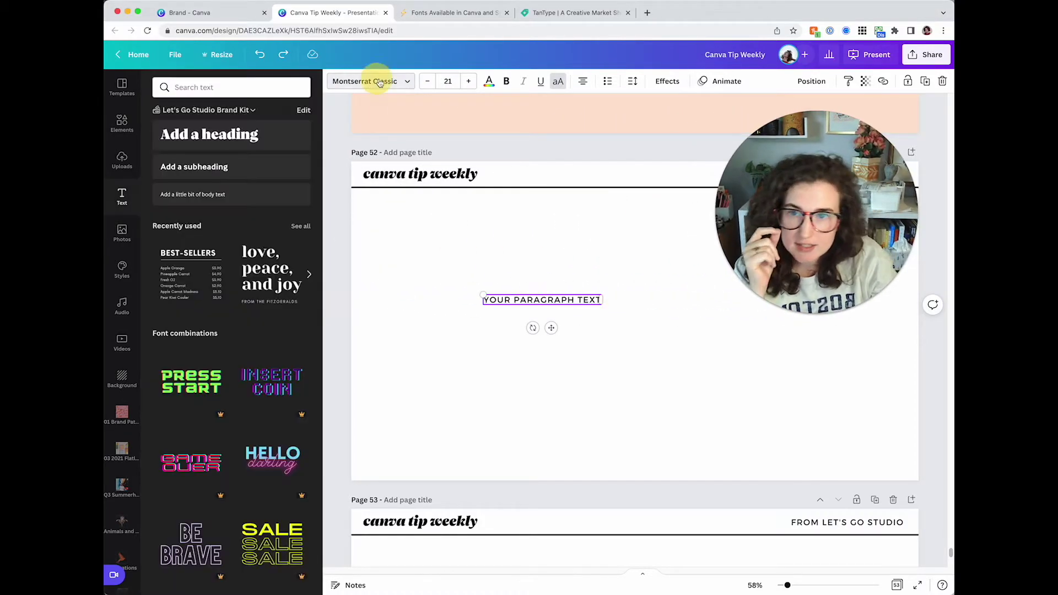
{"action": "left_click", "coordinate": [380, 82]}
{"action": "scroll", "coordinate": [237, 231], "scroll_direction": "up", "scroll_amount": 15}
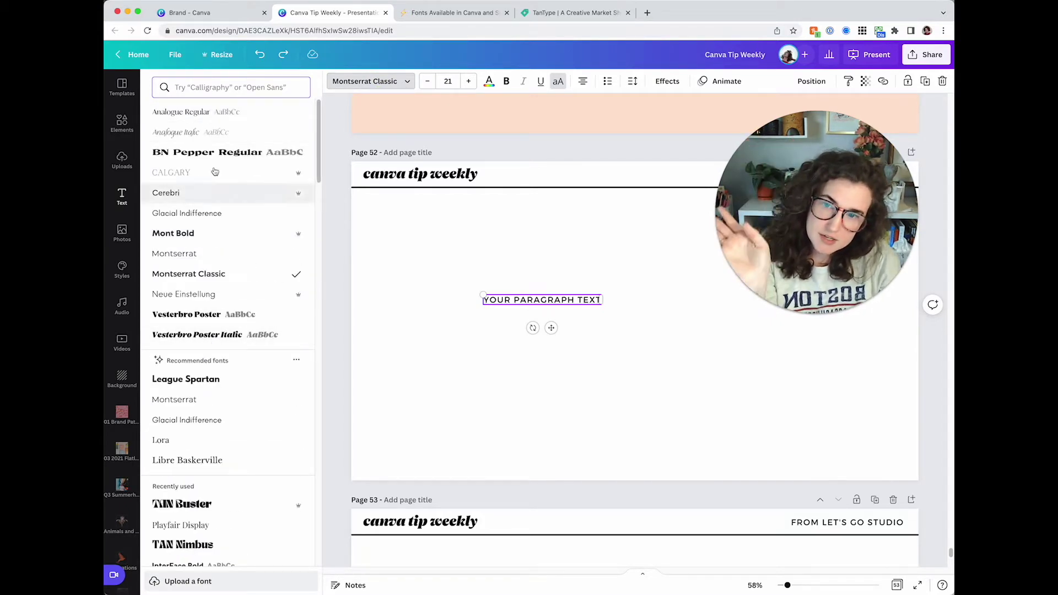
{"action": "left_click_drag", "start_coordinate": [793, 203], "coordinate": [406, 168]}
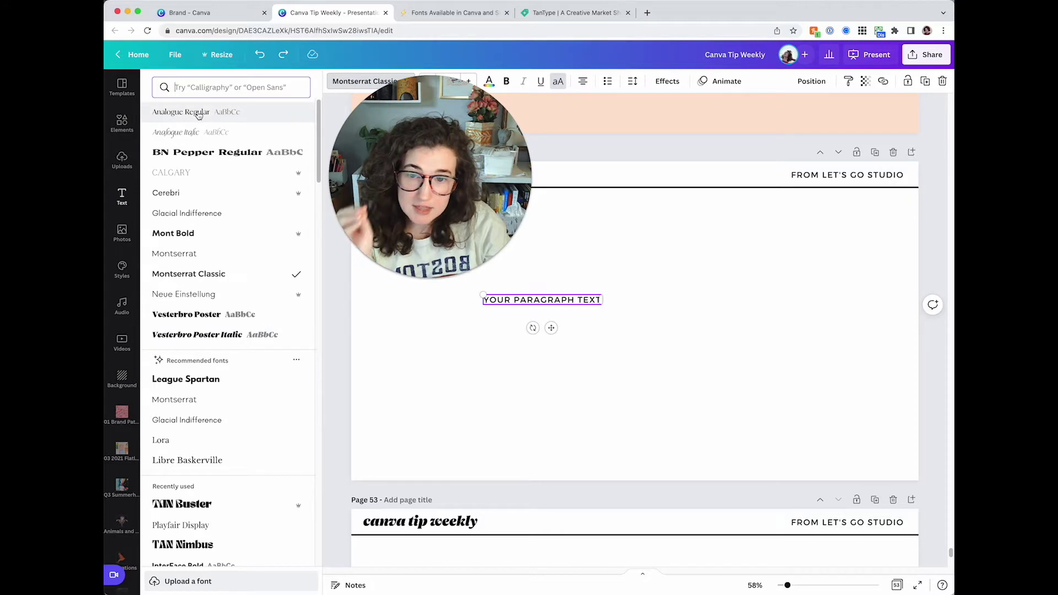
{"action": "scroll", "coordinate": [204, 212], "scroll_direction": "down", "scroll_amount": 5}
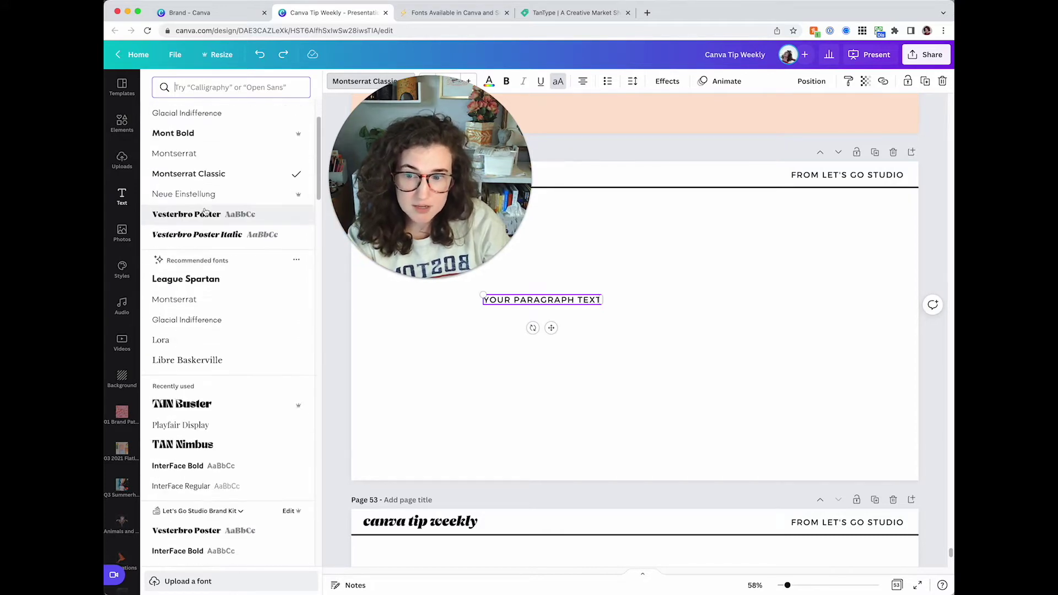
{"action": "scroll", "coordinate": [205, 215], "scroll_direction": "down", "scroll_amount": 2}
{"action": "scroll", "coordinate": [207, 216], "scroll_direction": "up", "scroll_amount": 7}
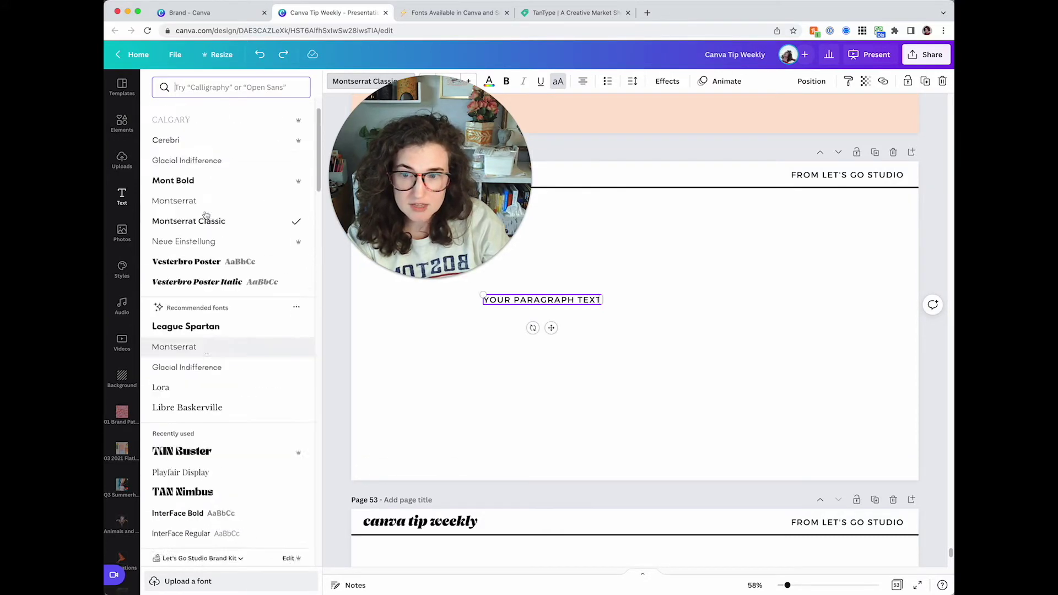
{"action": "left_click", "coordinate": [581, 449]}
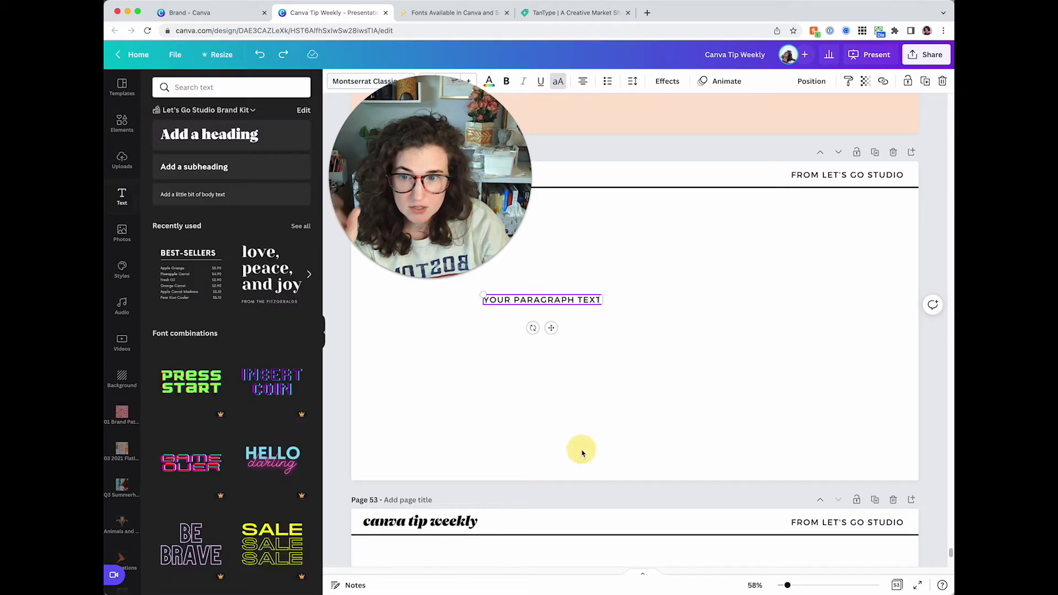
{"action": "left_click", "coordinate": [586, 298]}
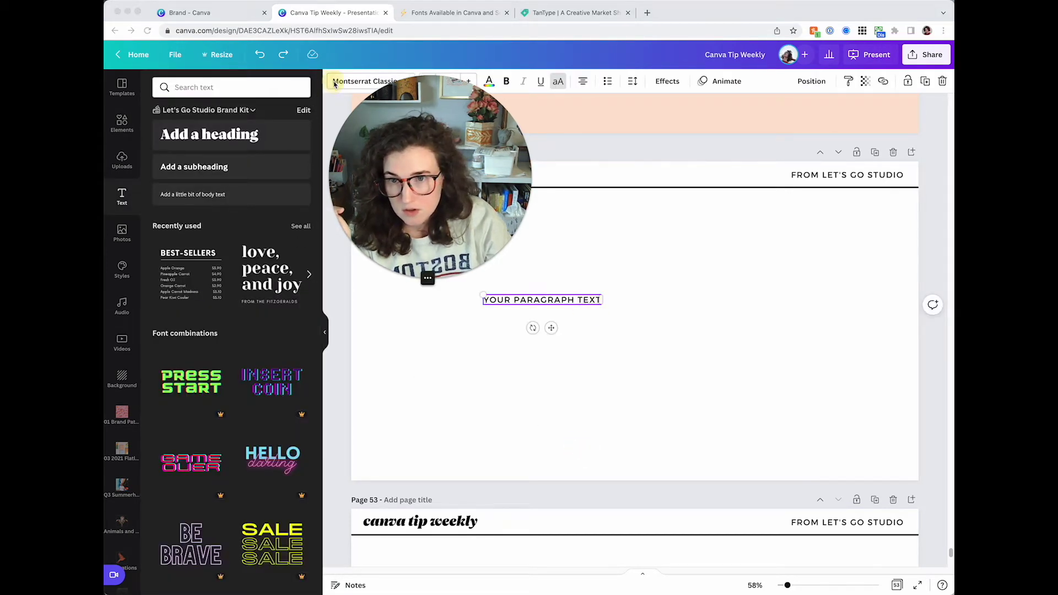
{"action": "left_click", "coordinate": [366, 82]}
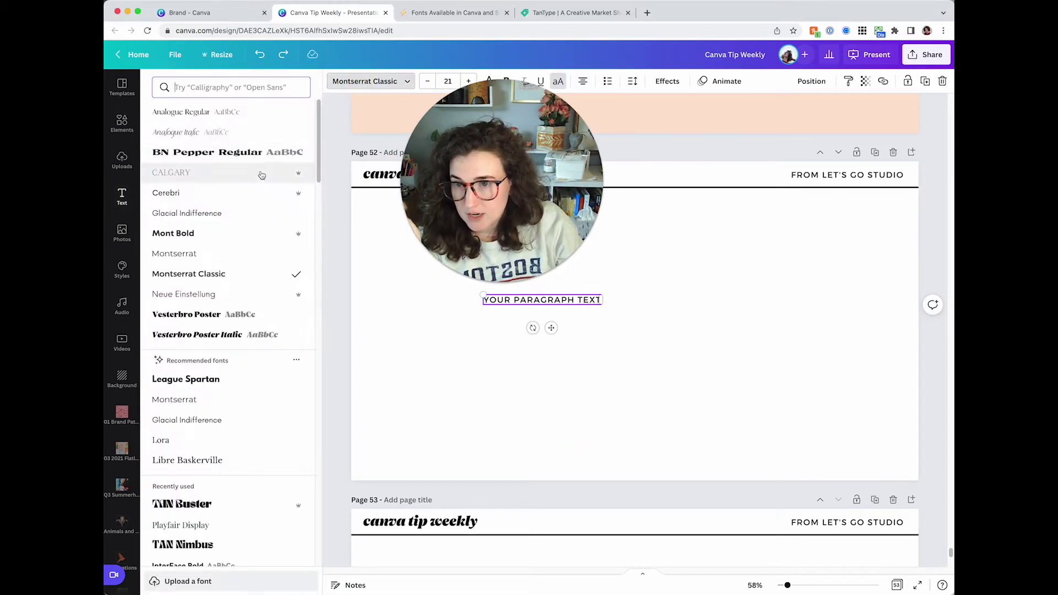
Step: Scroll the font list from Uploaded fonts down through English fonts and back up
{"action": "scroll", "coordinate": [227, 359], "scroll_direction": "down", "scroll_amount": 1}
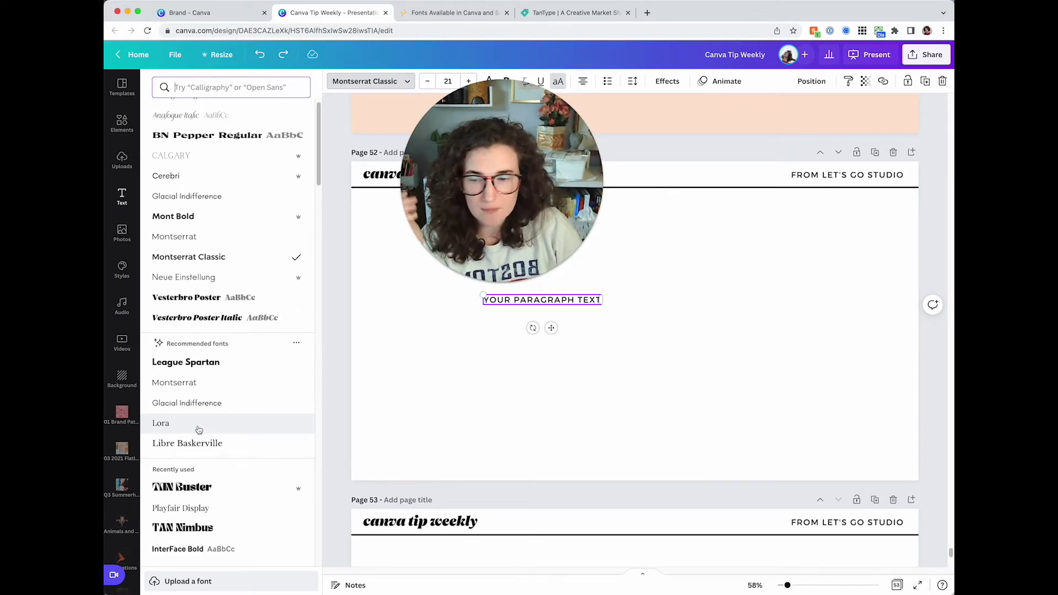
{"action": "scroll", "coordinate": [199, 429], "scroll_direction": "down", "scroll_amount": 3}
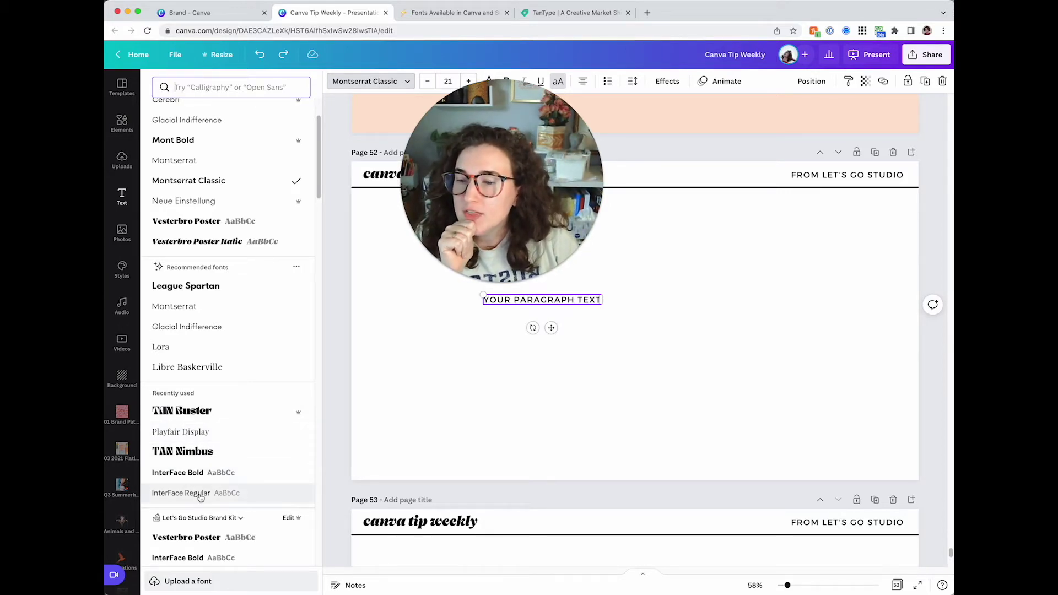
{"action": "scroll", "coordinate": [201, 490], "scroll_direction": "down", "scroll_amount": 3}
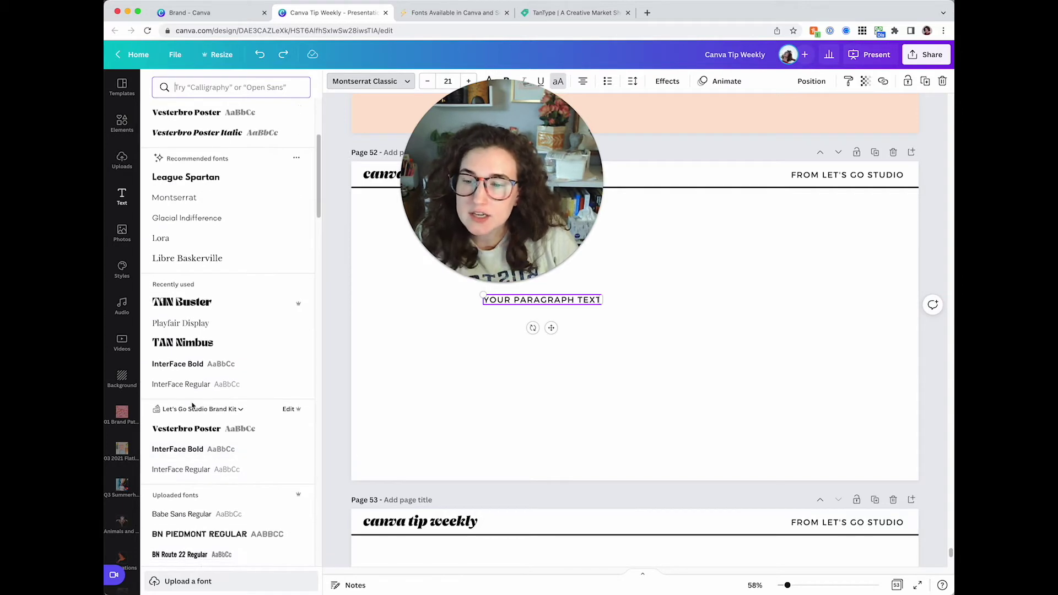
{"action": "scroll", "coordinate": [192, 407], "scroll_direction": "down", "scroll_amount": 2}
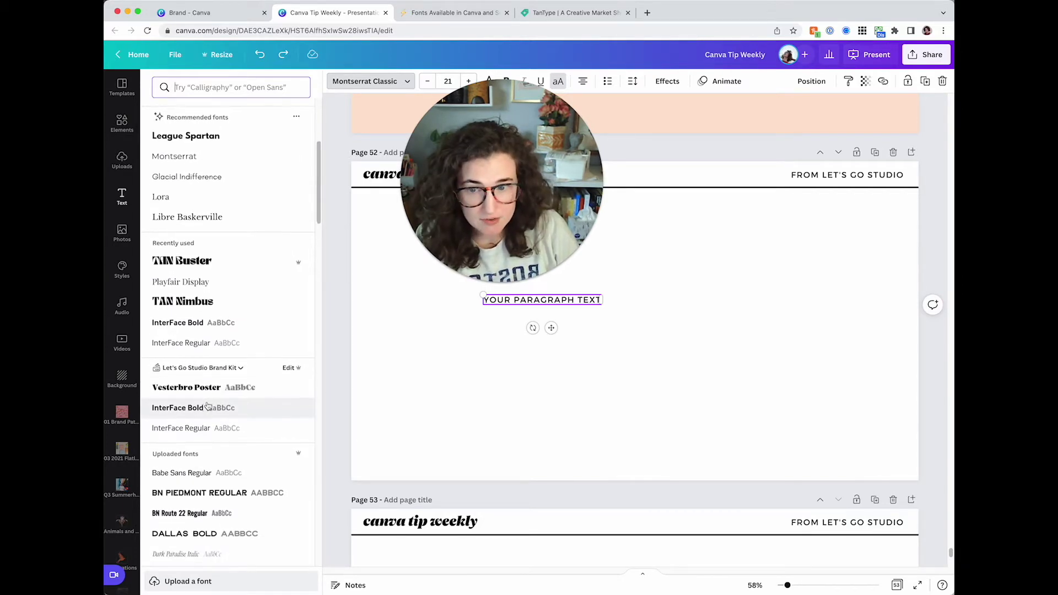
{"action": "scroll", "coordinate": [207, 406], "scroll_direction": "down", "scroll_amount": 1}
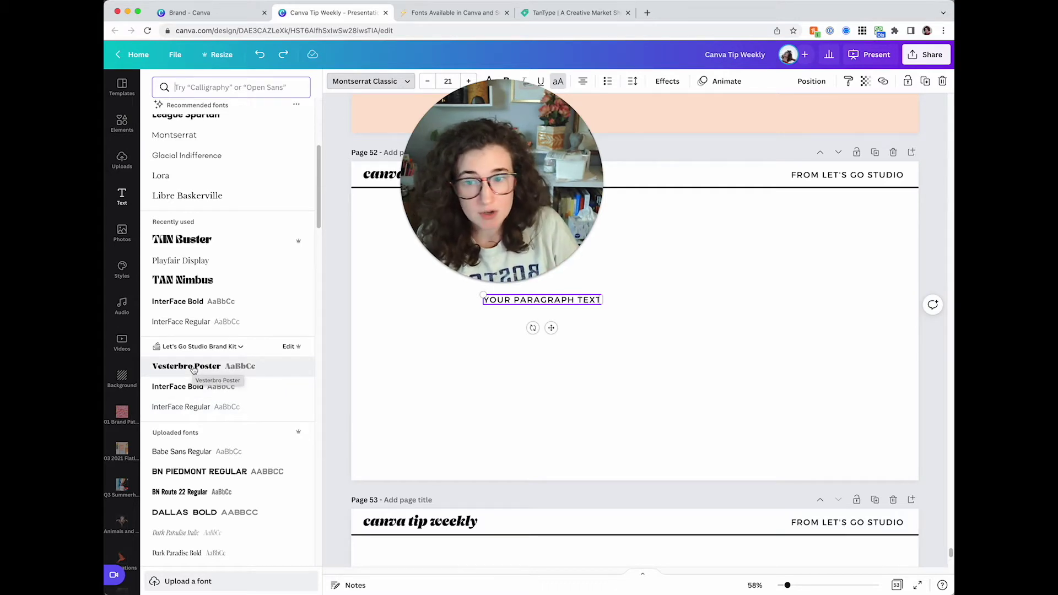
{"action": "scroll", "coordinate": [194, 368], "scroll_direction": "down", "scroll_amount": 7}
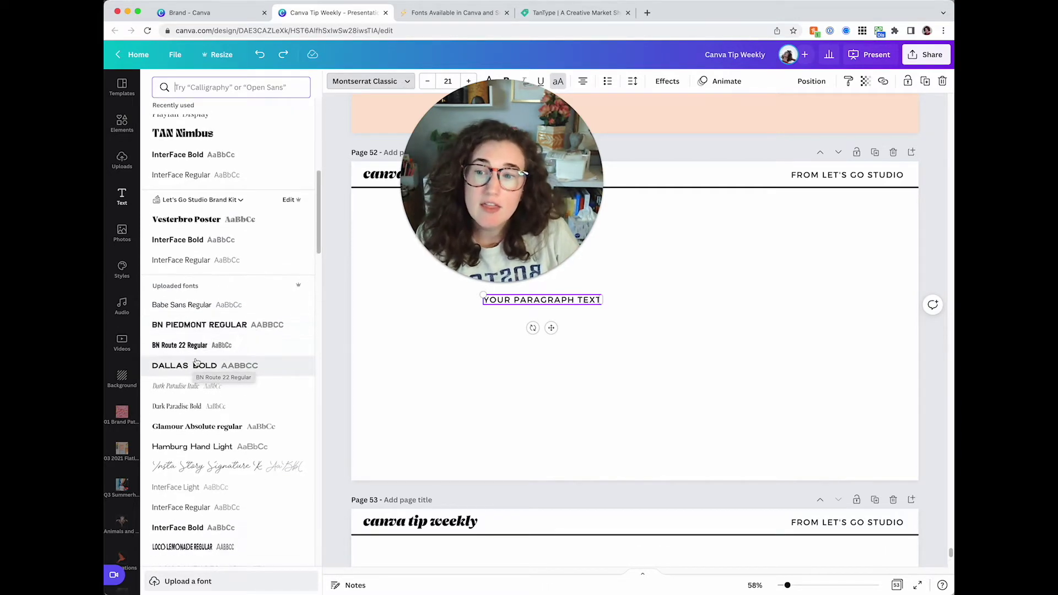
{"action": "scroll", "coordinate": [201, 308], "scroll_direction": "down", "scroll_amount": 2}
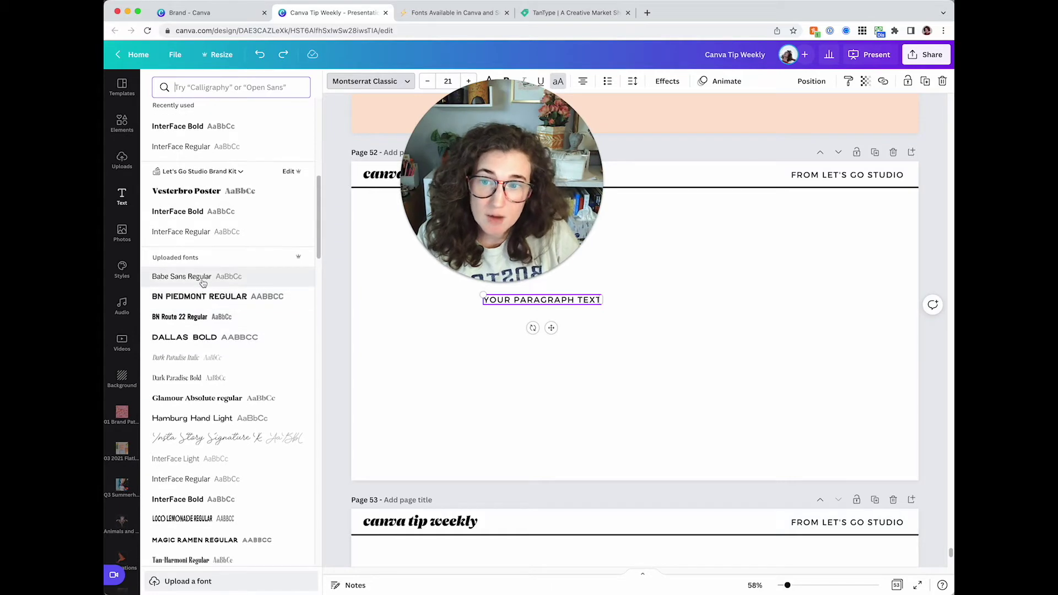
{"action": "scroll", "coordinate": [203, 283], "scroll_direction": "down", "scroll_amount": 4}
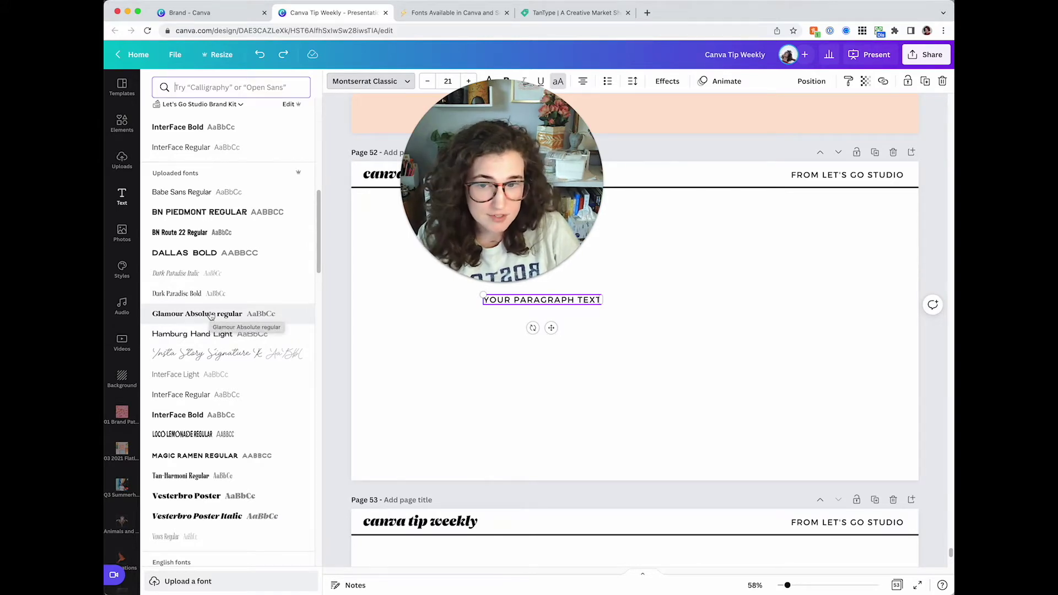
{"action": "scroll", "coordinate": [211, 314], "scroll_direction": "down", "scroll_amount": 5}
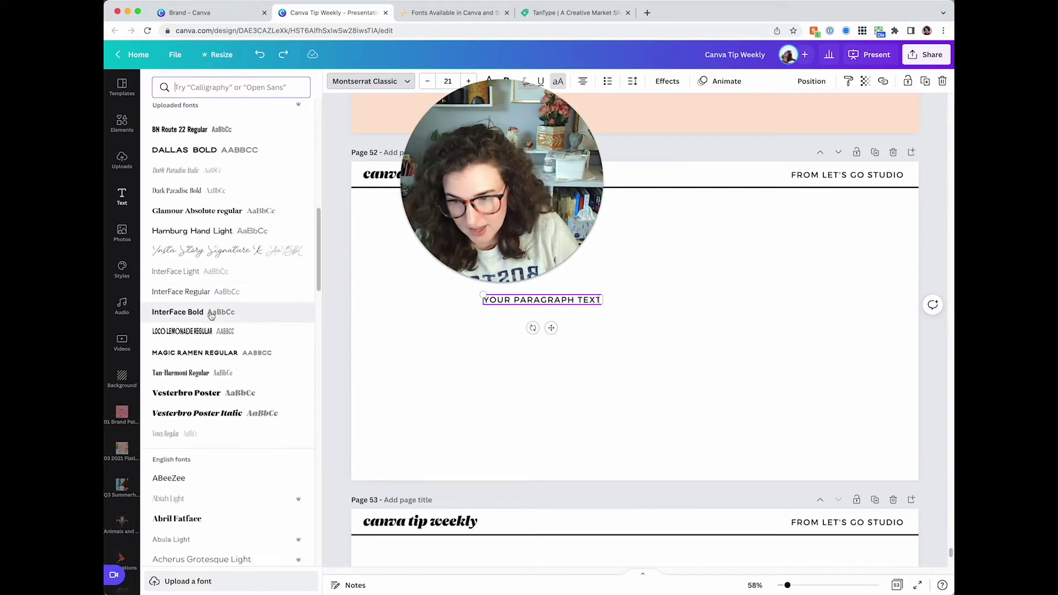
{"action": "scroll", "coordinate": [232, 386], "scroll_direction": "down", "scroll_amount": 15}
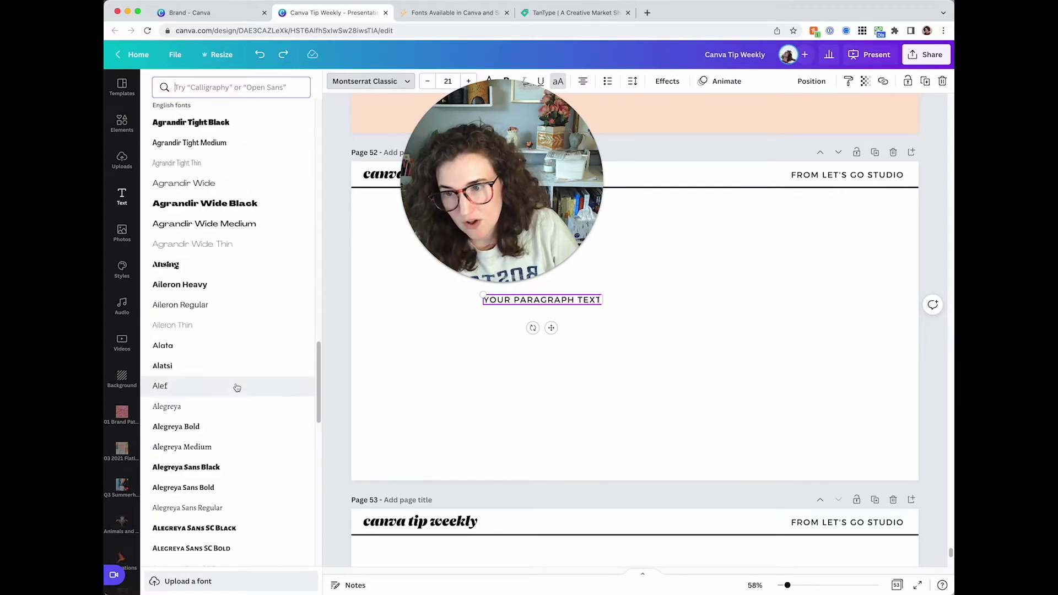
{"action": "scroll", "coordinate": [237, 388], "scroll_direction": "down", "scroll_amount": 20}
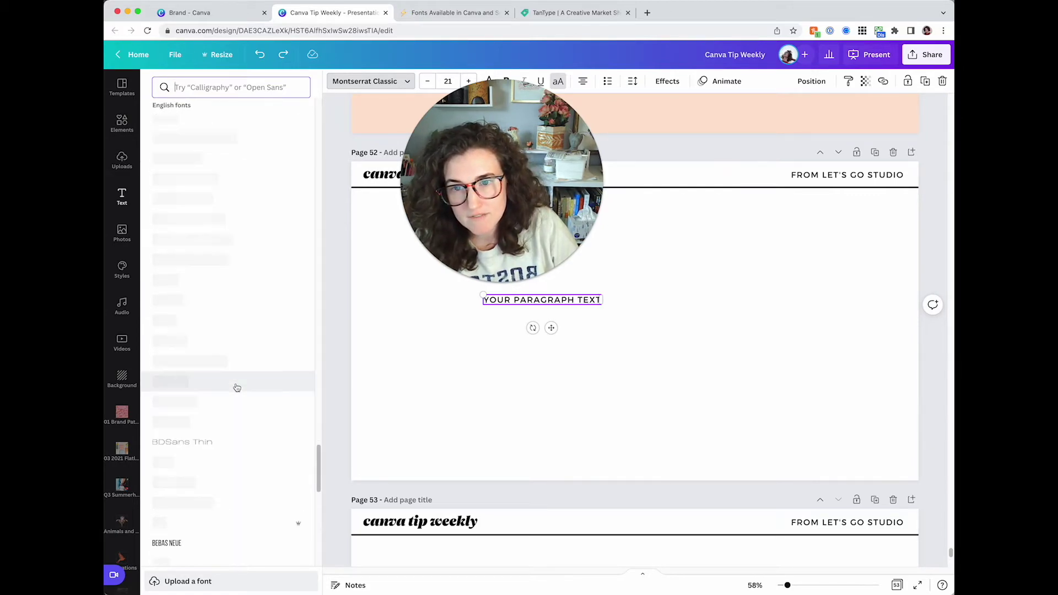
{"action": "scroll", "coordinate": [237, 388], "scroll_direction": "up", "scroll_amount": 20}
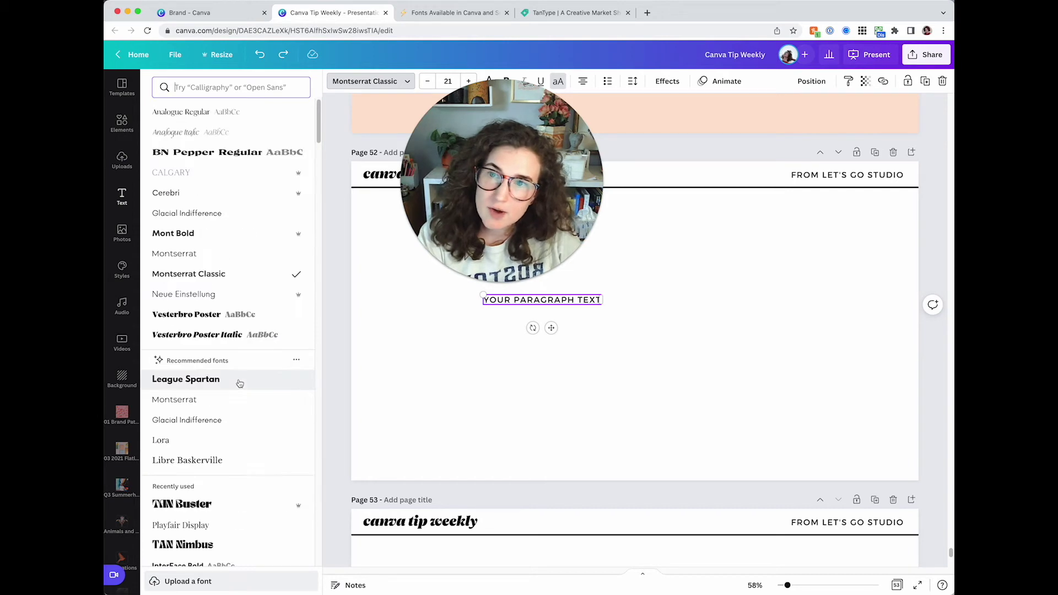
Step: Look over the Brand Kit page, then return to the Canva Tip Weekly design
{"action": "left_click", "coordinate": [220, 12]}
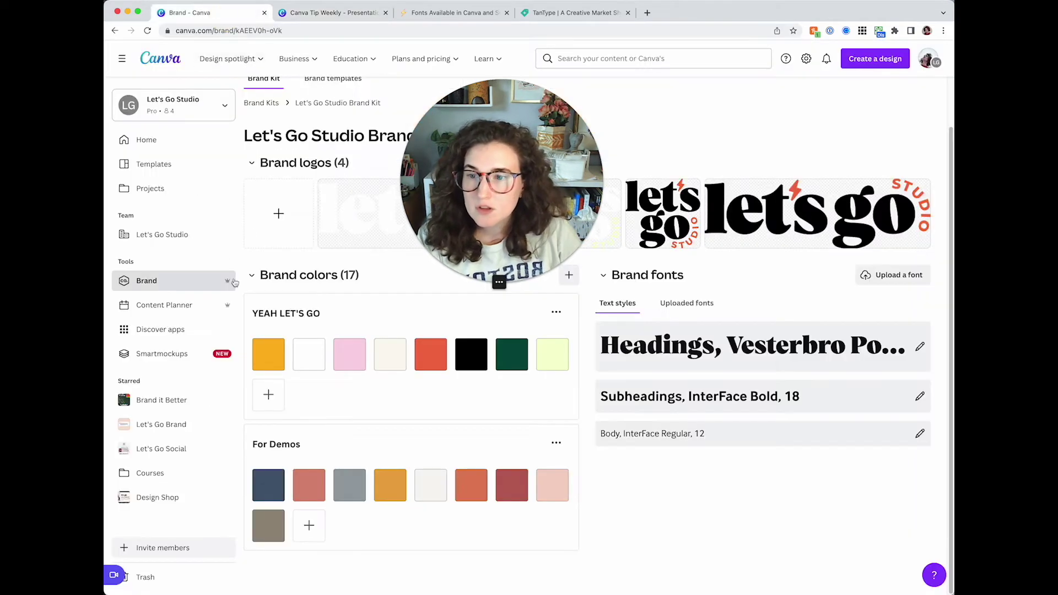
{"action": "left_click_drag", "start_coordinate": [435, 209], "coordinate": [712, 217]}
{"action": "left_click", "coordinate": [760, 268]}
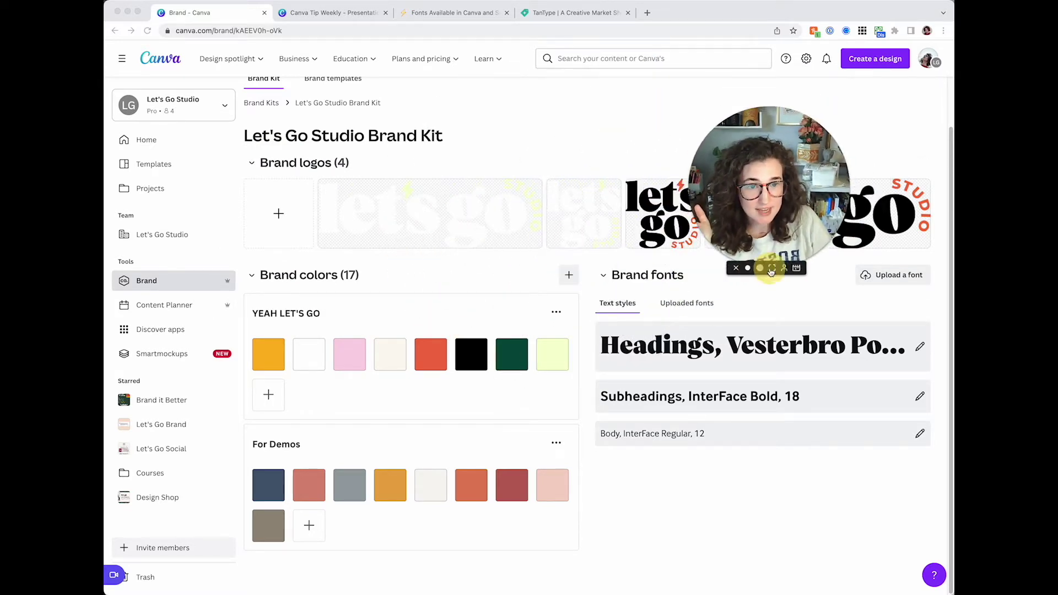
{"action": "left_click_drag", "start_coordinate": [779, 187], "coordinate": [834, 117]}
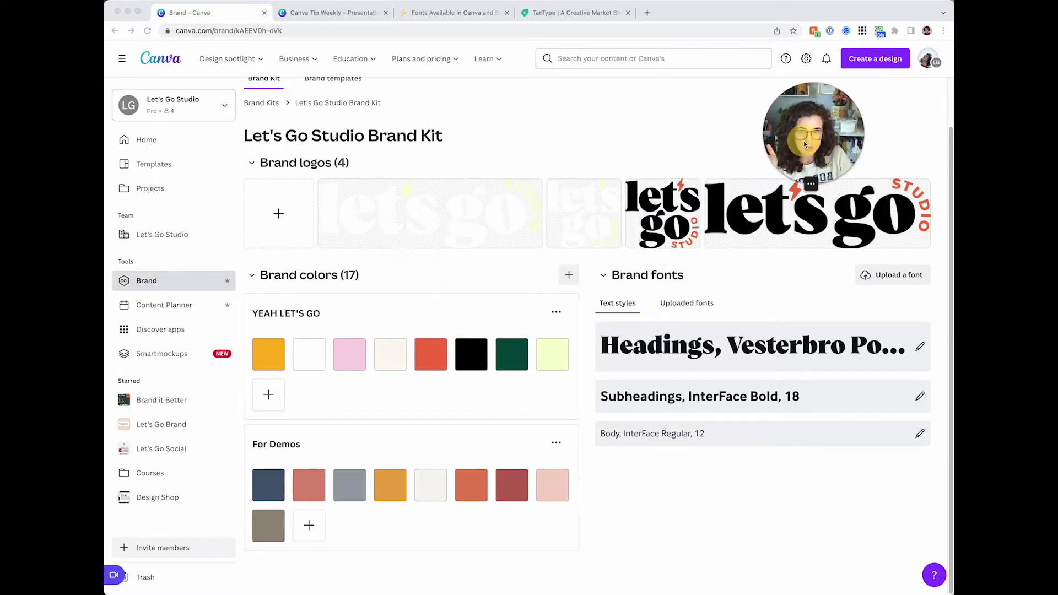
{"action": "left_click", "coordinate": [512, 139]}
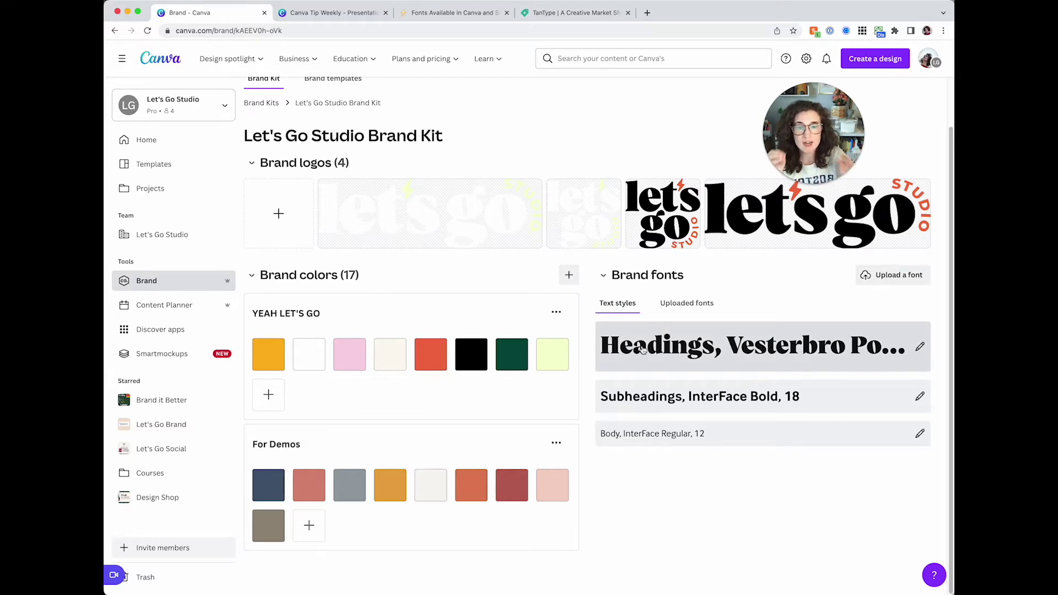
{"action": "left_click", "coordinate": [309, 21]}
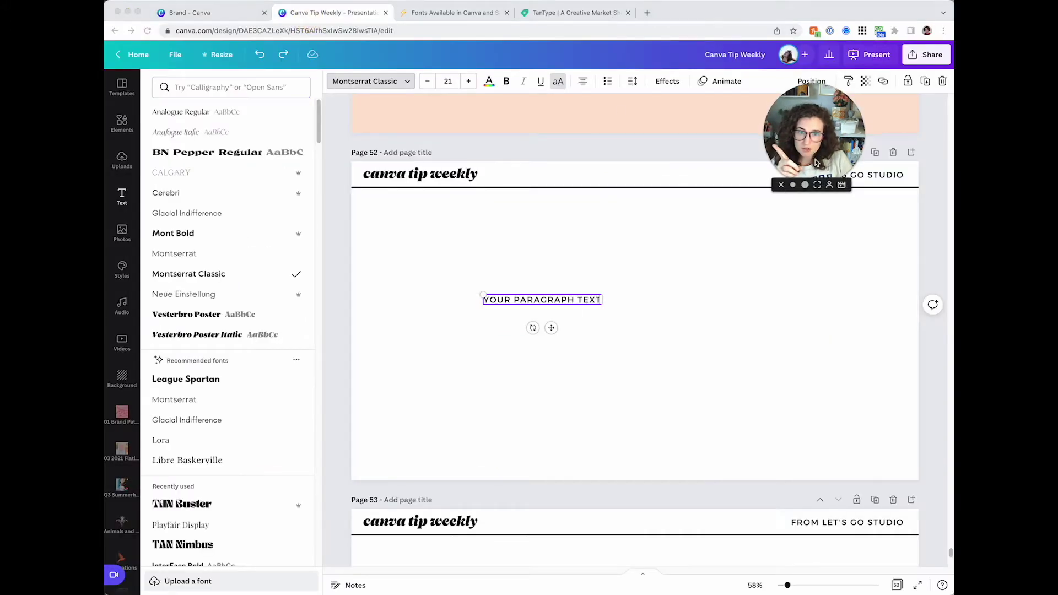
Step: Add a heading, subheading and body text to the right of page 52 and enlarge them together
{"action": "left_click", "coordinate": [628, 251]}
{"action": "left_click", "coordinate": [628, 251]}
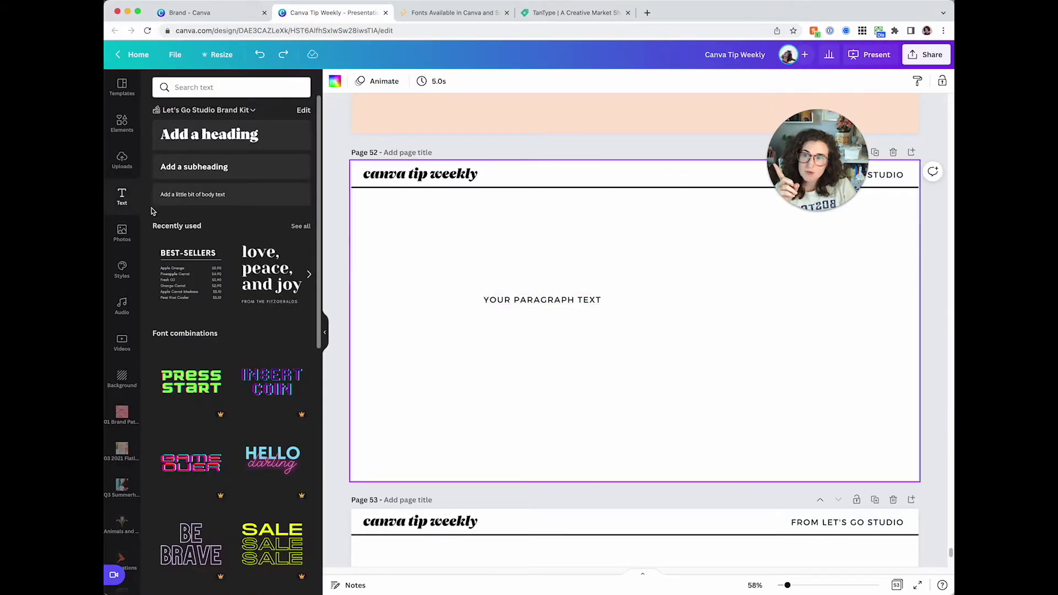
{"action": "left_click_drag", "start_coordinate": [217, 138], "coordinate": [741, 264]}
{"action": "left_click_drag", "start_coordinate": [213, 172], "coordinate": [741, 288]}
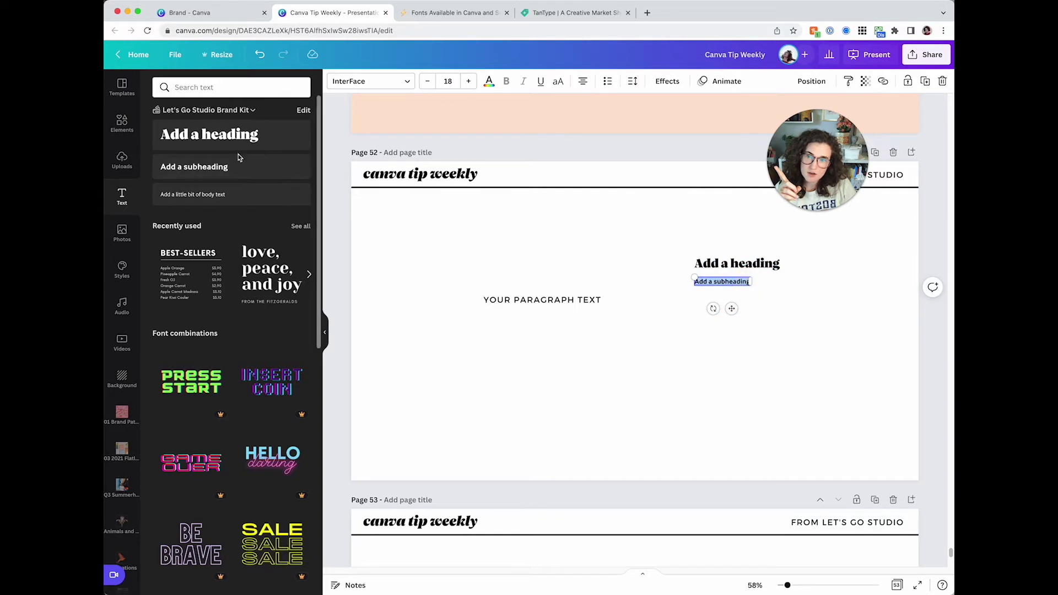
{"action": "left_click_drag", "start_coordinate": [192, 194], "coordinate": [731, 299]}
{"action": "left_click", "coordinate": [666, 234]}
{"action": "left_click_drag", "start_coordinate": [685, 253], "coordinate": [871, 379]}
{"action": "left_click_drag", "start_coordinate": [782, 314], "coordinate": [753, 336]}
{"action": "left_click", "coordinate": [643, 258]}
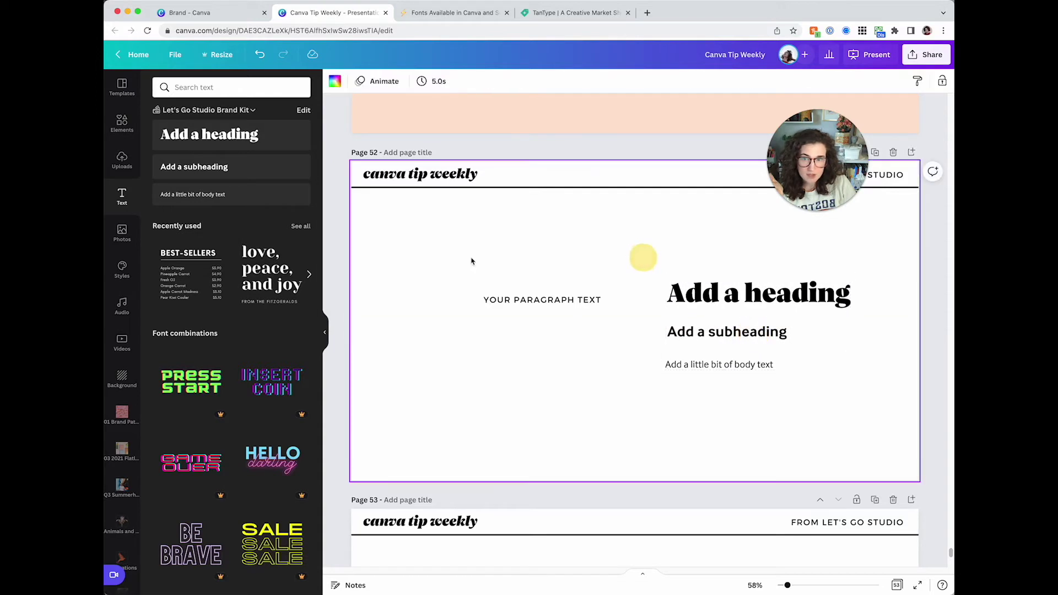
Step: Delete the extra small heading, subheading and body copies added afterwards
{"action": "left_click", "coordinate": [240, 133]}
{"action": "left_click", "coordinate": [578, 252]}
{"action": "left_click", "coordinate": [642, 322]}
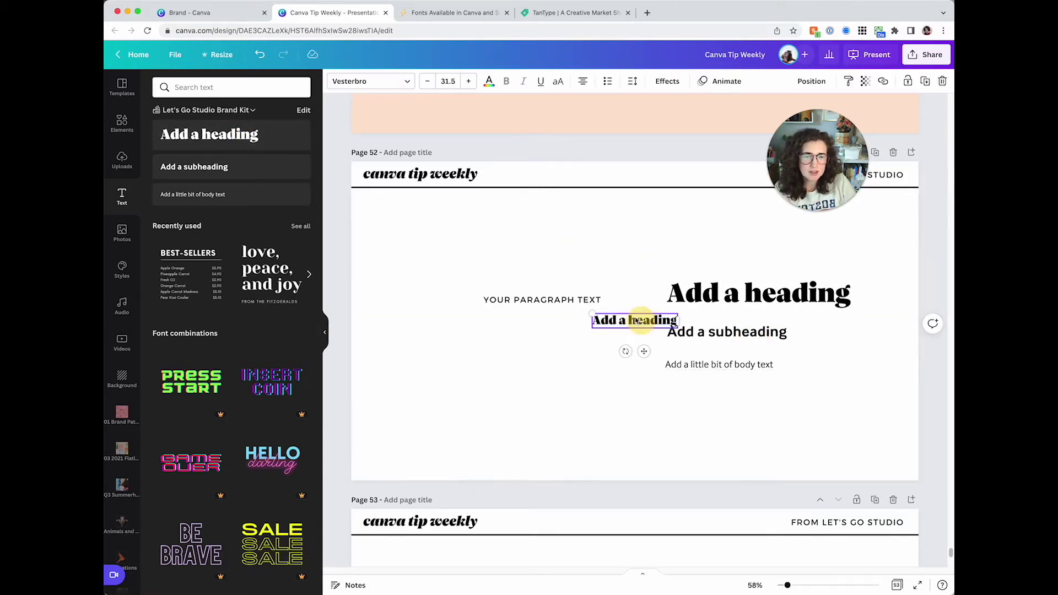
{"action": "left_click", "coordinate": [253, 174]}
{"action": "left_click", "coordinate": [253, 194]}
{"action": "left_click", "coordinate": [685, 265]}
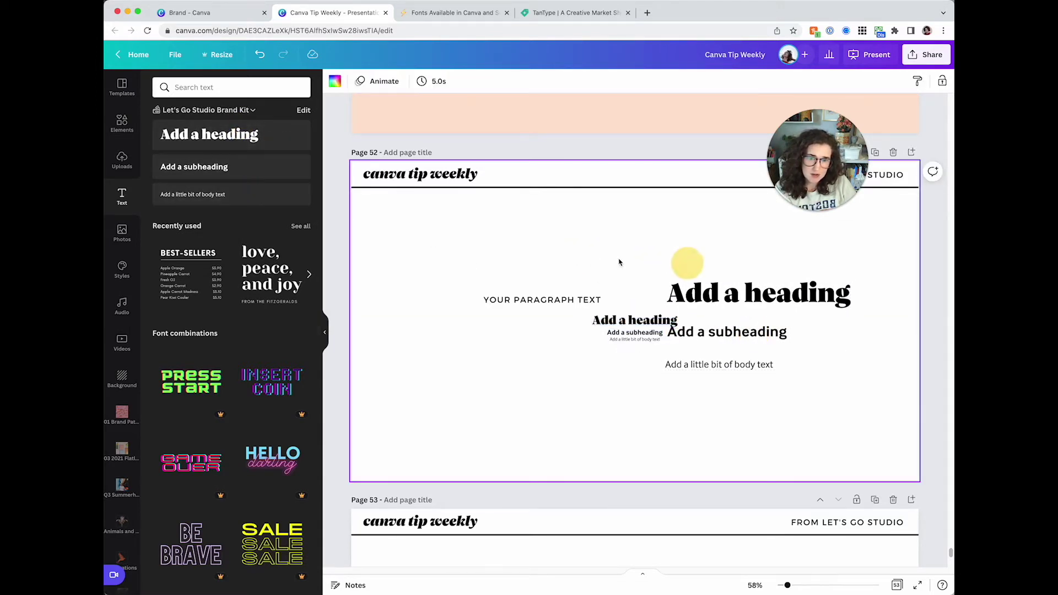
{"action": "left_click_drag", "start_coordinate": [618, 257], "coordinate": [647, 356]}
{"action": "key", "text": "Delete"}
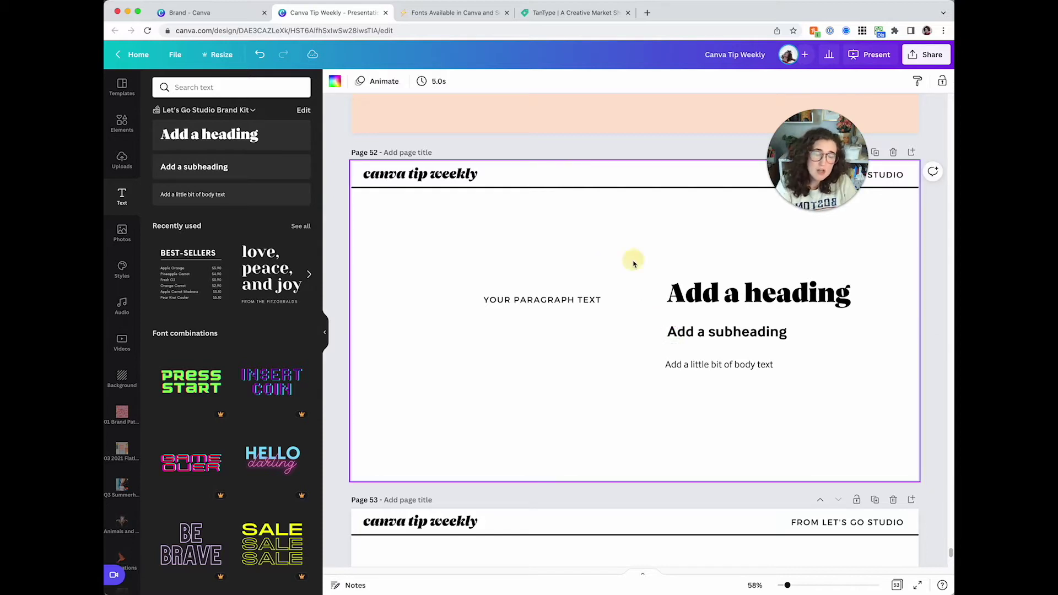
Step: Scroll the paragraph's font list to the Brand Kit fonts, then switch to the Brand Kit page
{"action": "left_click", "coordinate": [511, 301]}
{"action": "left_click", "coordinate": [352, 81]}
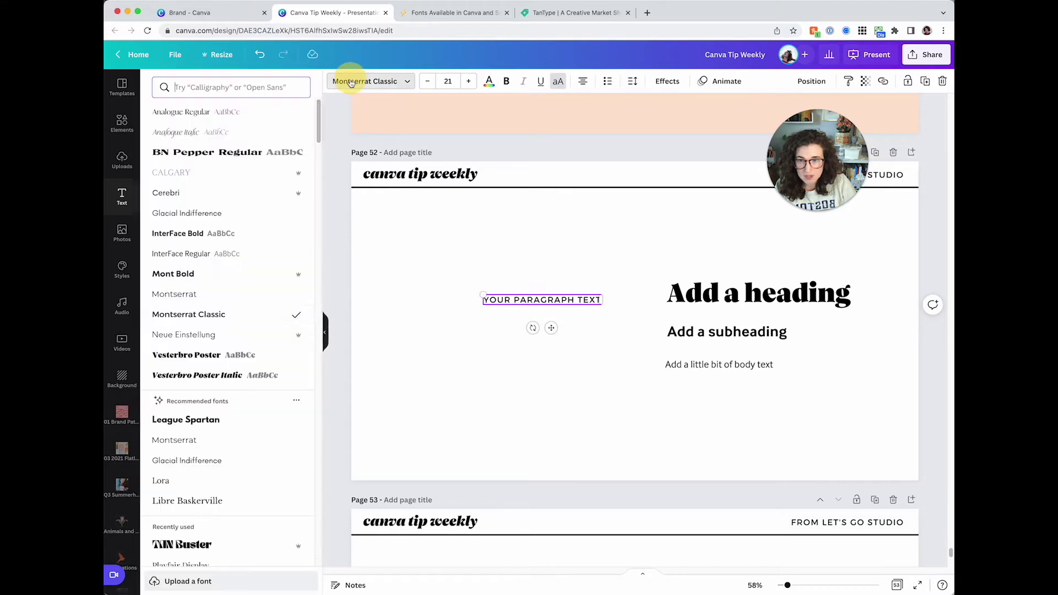
{"action": "scroll", "coordinate": [212, 391], "scroll_direction": "down", "scroll_amount": 10}
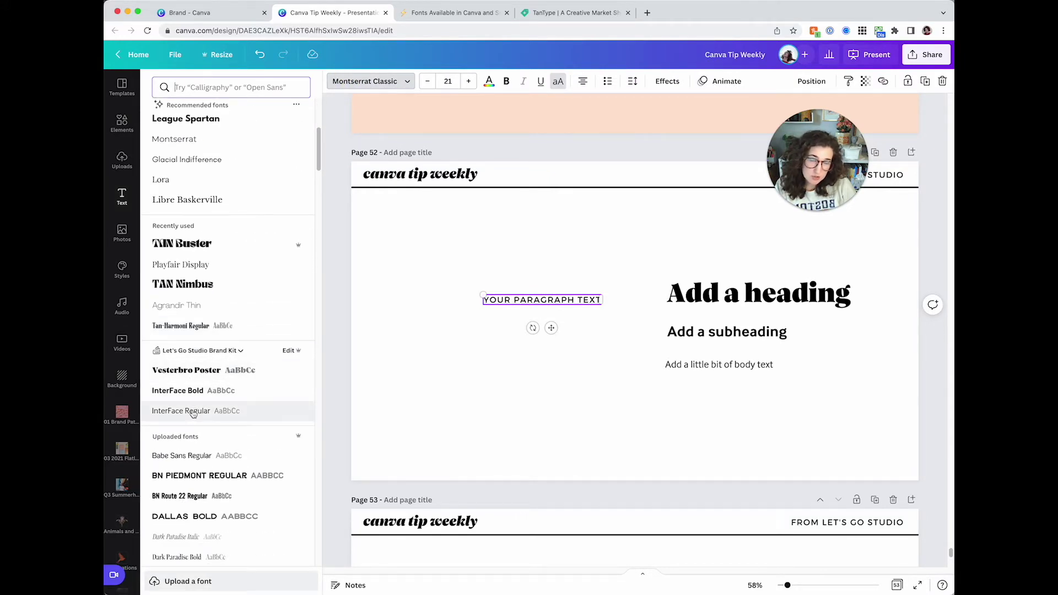
{"action": "left_click", "coordinate": [473, 378]}
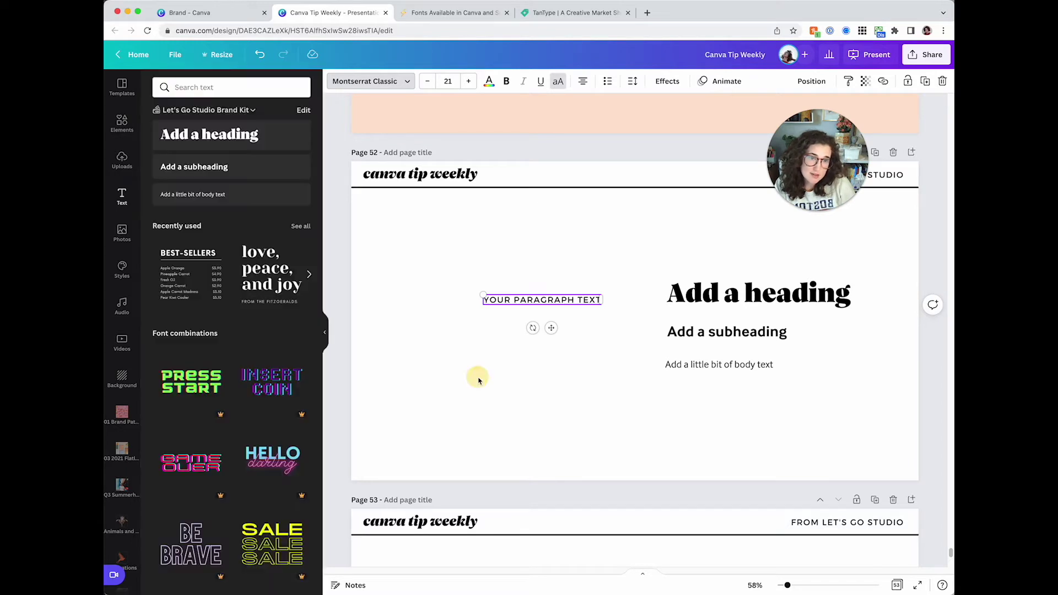
{"action": "left_click", "coordinate": [214, 17]}
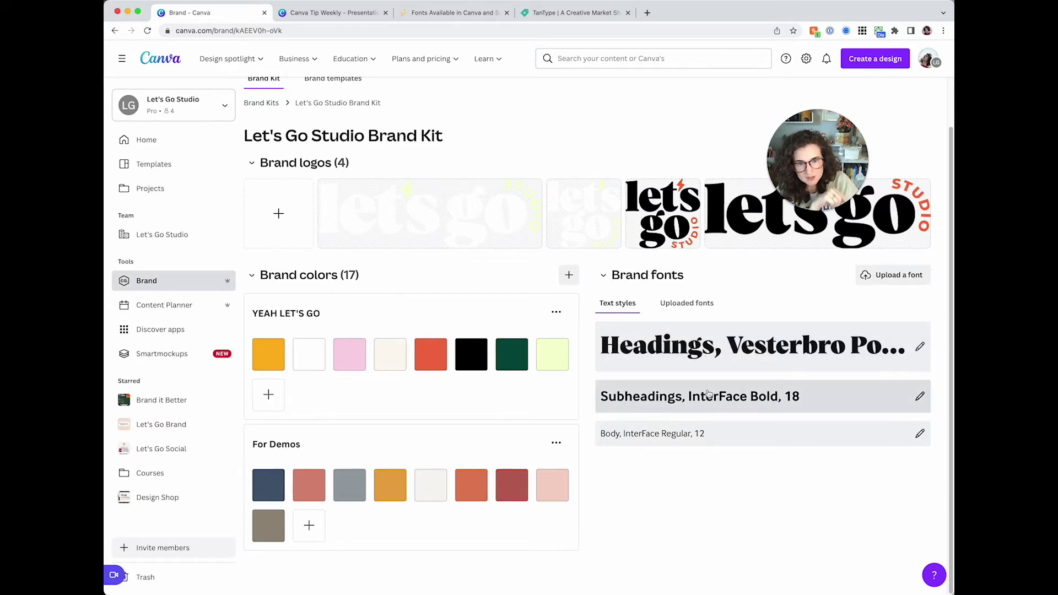
Step: Inspect the Headings text style and scroll through the brand kit's uploaded fonts list
{"action": "left_click", "coordinate": [730, 368]}
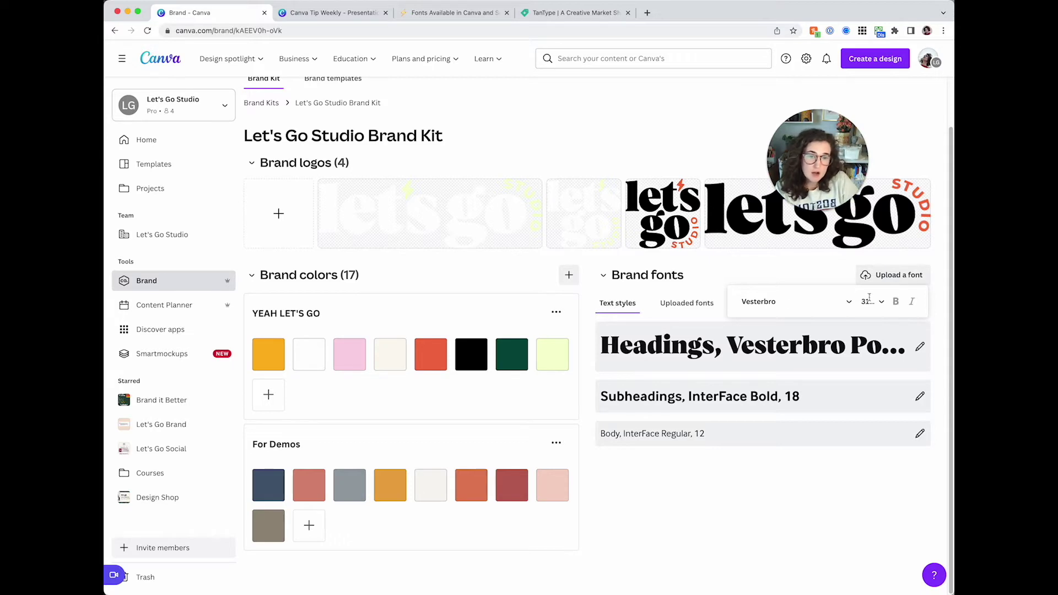
{"action": "left_click", "coordinate": [670, 308]}
{"action": "scroll", "coordinate": [694, 387], "scroll_direction": "down", "scroll_amount": 2}
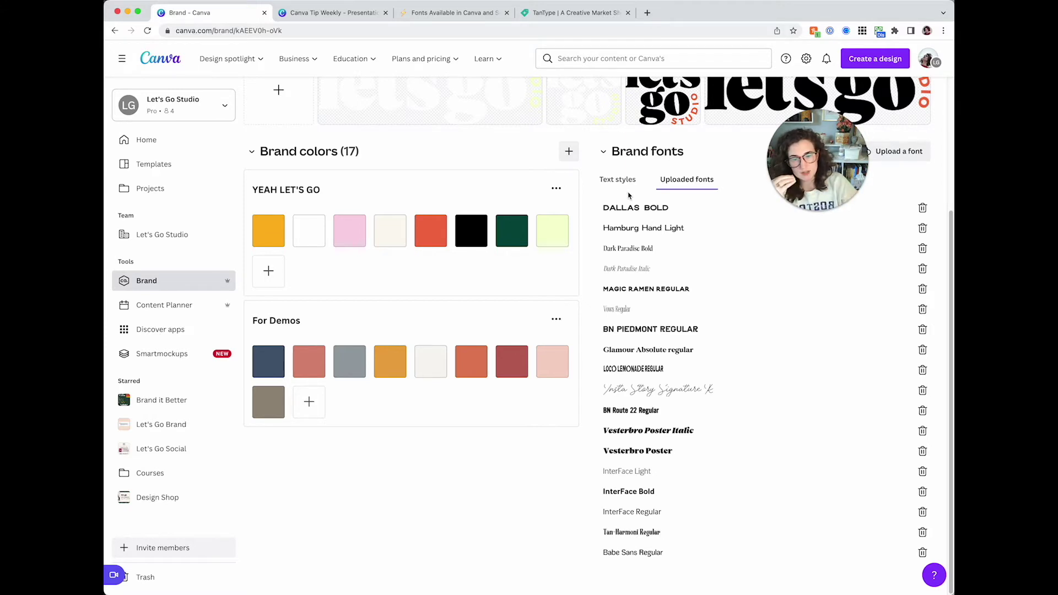
{"action": "left_click", "coordinate": [618, 178]}
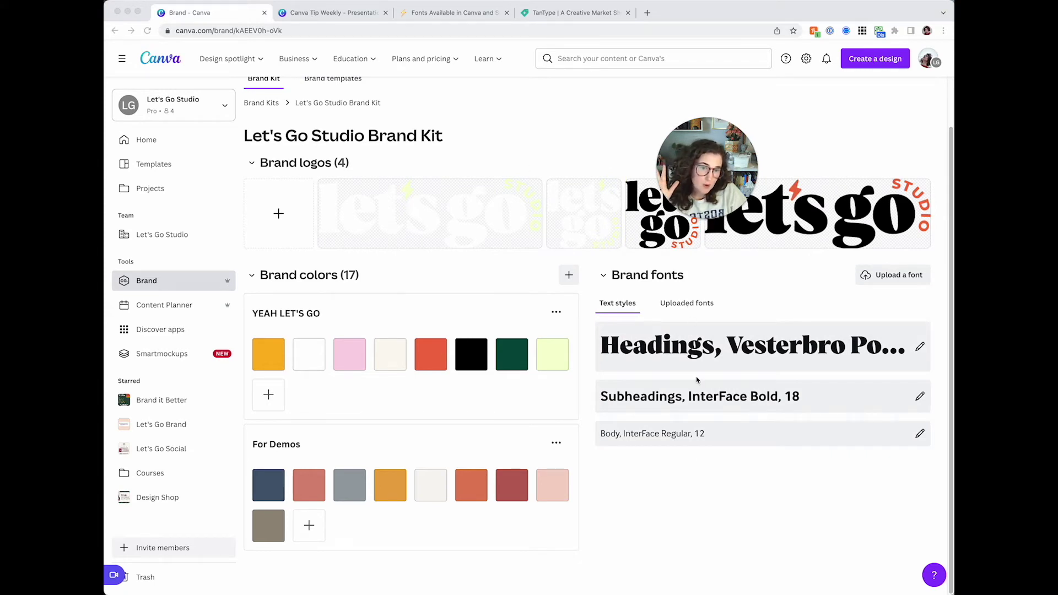
{"action": "left_click", "coordinate": [683, 309]}
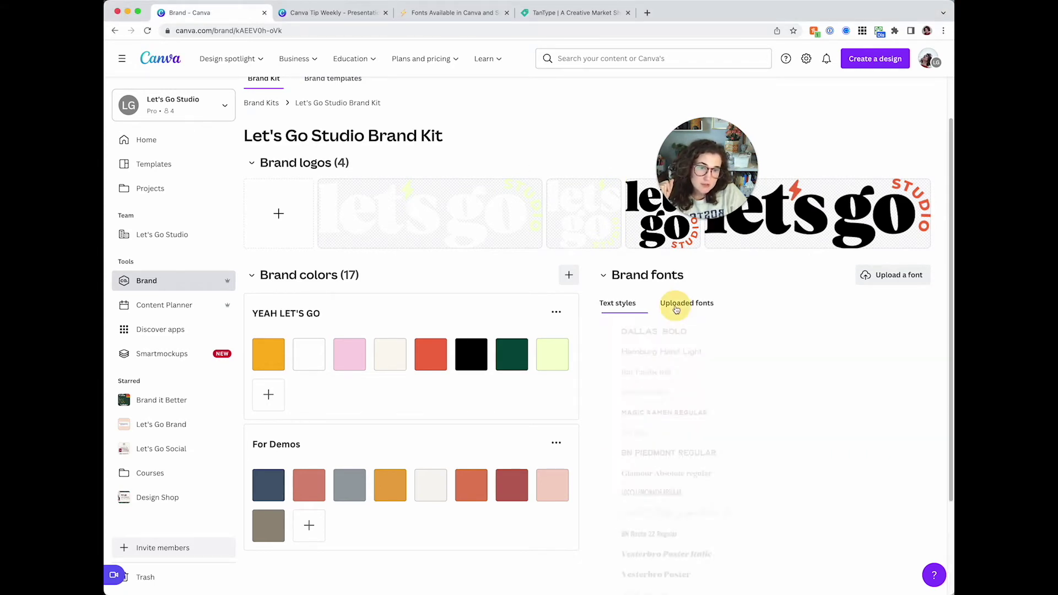
{"action": "scroll", "coordinate": [718, 342], "scroll_direction": "down", "scroll_amount": 3}
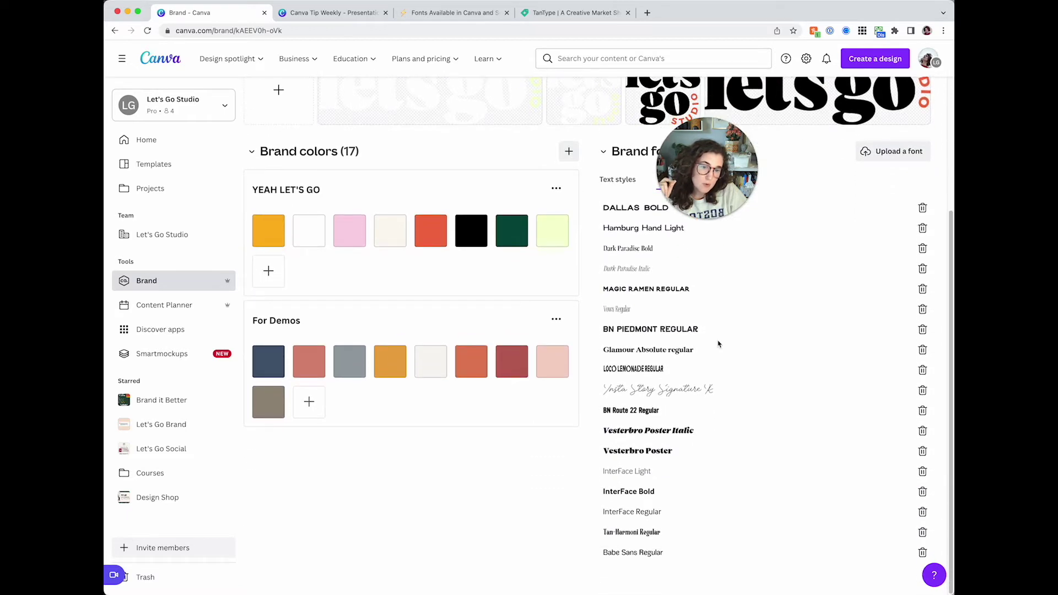
{"action": "scroll", "coordinate": [689, 518], "scroll_direction": "up", "scroll_amount": 1}
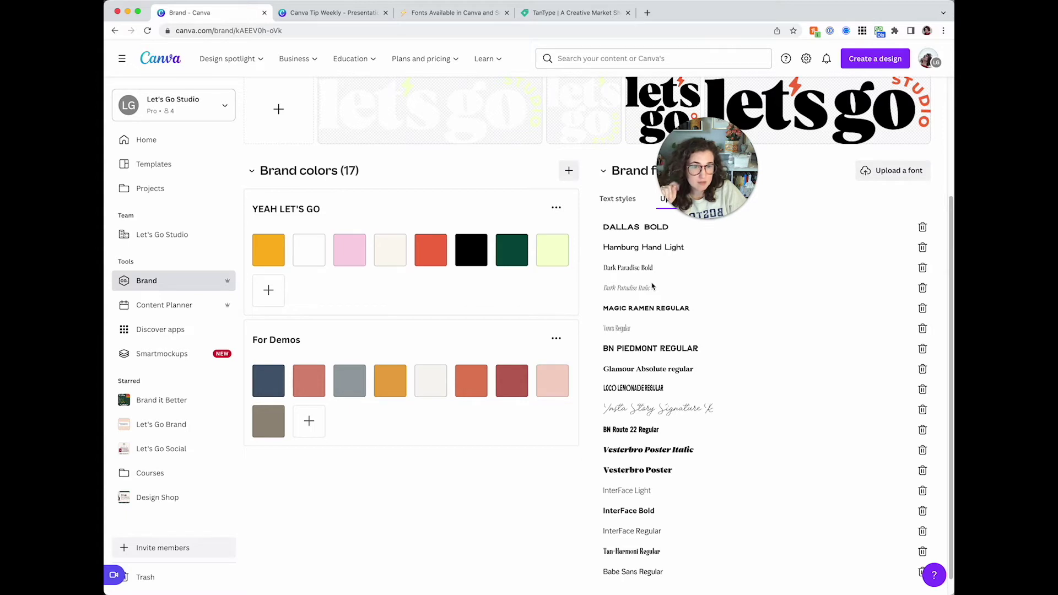
{"action": "scroll", "coordinate": [650, 303], "scroll_direction": "up", "scroll_amount": 1}
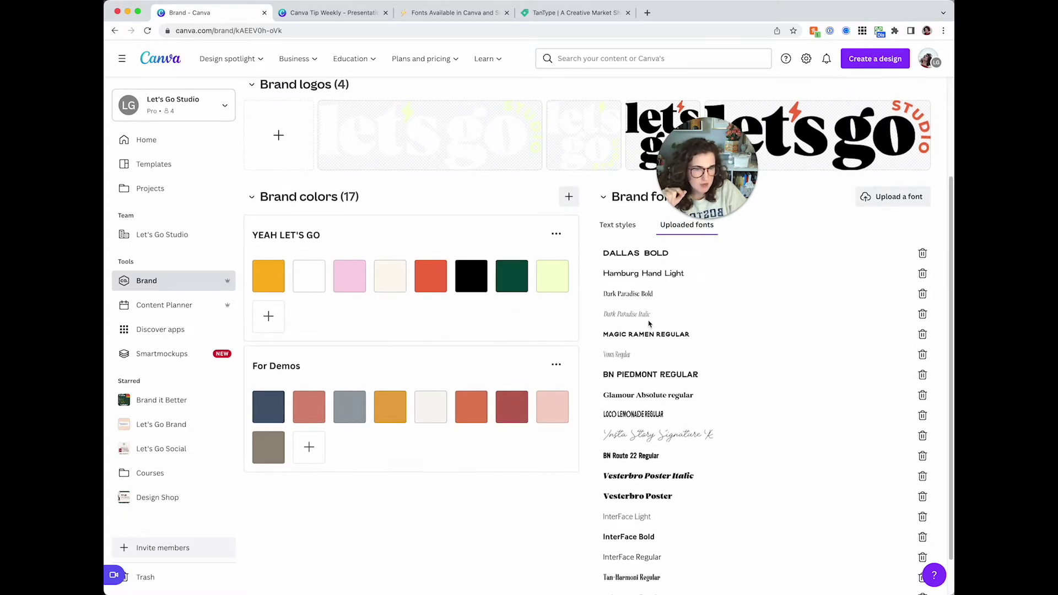
{"action": "scroll", "coordinate": [642, 324], "scroll_direction": "up", "scroll_amount": 1}
Step: Back in the design, move all four text elements on page 52 left and slightly down
{"action": "left_click", "coordinate": [330, 12]}
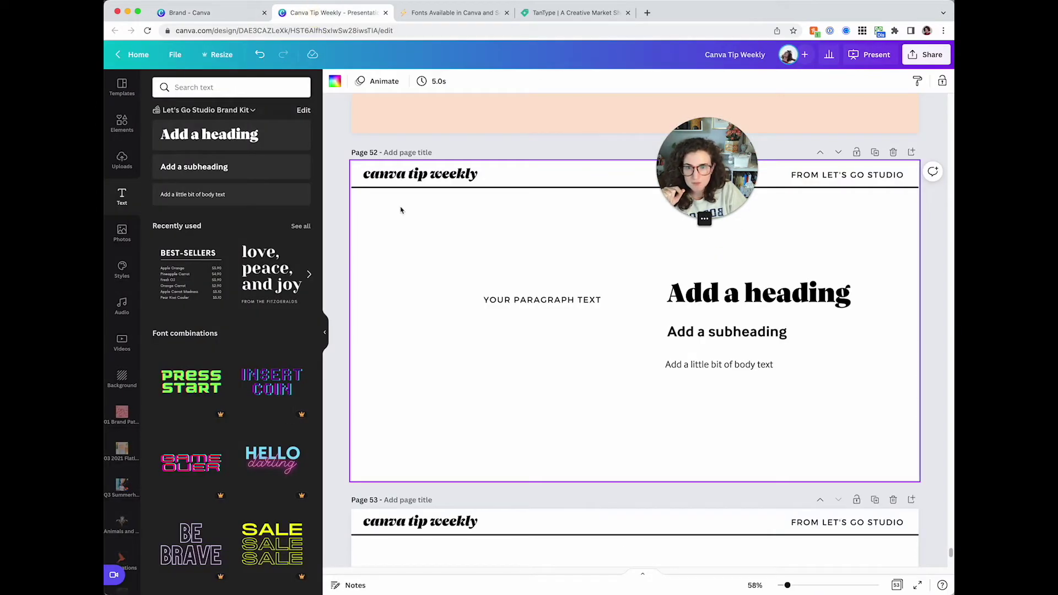
{"action": "left_click_drag", "start_coordinate": [417, 277], "coordinate": [747, 409]}
{"action": "left_click_drag", "start_coordinate": [727, 318], "coordinate": [664, 300]}
{"action": "left_click", "coordinate": [577, 254]}
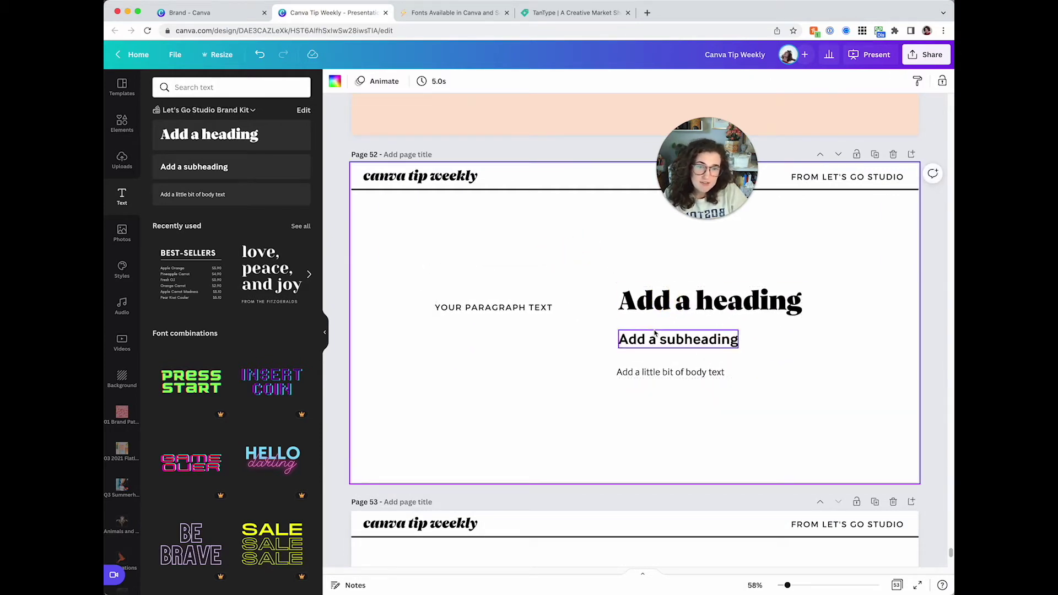
{"action": "left_click", "coordinate": [647, 308]}
{"action": "left_click", "coordinate": [655, 342]}
{"action": "left_click", "coordinate": [587, 267]}
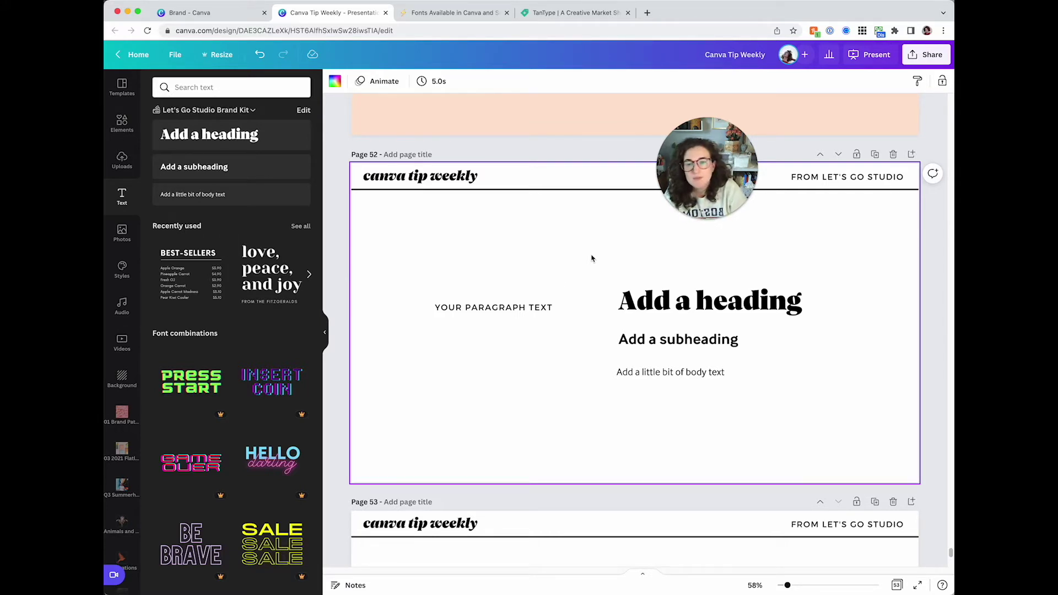
Step: Retype the paragraph text as 'SERIF' and 'SANS SERIF' on two lines and enlarge it
{"action": "left_click_drag", "start_coordinate": [534, 300], "coordinate": [510, 268]}
{"action": "double_click", "coordinate": [510, 268]}
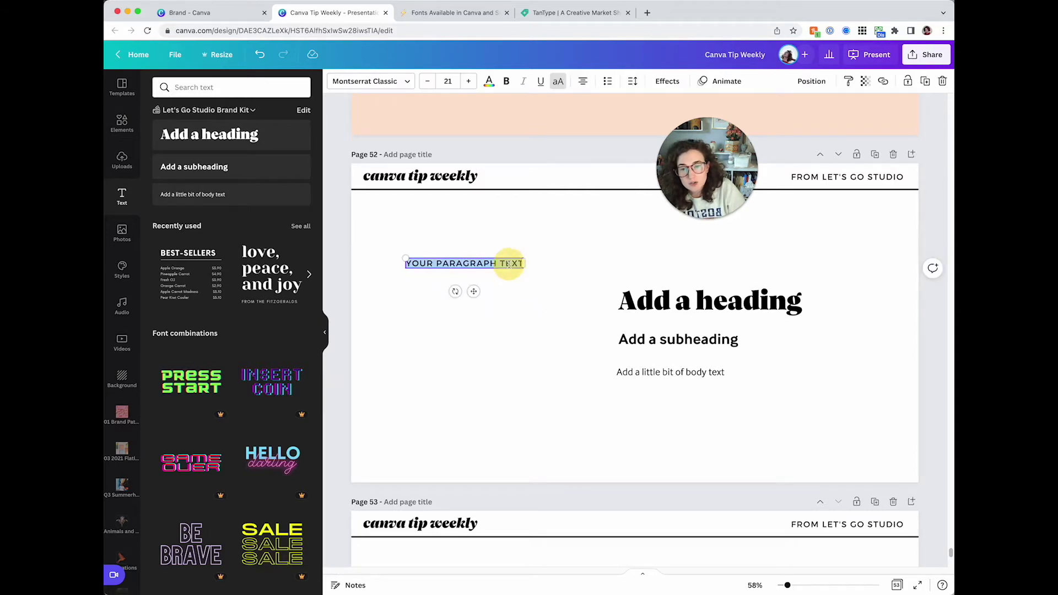
{"action": "key", "text": "BackSpace"}
{"action": "type", "text": "SERIF"}
{"action": "key", "text": "Return"}
{"action": "type", "text": "SANS SERIF"}
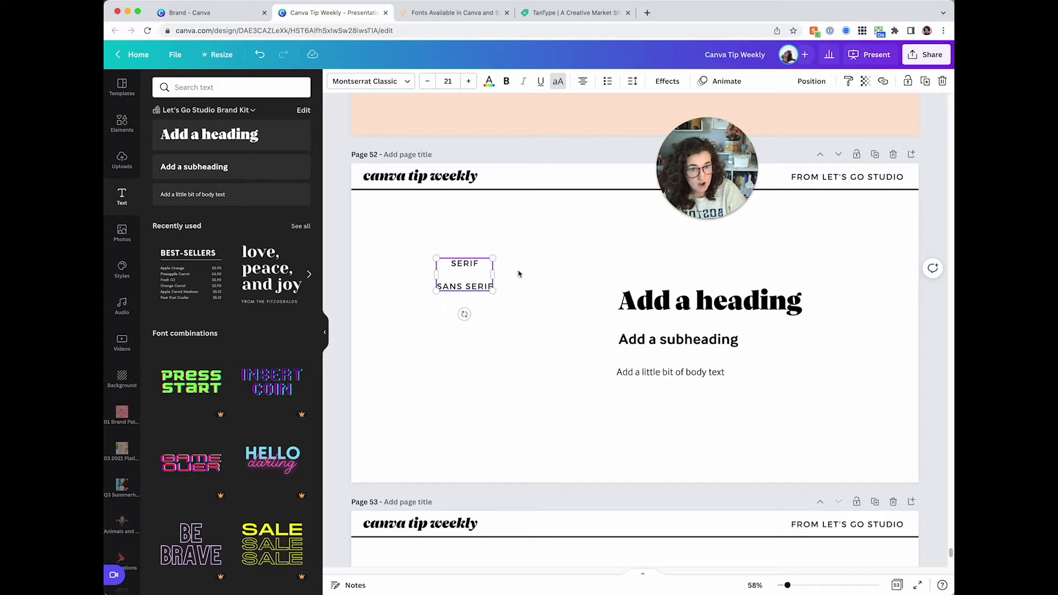
{"action": "left_click", "coordinate": [557, 345]}
{"action": "left_click_drag", "start_coordinate": [470, 270], "coordinate": [521, 336]}
{"action": "left_click", "coordinate": [537, 256]}
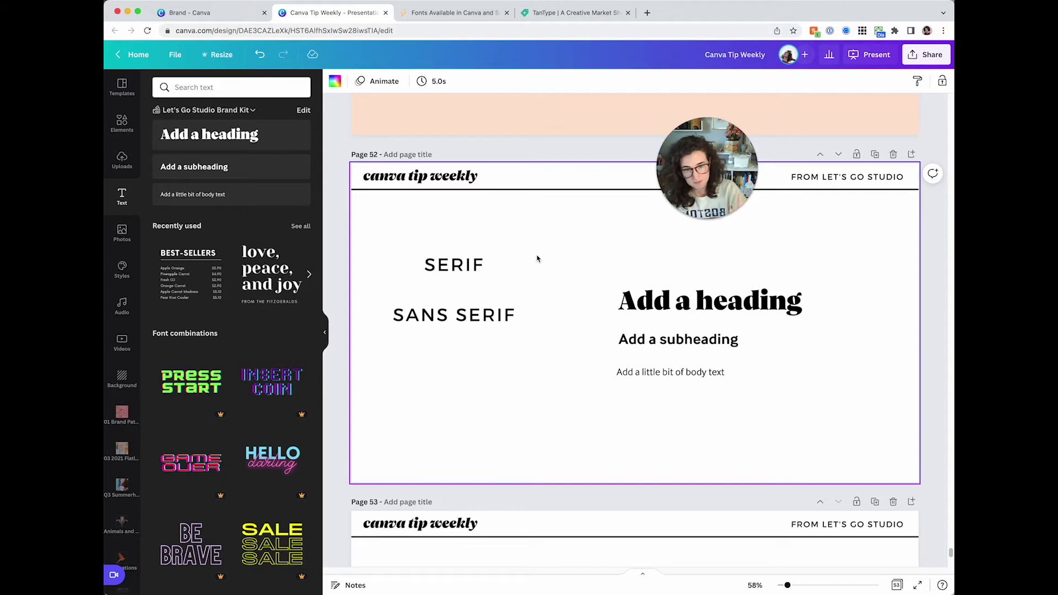
Step: Delete the body text and change the heading to 'This is a serif'
{"action": "left_click", "coordinate": [638, 371]}
{"action": "key", "text": "Delete"}
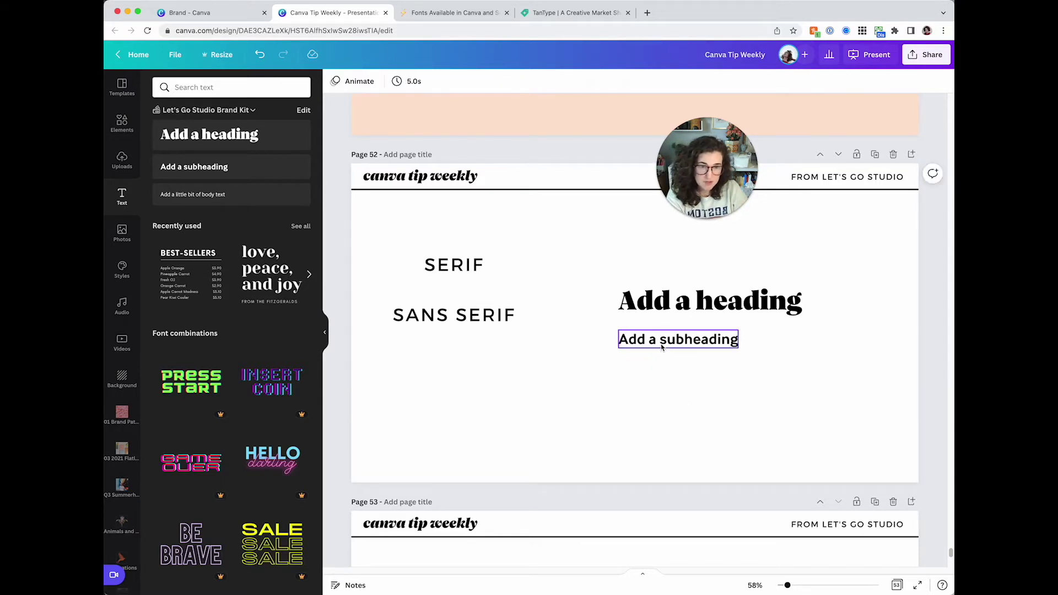
{"action": "left_click", "coordinate": [663, 342]}
{"action": "double_click", "coordinate": [710, 300]}
{"action": "key", "text": "BackSpace"}
{"action": "type", "text": "This is"}
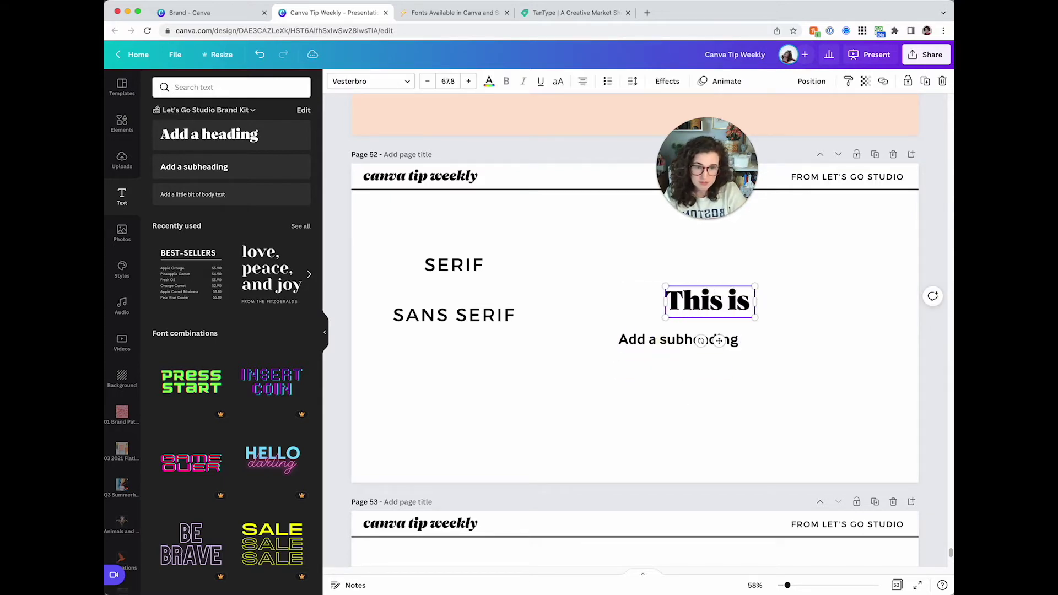
{"action": "type", "text": " a serif"}
{"action": "left_click", "coordinate": [659, 279]}
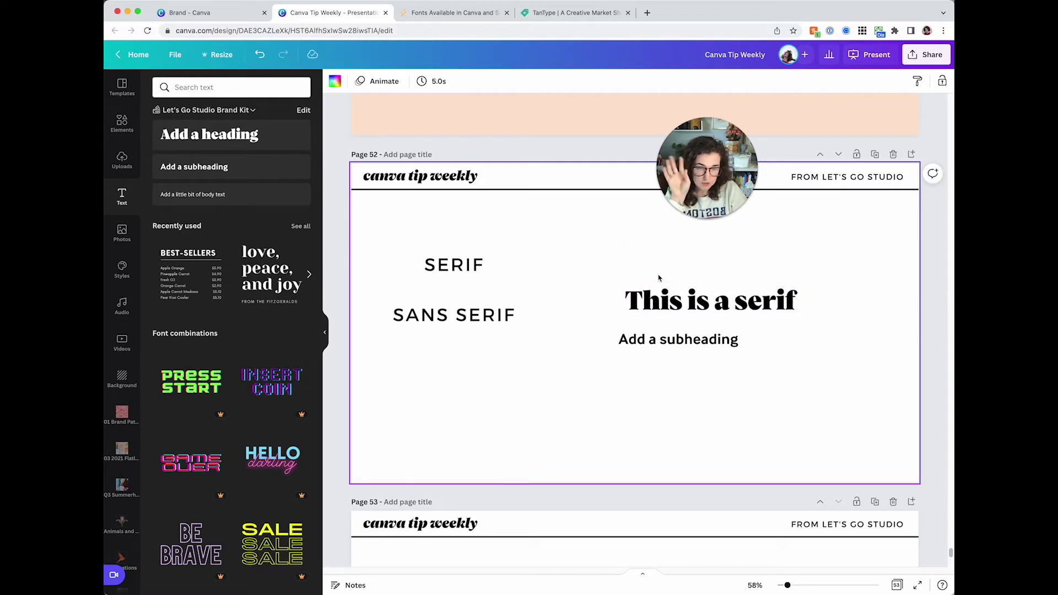
Step: Change the subheading to 'This is a sans serif' and resize the sample lines
{"action": "left_click", "coordinate": [688, 336]}
{"action": "double_click", "coordinate": [730, 343]}
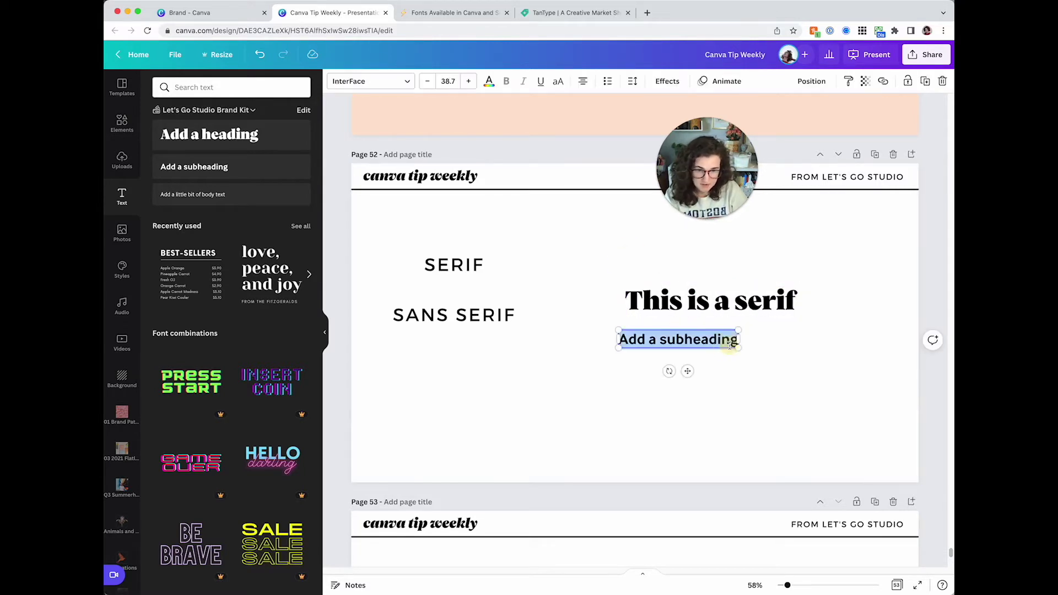
{"action": "type", "text": "This is a san"}
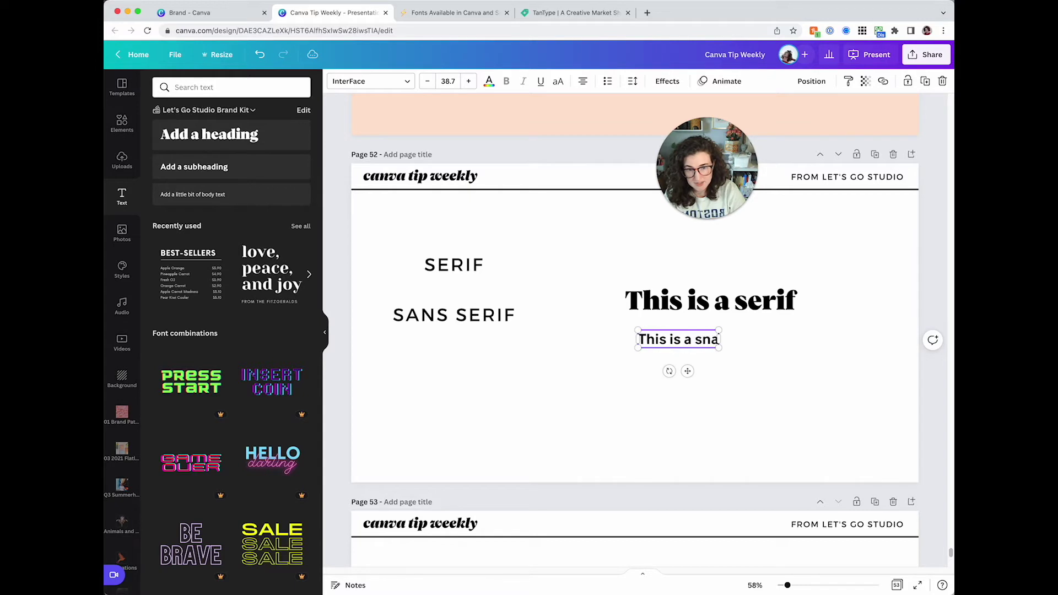
{"action": "key", "text": "BackSpace"}
{"action": "type", "text": "ns serif"}
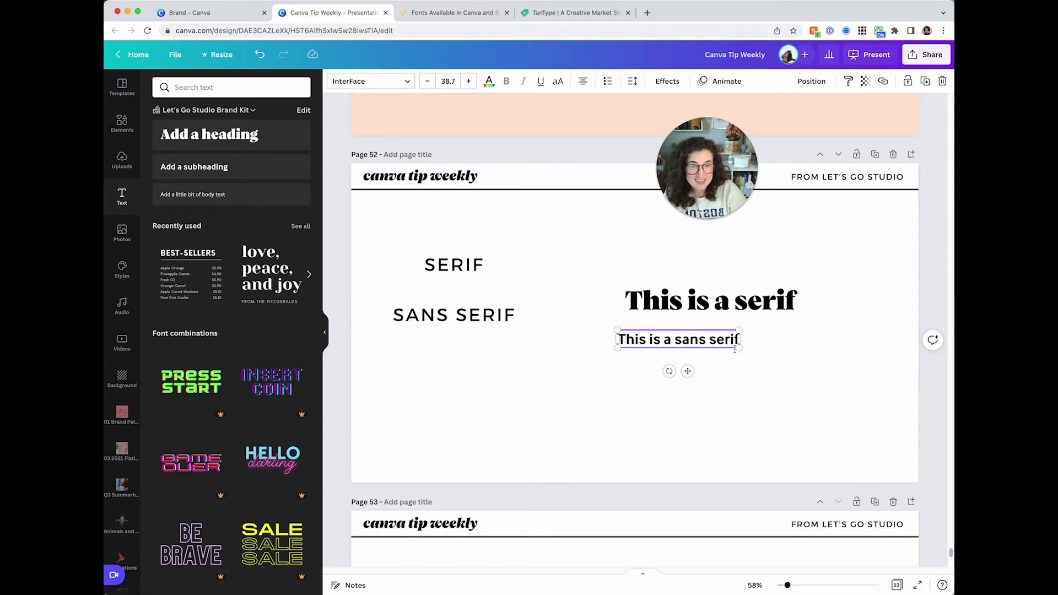
{"action": "left_click_drag", "start_coordinate": [827, 370], "coordinate": [768, 362]}
{"action": "left_click", "coordinate": [760, 362]}
{"action": "left_click", "coordinate": [739, 394]}
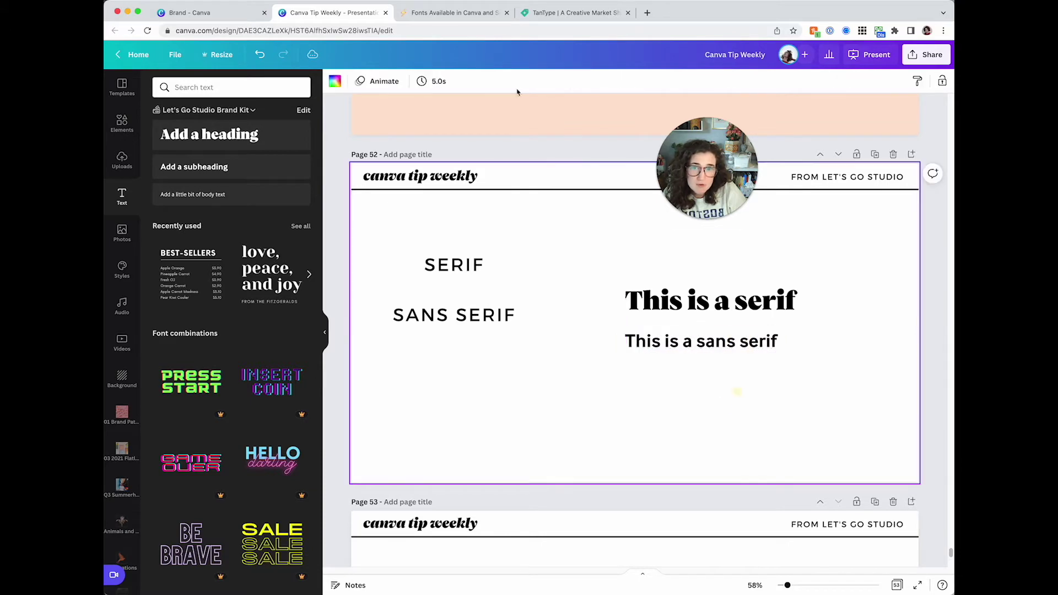
Step: Read through the fonts blog article, then return to the Canva Tip Weekly design
{"action": "left_click", "coordinate": [416, 14]}
{"action": "triple_click", "coordinate": [389, 233]}
{"action": "left_click", "coordinate": [586, 274]}
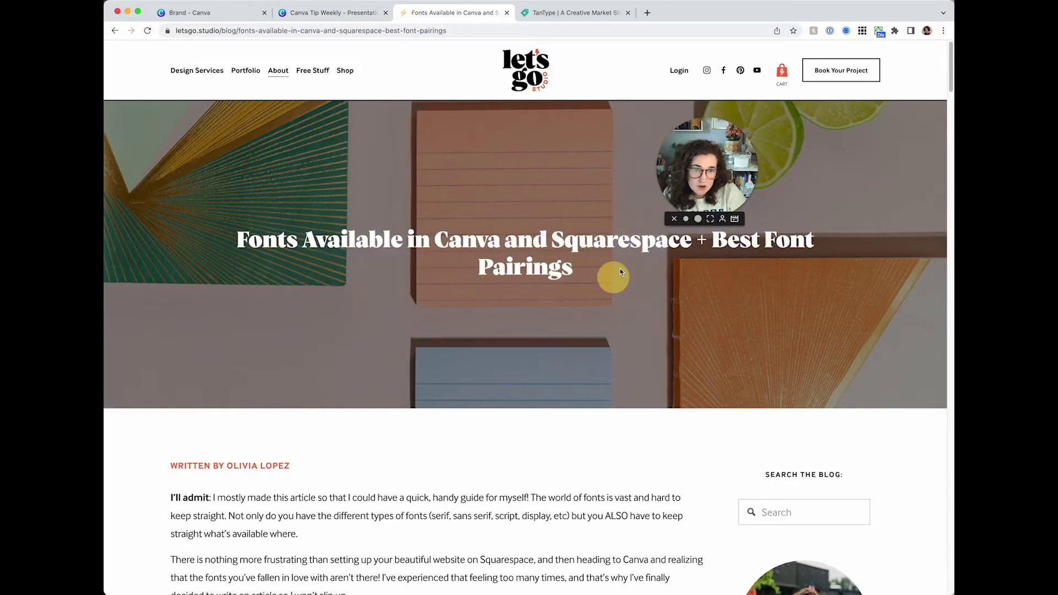
{"action": "scroll", "coordinate": [617, 267], "scroll_direction": "down", "scroll_amount": 2}
{"action": "left_click_drag", "start_coordinate": [311, 412], "coordinate": [487, 482]}
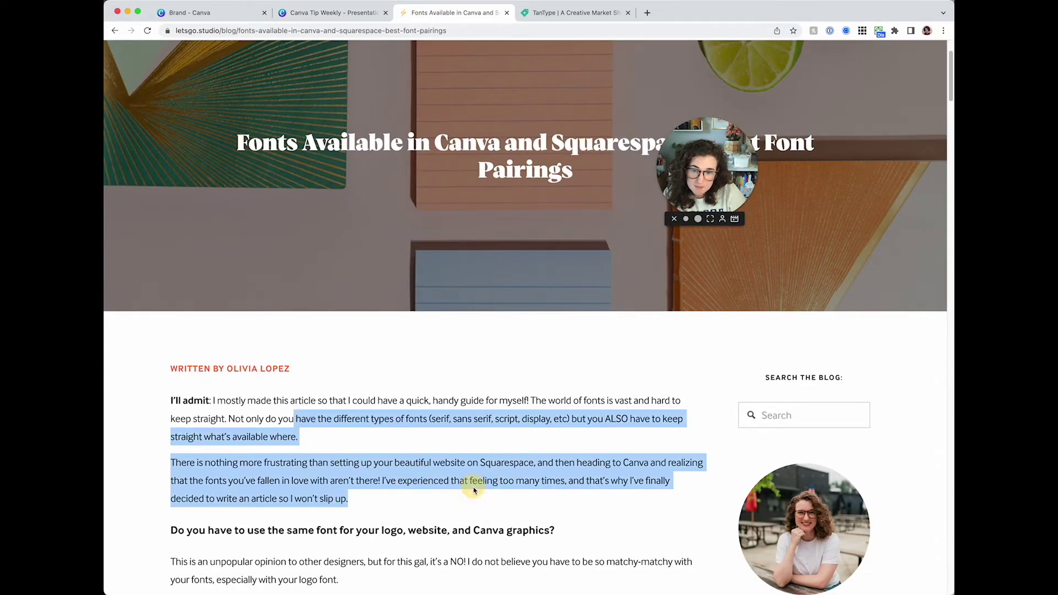
{"action": "left_click", "coordinate": [491, 478]}
{"action": "scroll", "coordinate": [493, 460], "scroll_direction": "down", "scroll_amount": 10}
{"action": "scroll", "coordinate": [510, 447], "scroll_direction": "down", "scroll_amount": 3}
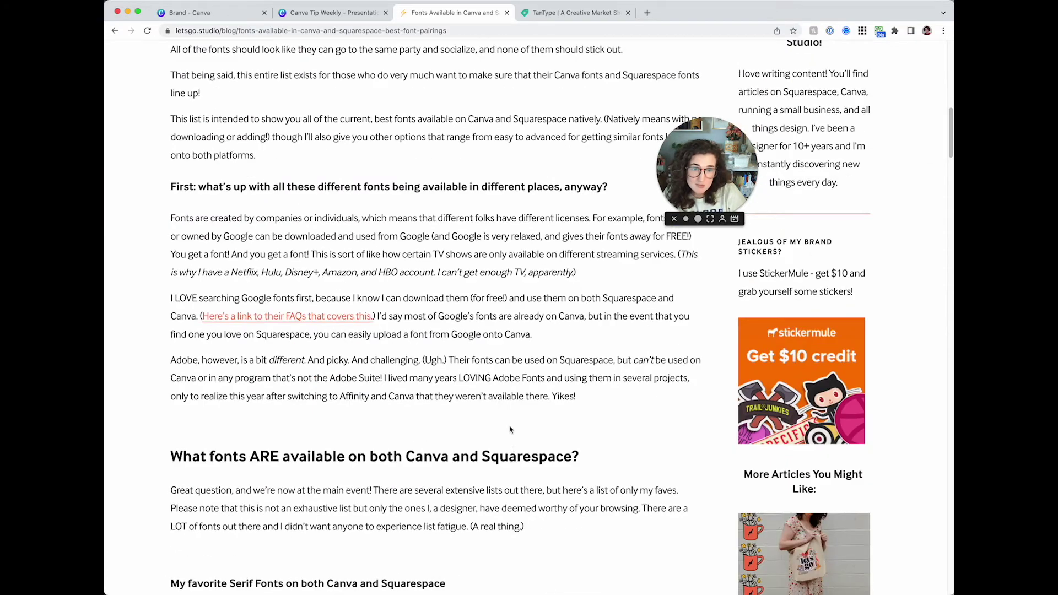
{"action": "left_click", "coordinate": [325, 13]}
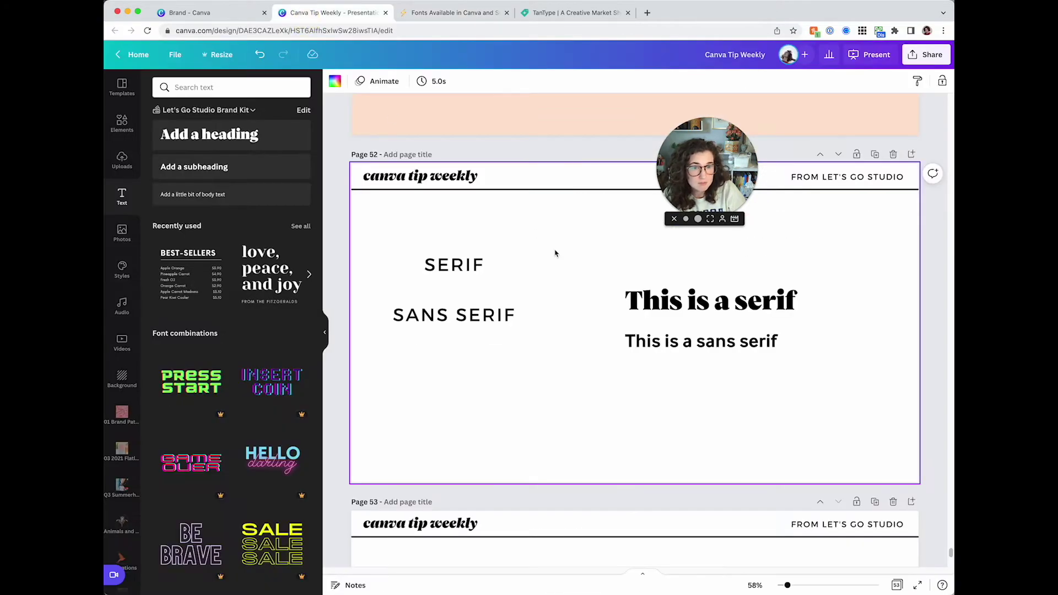
Step: Search fonts for 'playf' and set the 'This is a serif' line in Playfair Display
{"action": "left_click", "coordinate": [667, 298]}
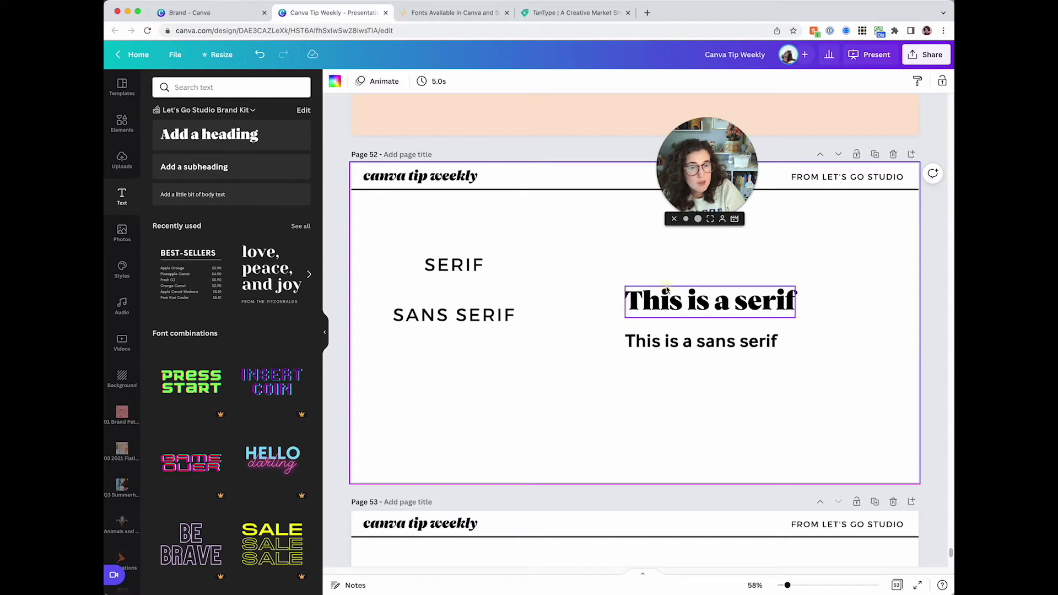
{"action": "left_click", "coordinate": [370, 81]}
{"action": "scroll", "coordinate": [285, 301], "scroll_direction": "down", "scroll_amount": 15}
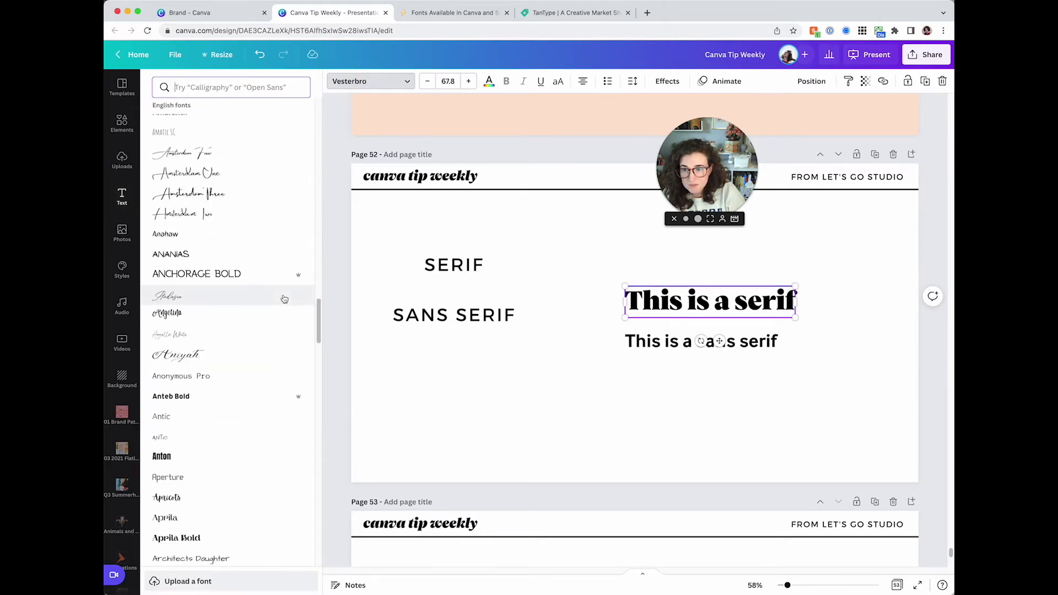
{"action": "scroll", "coordinate": [285, 298], "scroll_direction": "down", "scroll_amount": 10}
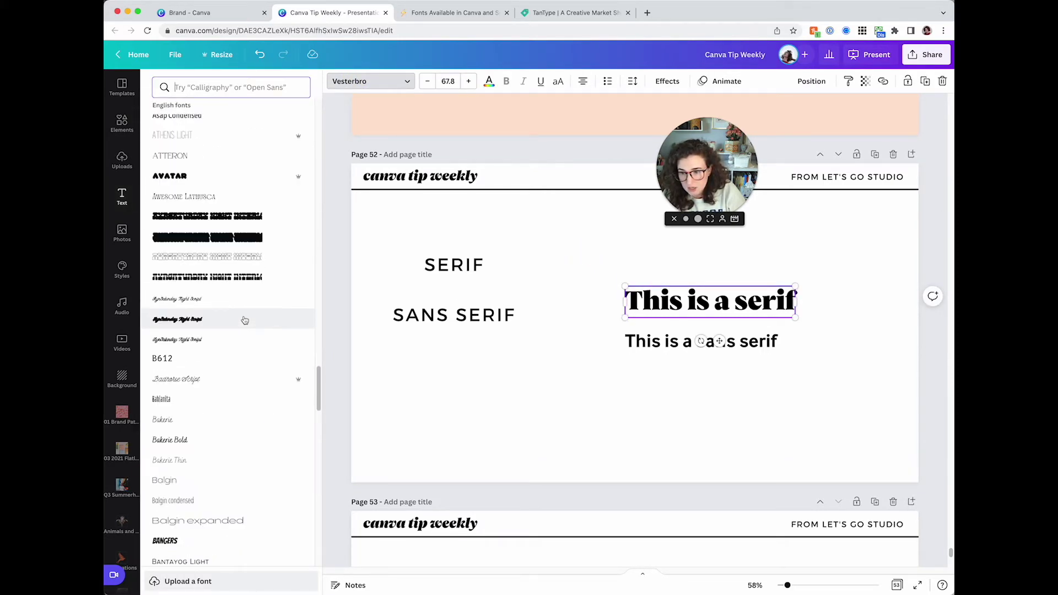
{"action": "scroll", "coordinate": [245, 320], "scroll_direction": "down", "scroll_amount": 10}
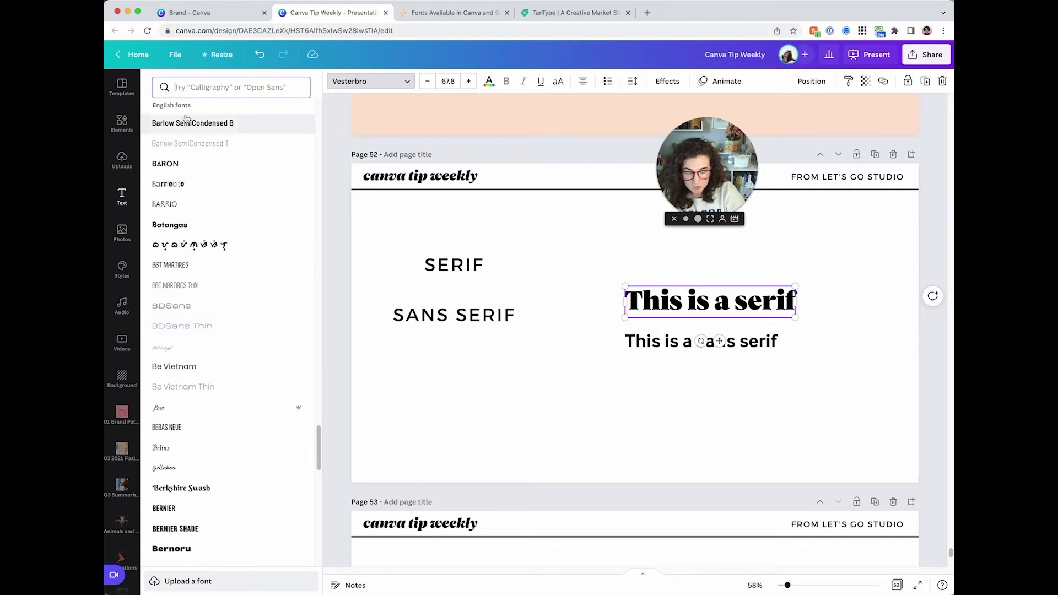
{"action": "type", "text": "pla"}
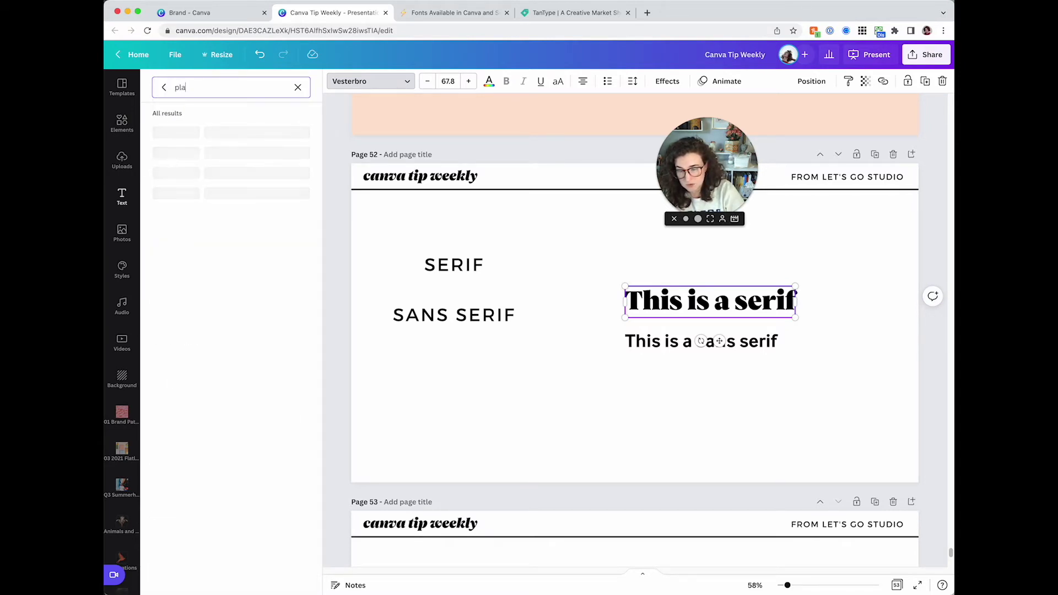
{"action": "type", "text": "yf"}
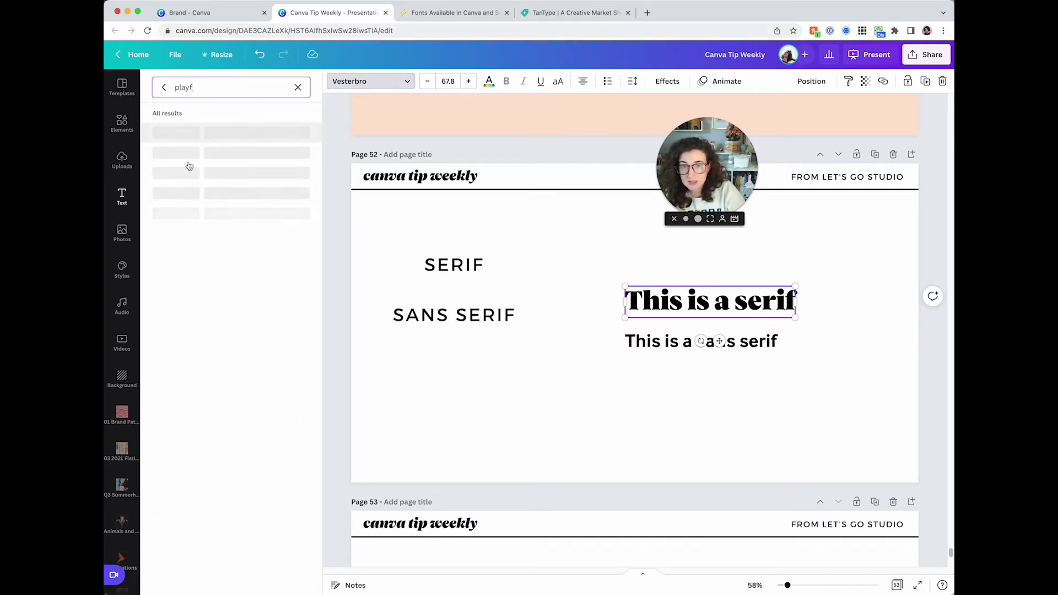
{"action": "left_click", "coordinate": [199, 153]}
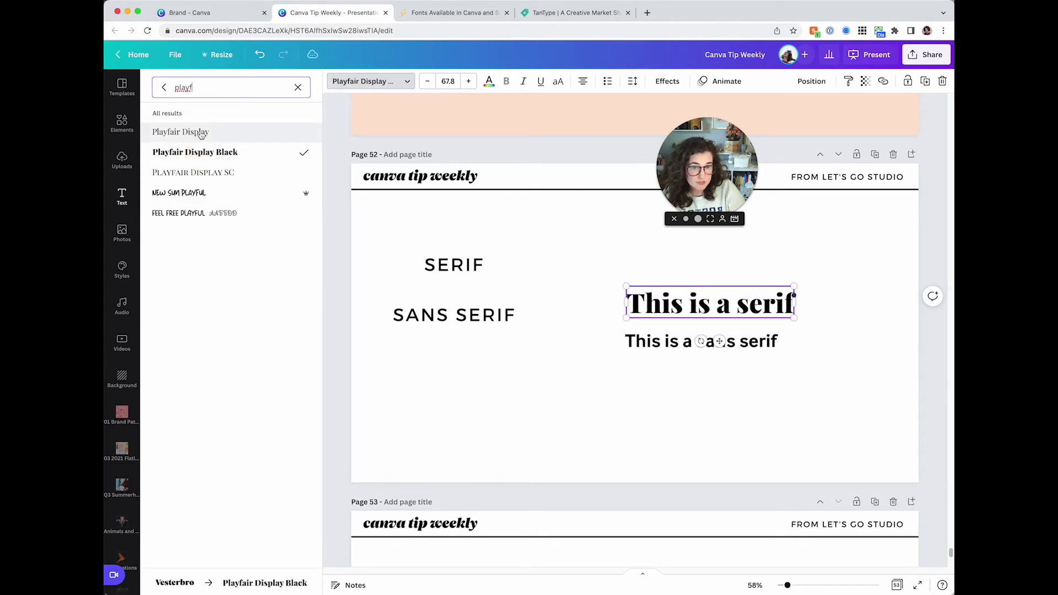
{"action": "left_click", "coordinate": [201, 135]}
Step: Try Barlow Condensed variants on the 'This is a sans serif' line, settling on Barlow SemiCondensed
{"action": "left_click", "coordinate": [634, 340]}
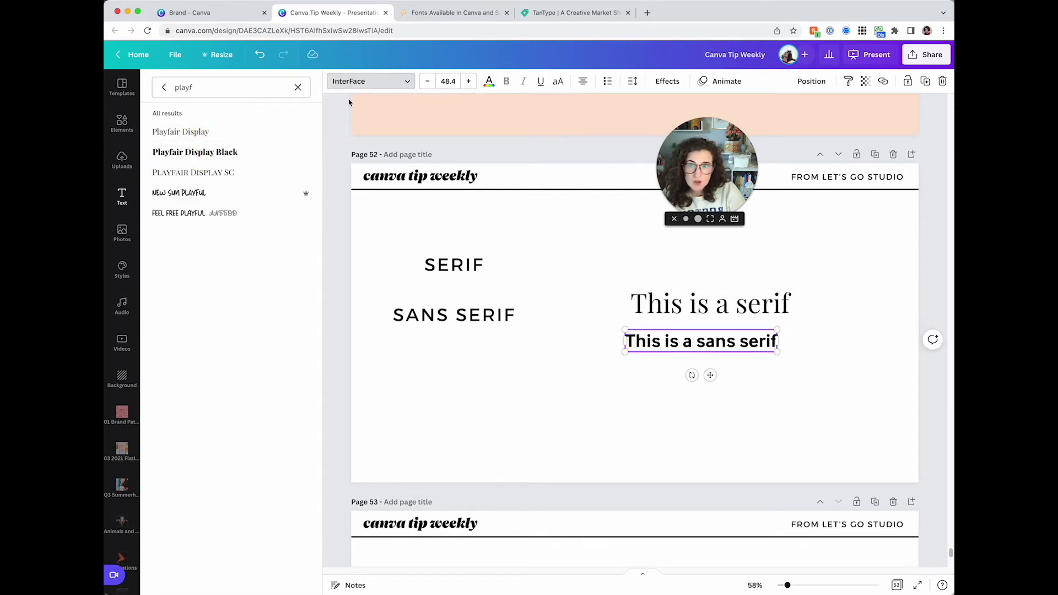
{"action": "left_click", "coordinate": [164, 87]}
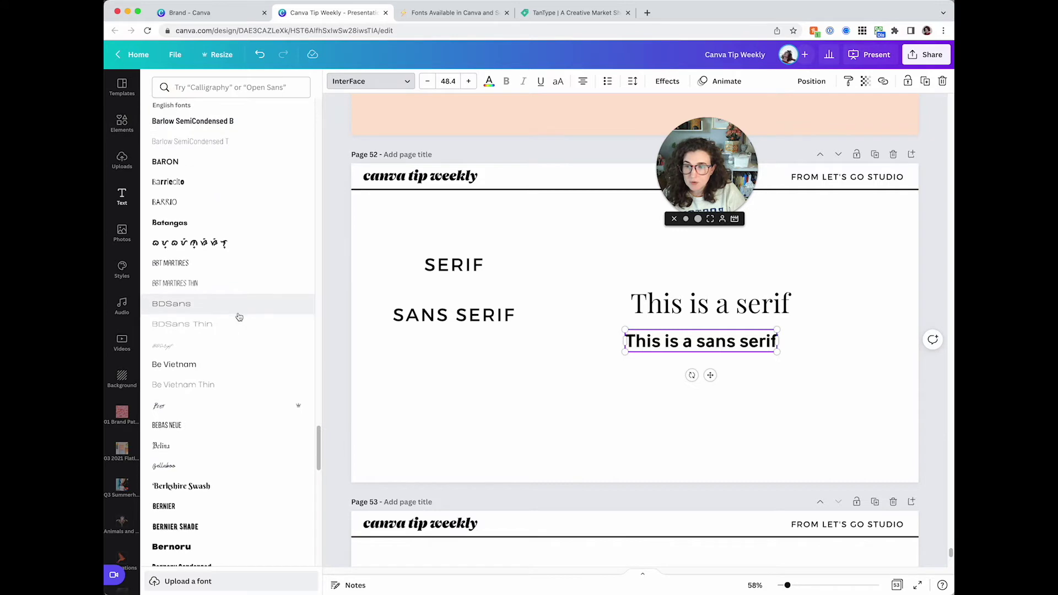
{"action": "scroll", "coordinate": [238, 317], "scroll_direction": "up", "scroll_amount": 7}
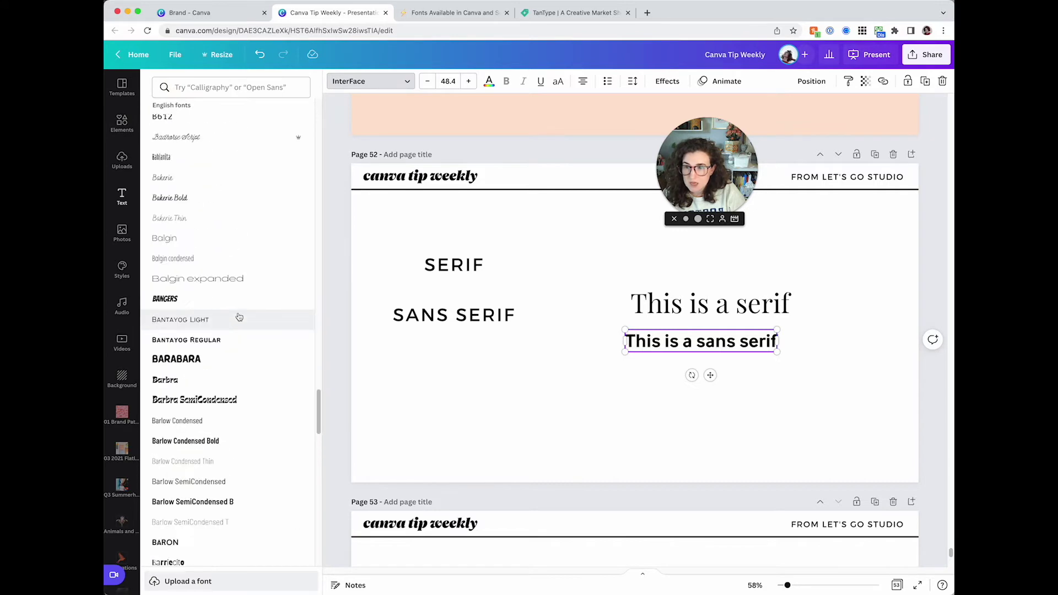
{"action": "left_click", "coordinate": [199, 446]}
{"action": "left_click", "coordinate": [195, 426]}
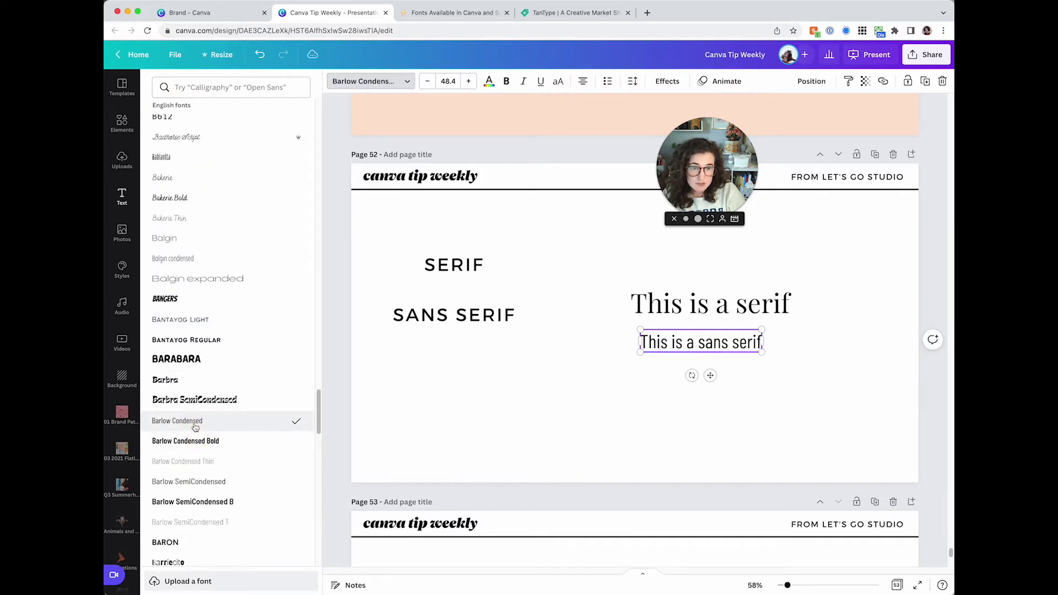
{"action": "left_click", "coordinate": [196, 461]}
{"action": "left_click", "coordinate": [212, 485]}
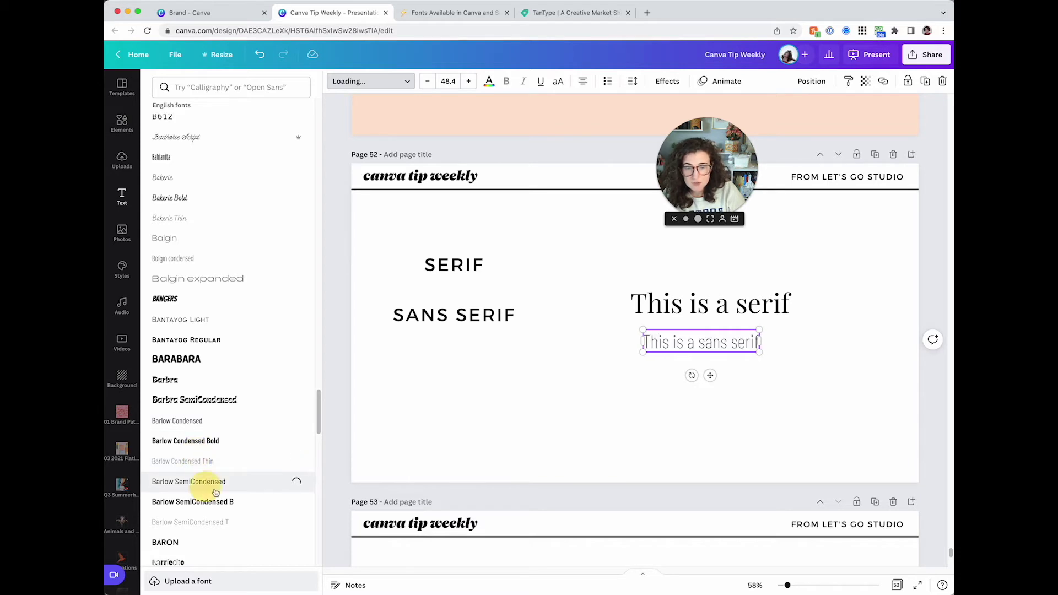
{"action": "left_click", "coordinate": [216, 503]}
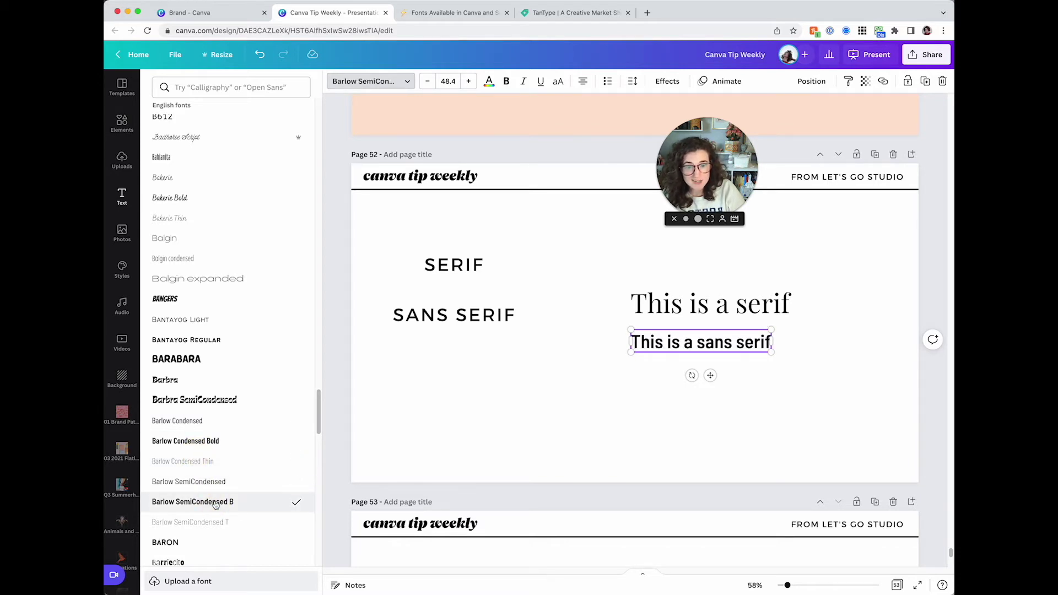
{"action": "left_click", "coordinate": [547, 438]}
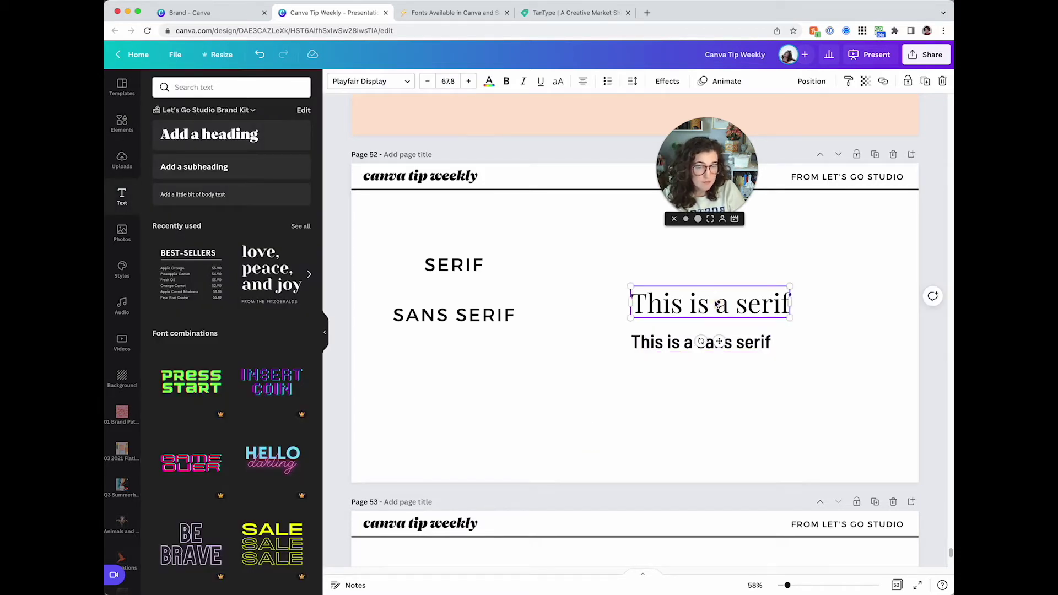
Step: Reselect the 'This is a serif' line and browse its full font list
{"action": "left_click", "coordinate": [694, 356]}
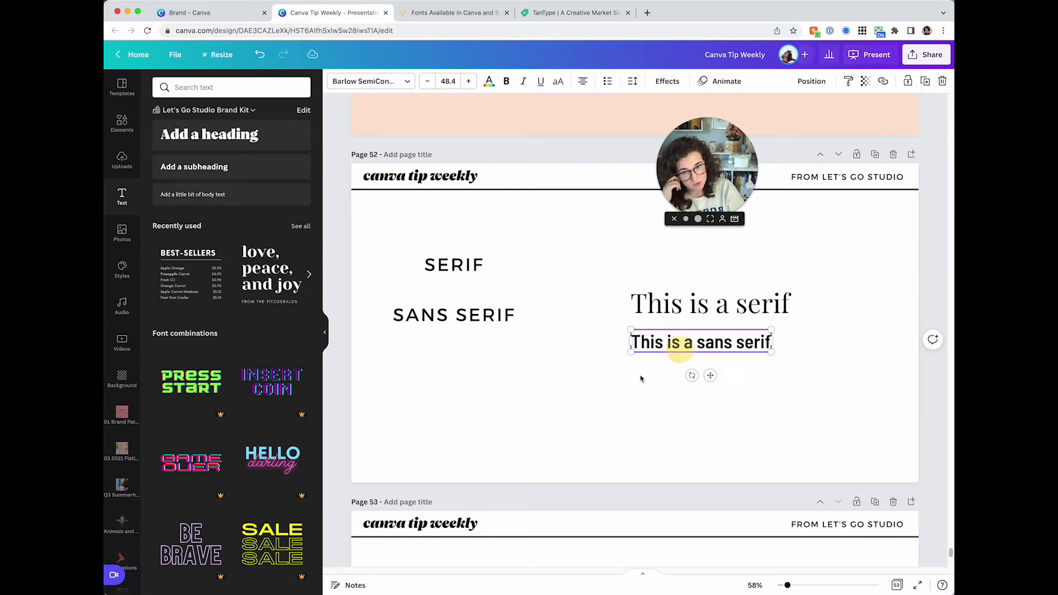
{"action": "left_click", "coordinate": [576, 420]}
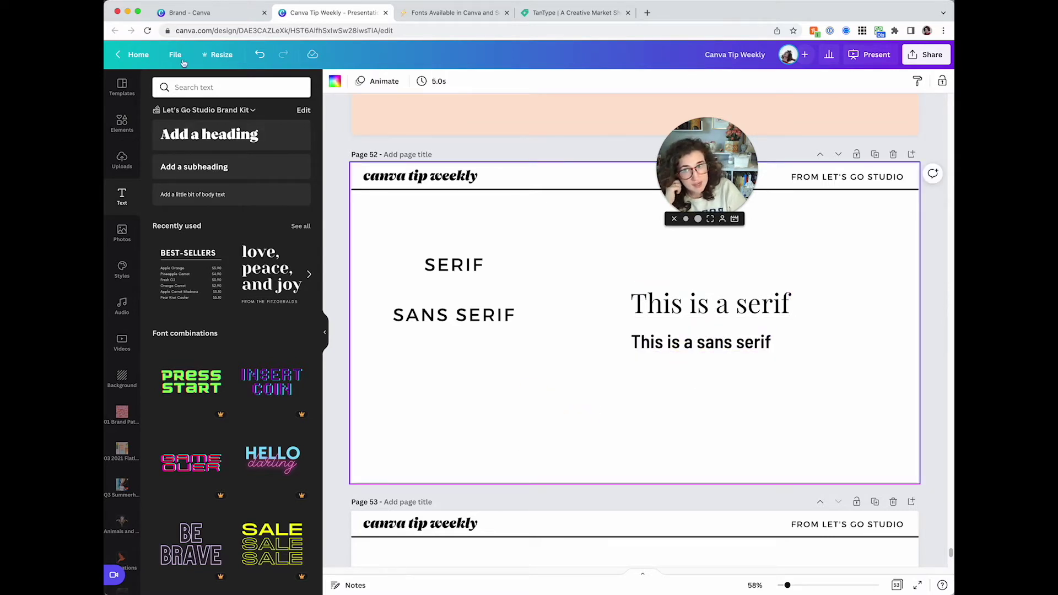
{"action": "left_click", "coordinate": [454, 268]}
{"action": "left_click", "coordinate": [617, 291]}
{"action": "left_click", "coordinate": [661, 295]}
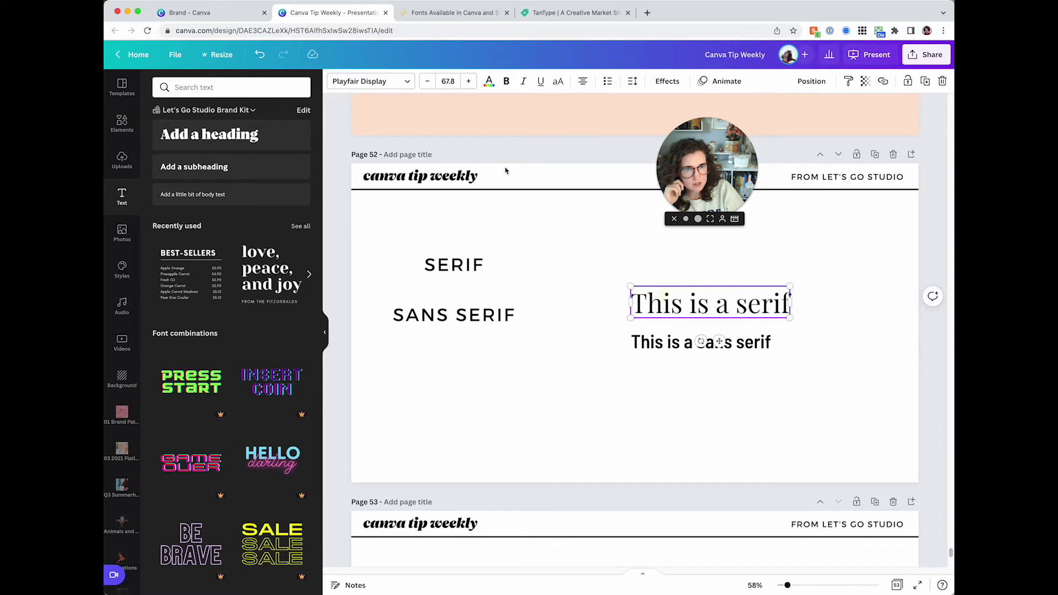
{"action": "left_click", "coordinate": [359, 88]}
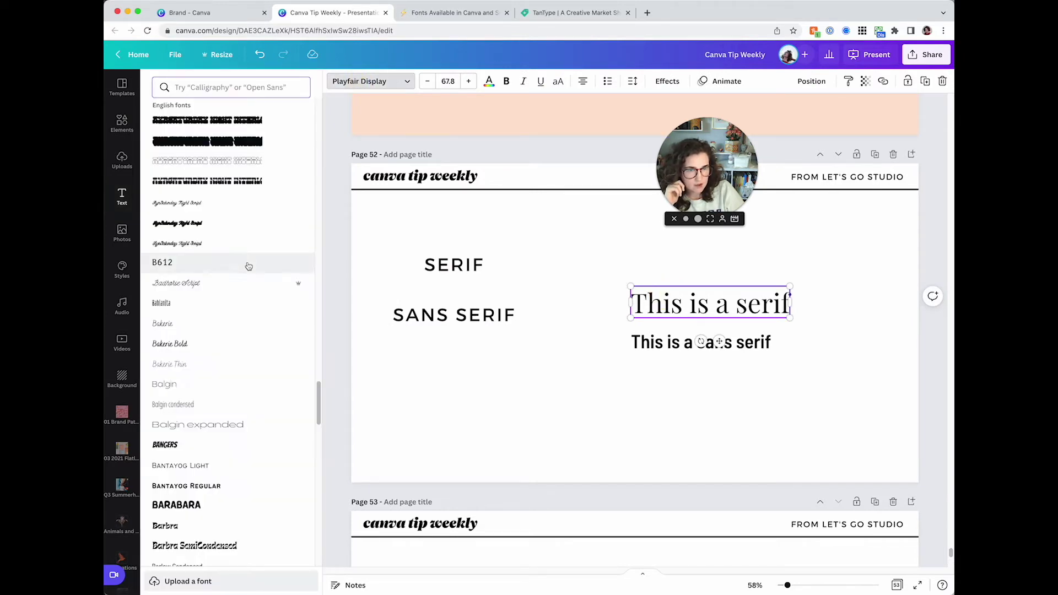
{"action": "scroll", "coordinate": [246, 265], "scroll_direction": "down", "scroll_amount": 5}
{"action": "scroll", "coordinate": [249, 266], "scroll_direction": "up", "scroll_amount": 5}
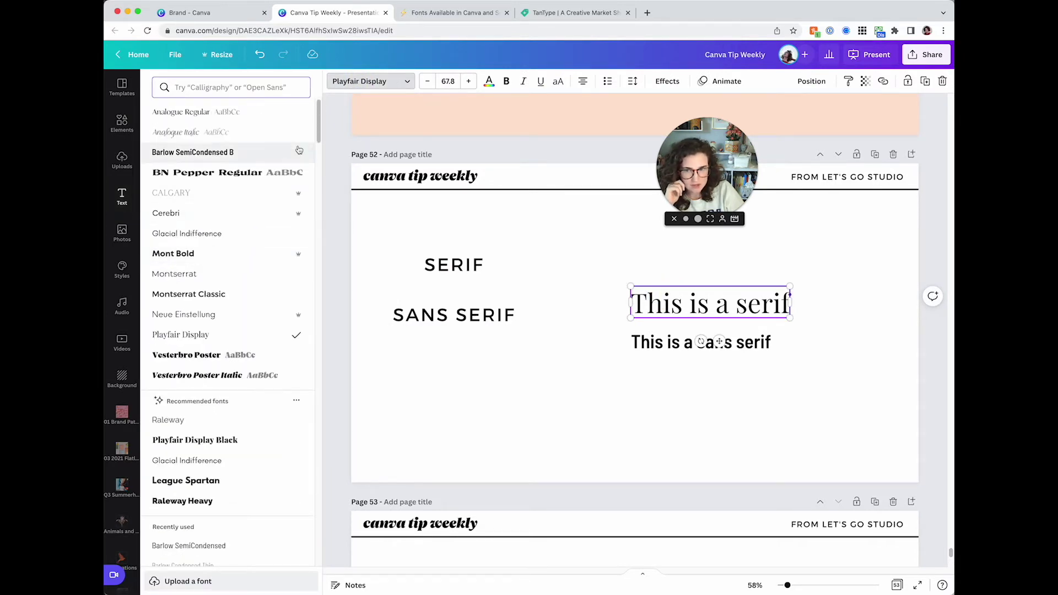
{"action": "left_click_drag", "start_coordinate": [317, 154], "coordinate": [303, 526]}
{"action": "scroll", "coordinate": [232, 429], "scroll_direction": "down", "scroll_amount": 15}
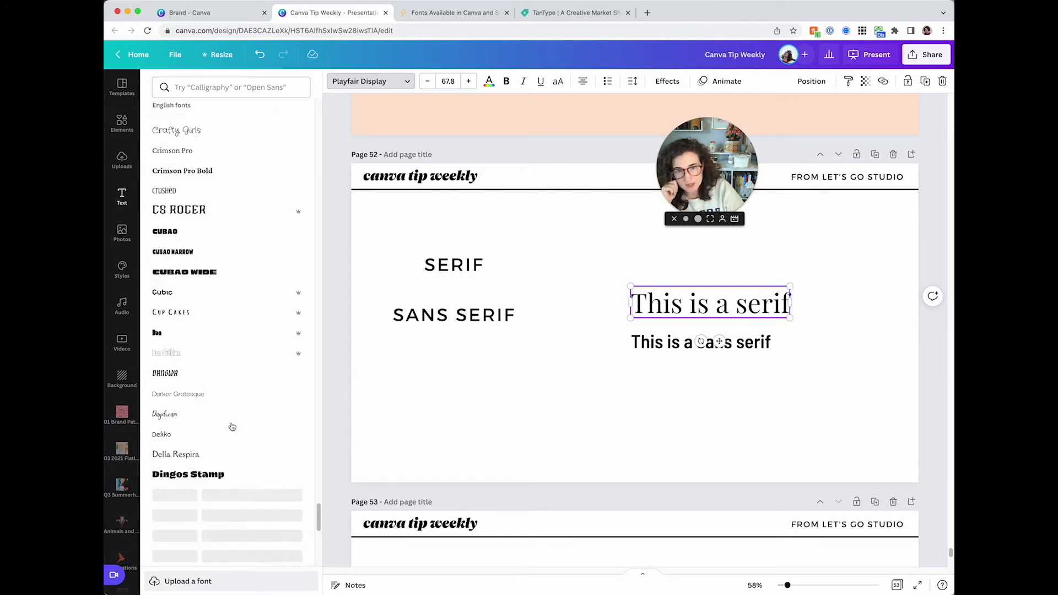
{"action": "scroll", "coordinate": [232, 427], "scroll_direction": "down", "scroll_amount": 6}
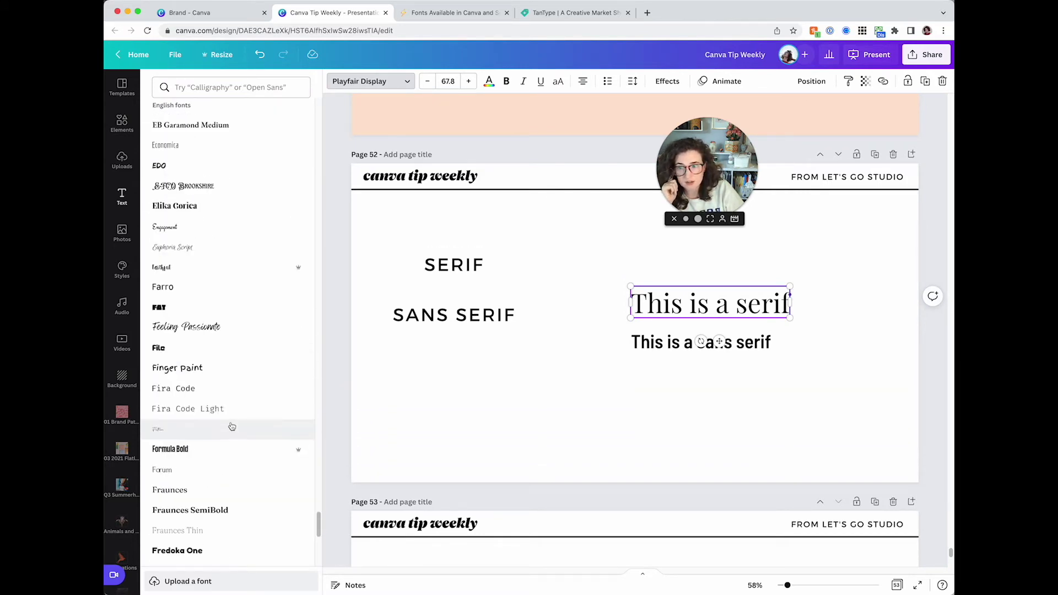
{"action": "scroll", "coordinate": [224, 394], "scroll_direction": "up", "scroll_amount": 7}
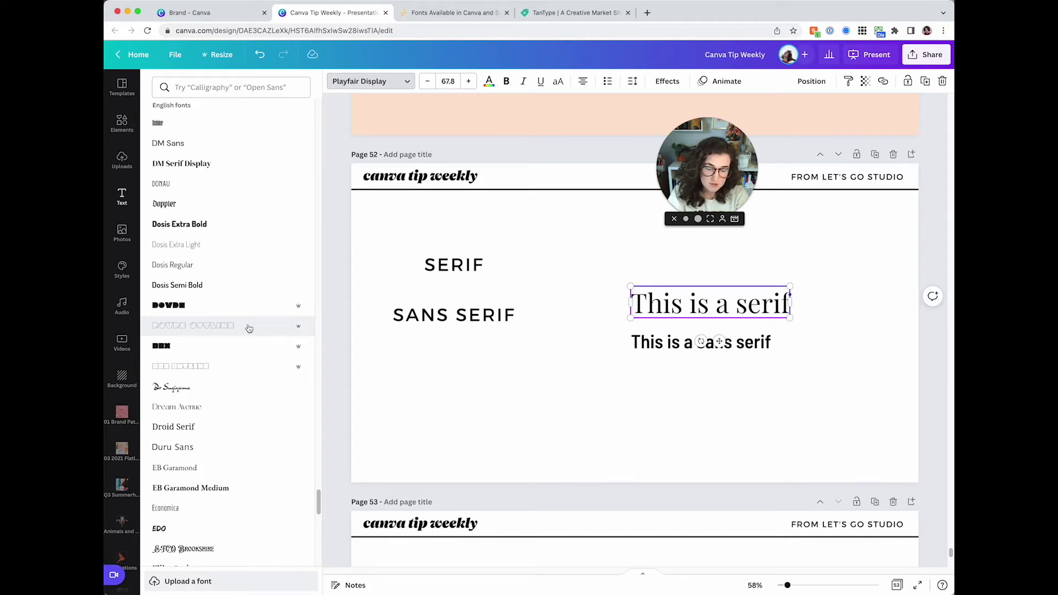
{"action": "key", "text": "super+t"}
Step: Search 'google fonts' and scroll through the Google Fonts catalog of all fonts
{"action": "type", "text": "google fonts"}
{"action": "key", "text": "Return"}
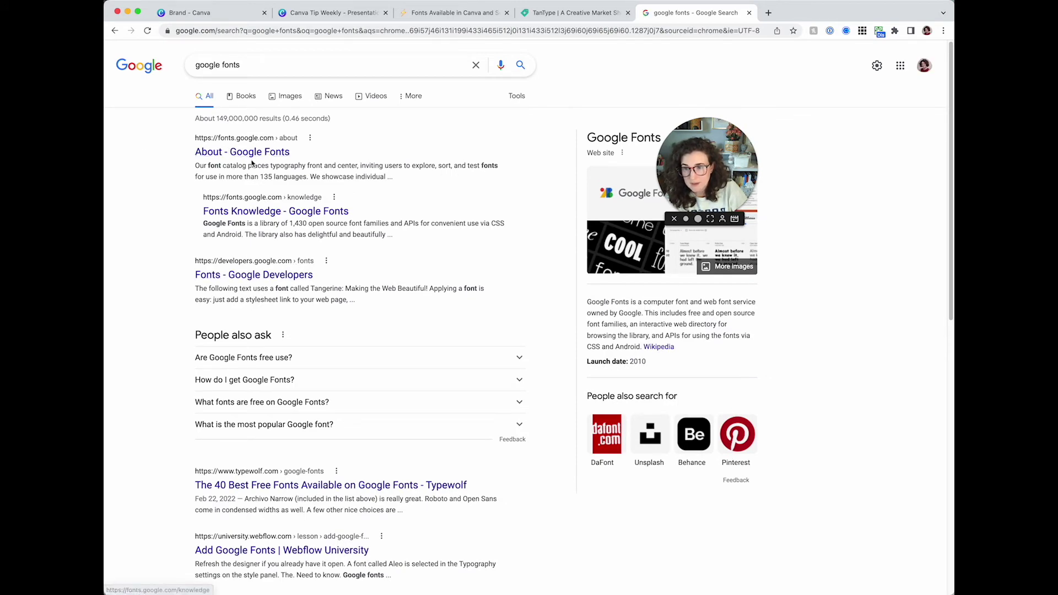
{"action": "left_click", "coordinate": [252, 153]}
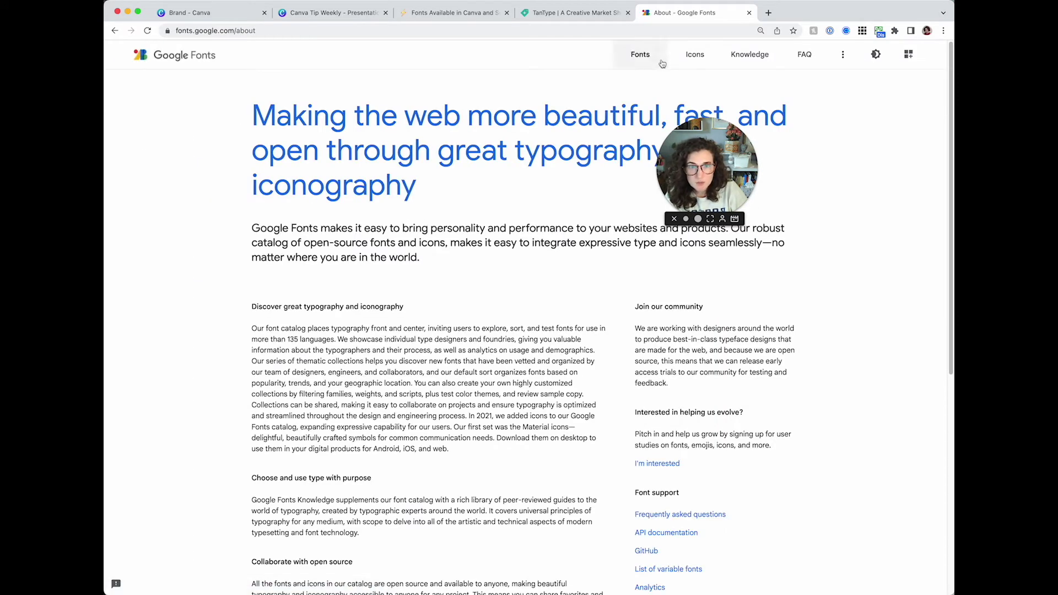
{"action": "left_click", "coordinate": [662, 64]}
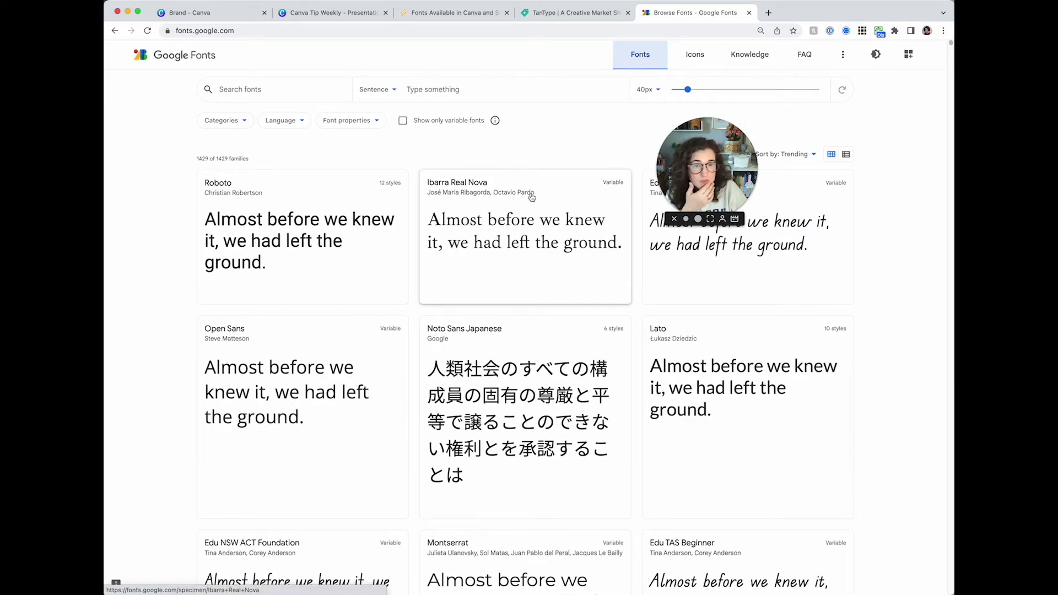
{"action": "scroll", "coordinate": [537, 203], "scroll_direction": "down", "scroll_amount": 5}
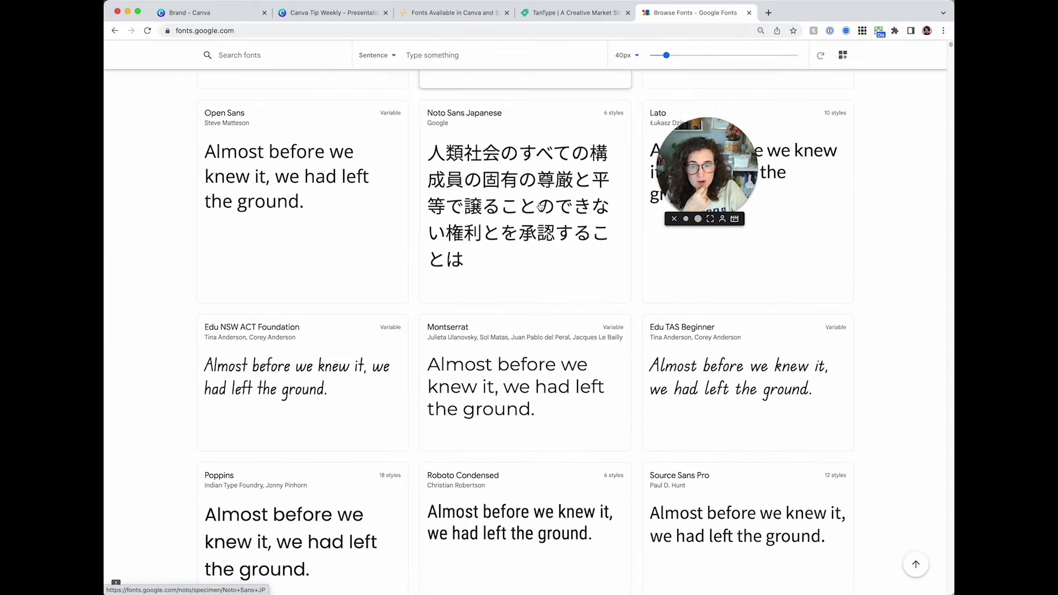
{"action": "scroll", "coordinate": [540, 206], "scroll_direction": "down", "scroll_amount": 15}
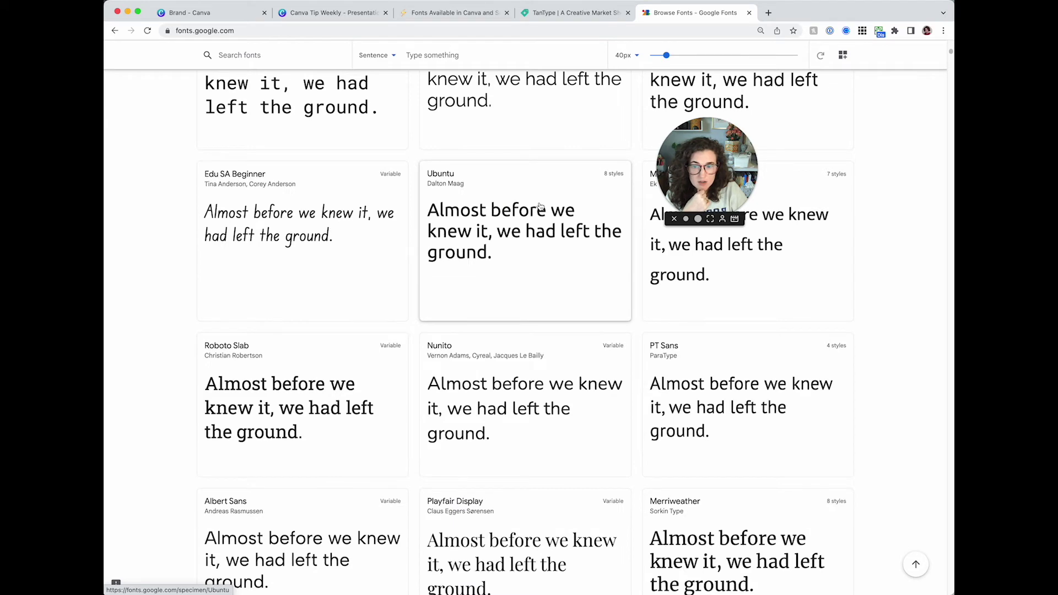
{"action": "scroll", "coordinate": [540, 206], "scroll_direction": "down", "scroll_amount": 15}
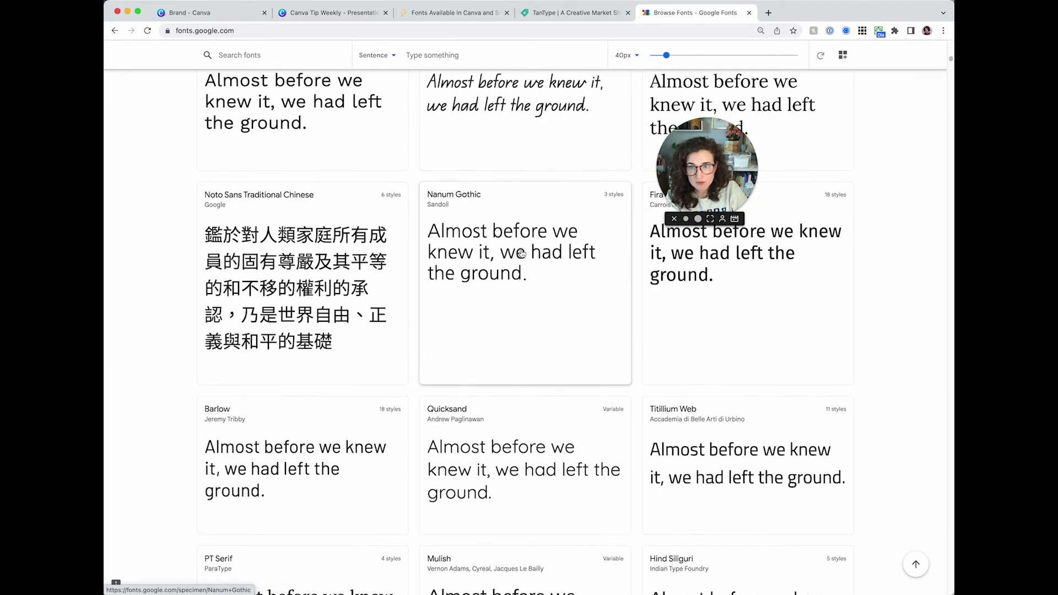
{"action": "left_click", "coordinate": [347, 12]}
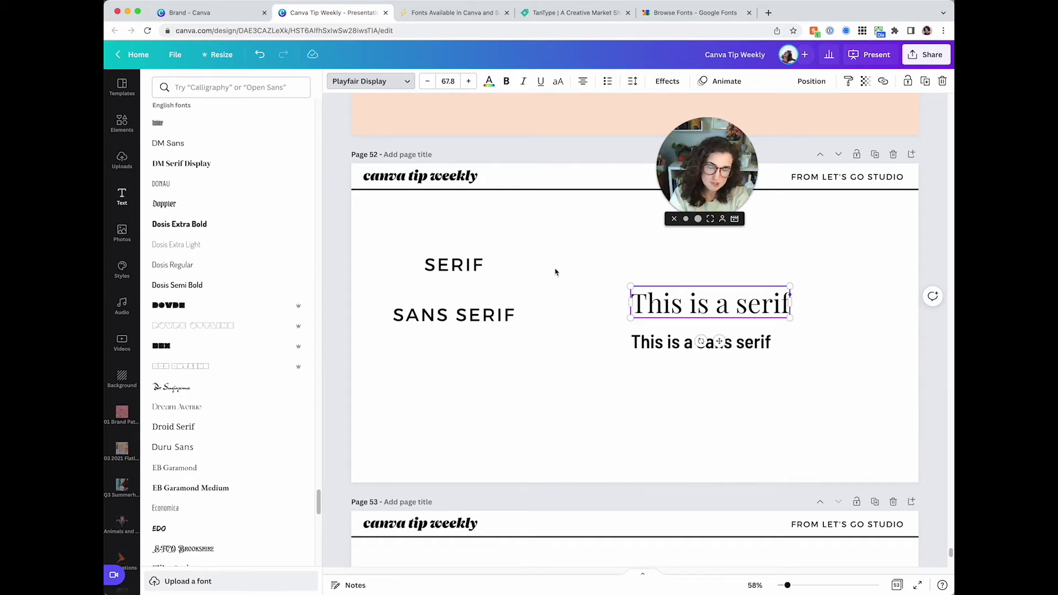
Step: Scroll further through the Canva font list, then close it
{"action": "scroll", "coordinate": [215, 342], "scroll_direction": "down", "scroll_amount": 10}
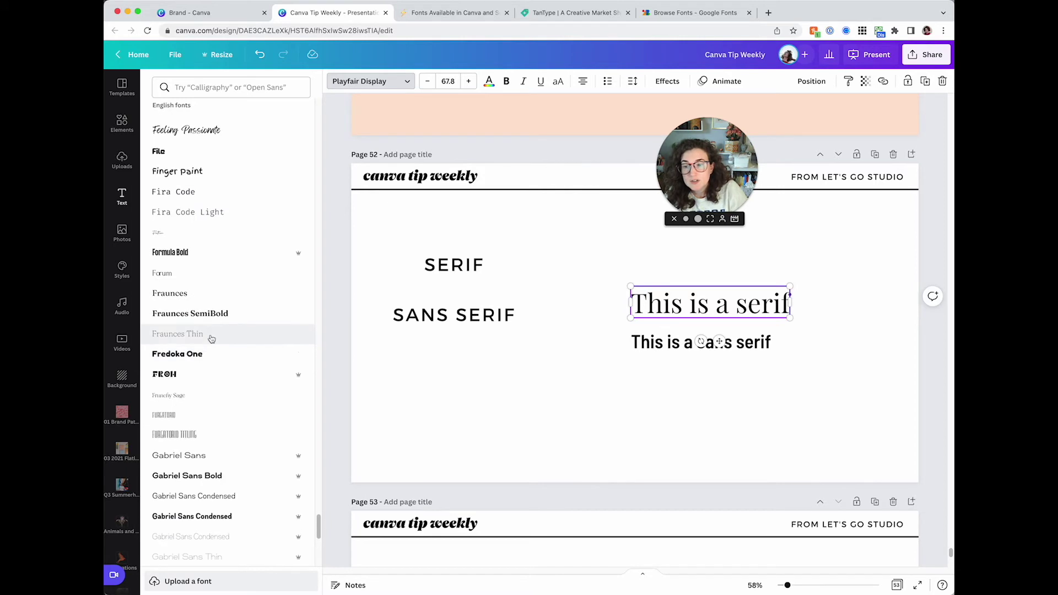
{"action": "scroll", "coordinate": [211, 338], "scroll_direction": "down", "scroll_amount": 5}
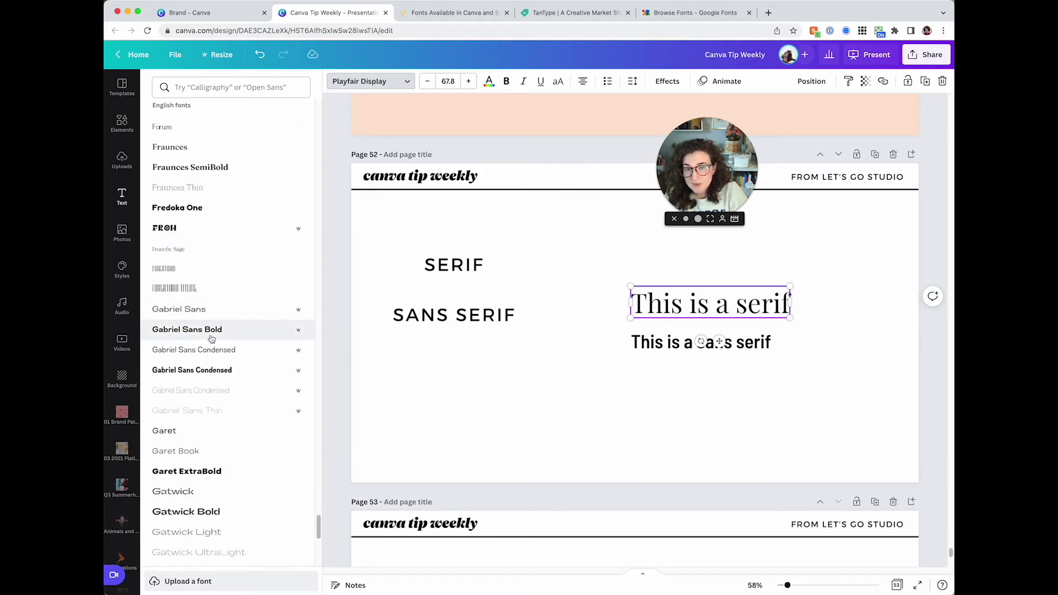
{"action": "scroll", "coordinate": [215, 333], "scroll_direction": "down", "scroll_amount": 4}
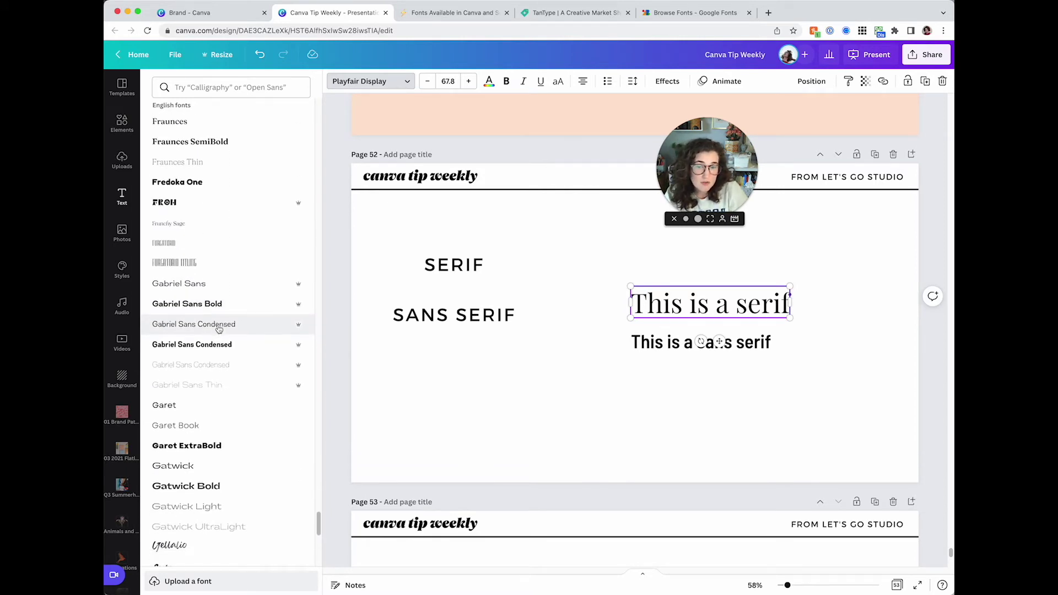
{"action": "scroll", "coordinate": [226, 333], "scroll_direction": "down", "scroll_amount": 10}
{"action": "left_click", "coordinate": [415, 423]}
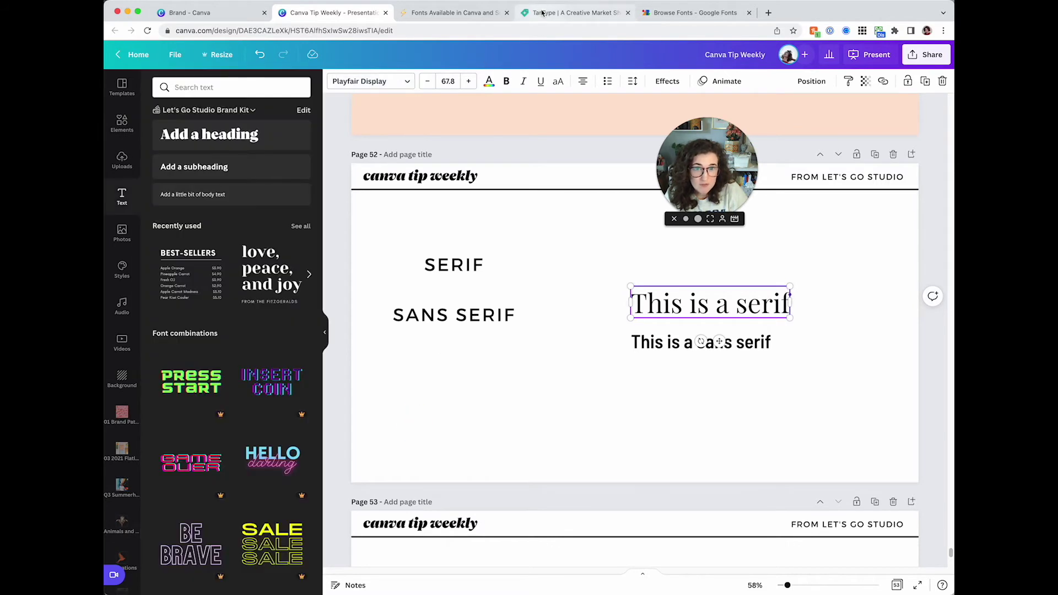
Step: Search fonts for 'tan' and set the serif line to TAN Aegean after trying TAN Giok
{"action": "left_click", "coordinate": [336, 81]}
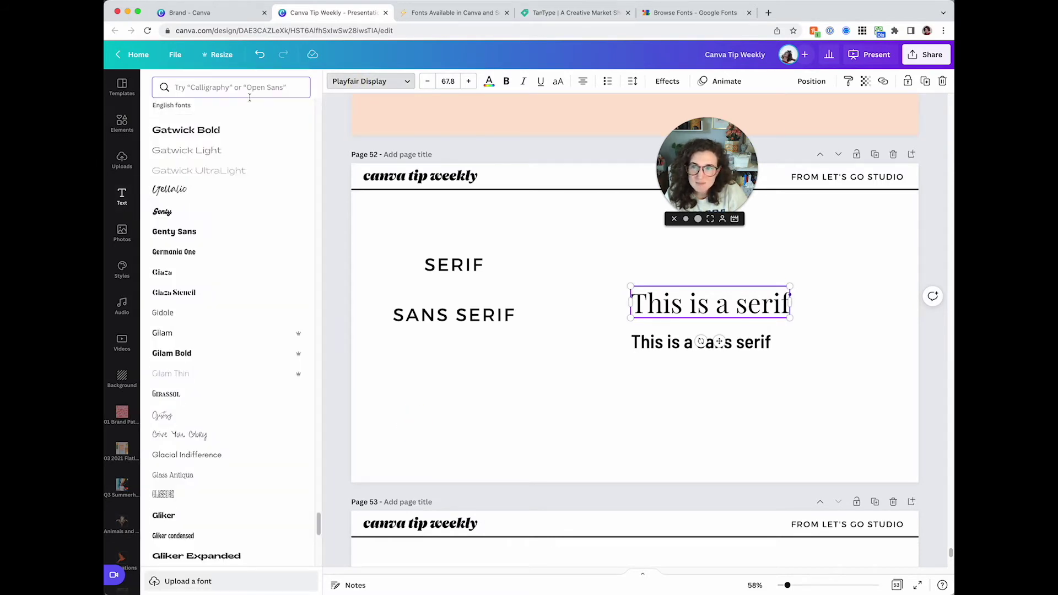
{"action": "type", "text": "tan"}
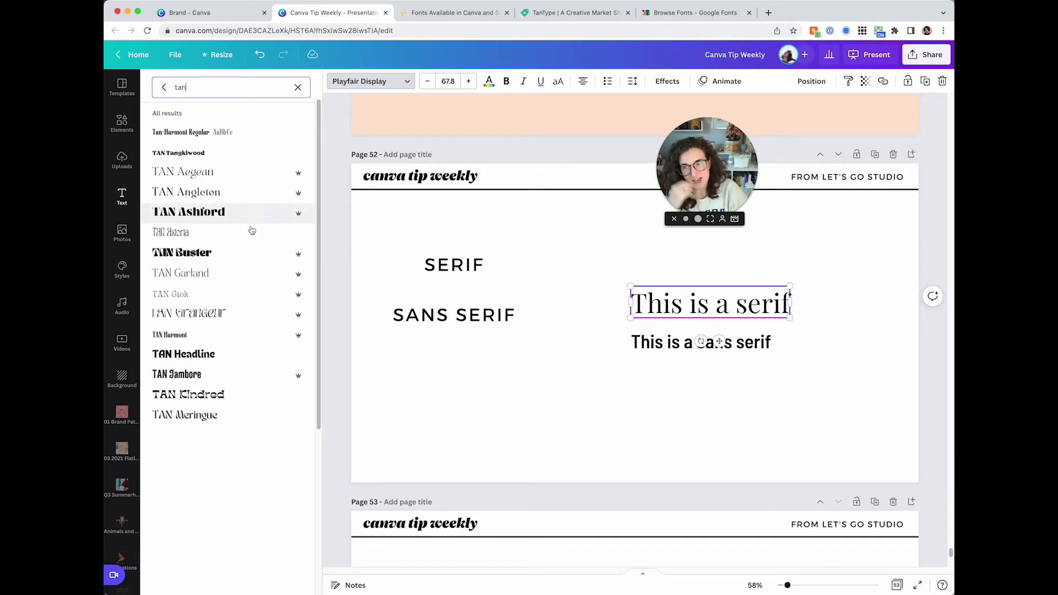
{"action": "scroll", "coordinate": [251, 231], "scroll_direction": "down", "scroll_amount": 5}
{"action": "scroll", "coordinate": [250, 320], "scroll_direction": "down", "scroll_amount": 1}
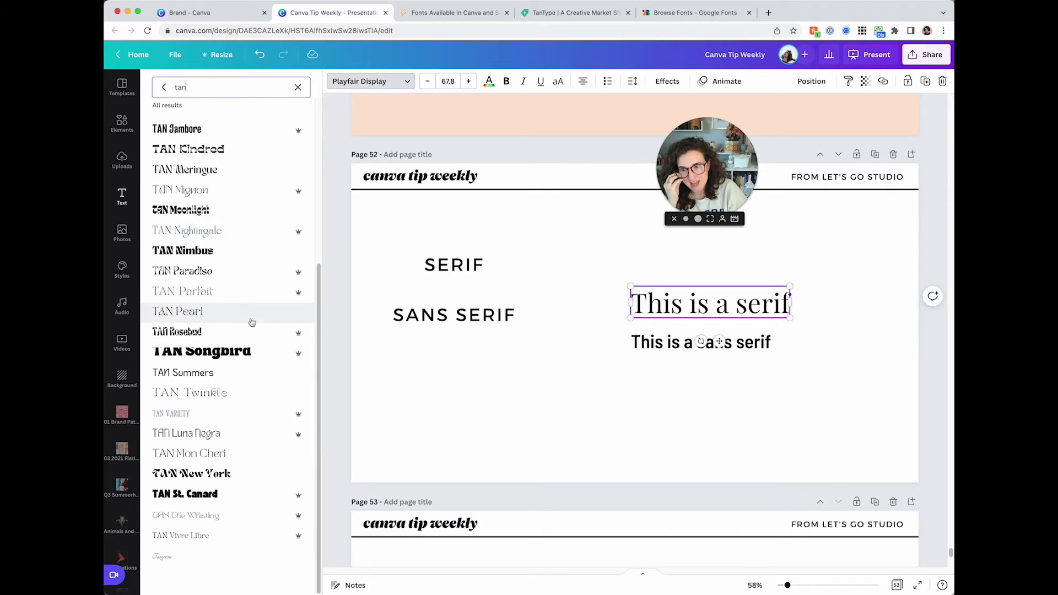
{"action": "scroll", "coordinate": [251, 322], "scroll_direction": "up", "scroll_amount": 5}
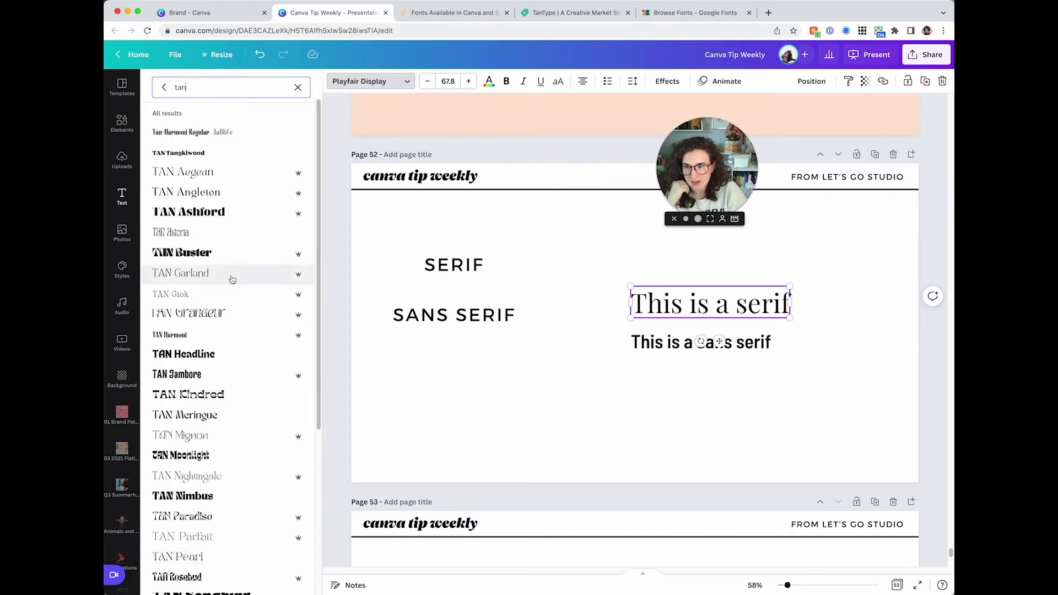
{"action": "left_click", "coordinate": [231, 292]}
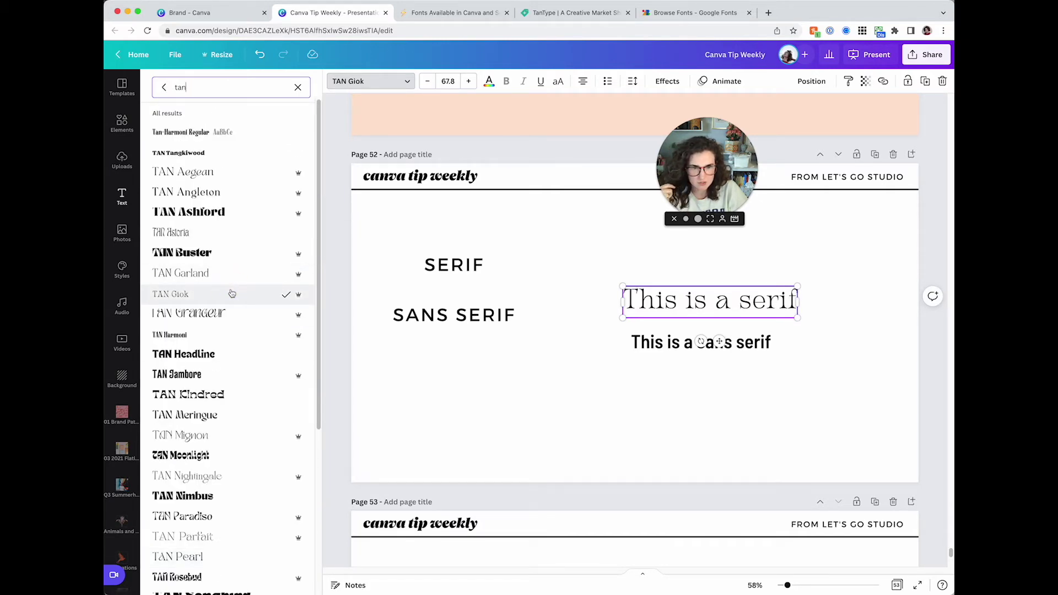
{"action": "left_click", "coordinate": [214, 176]}
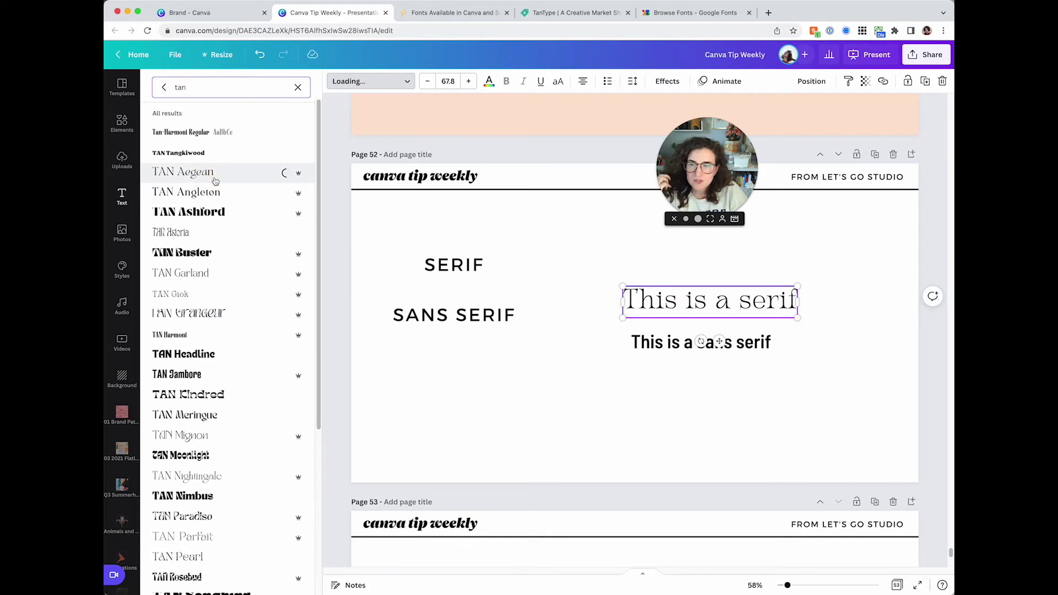
{"action": "scroll", "coordinate": [224, 445], "scroll_direction": "down", "scroll_amount": 3}
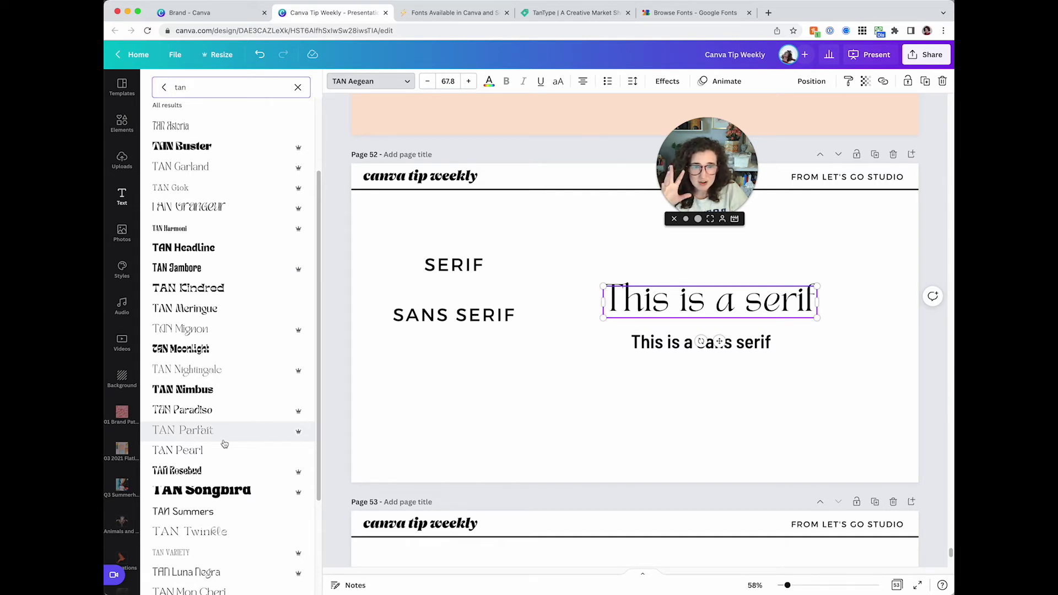
{"action": "scroll", "coordinate": [226, 422], "scroll_direction": "down", "scroll_amount": 4}
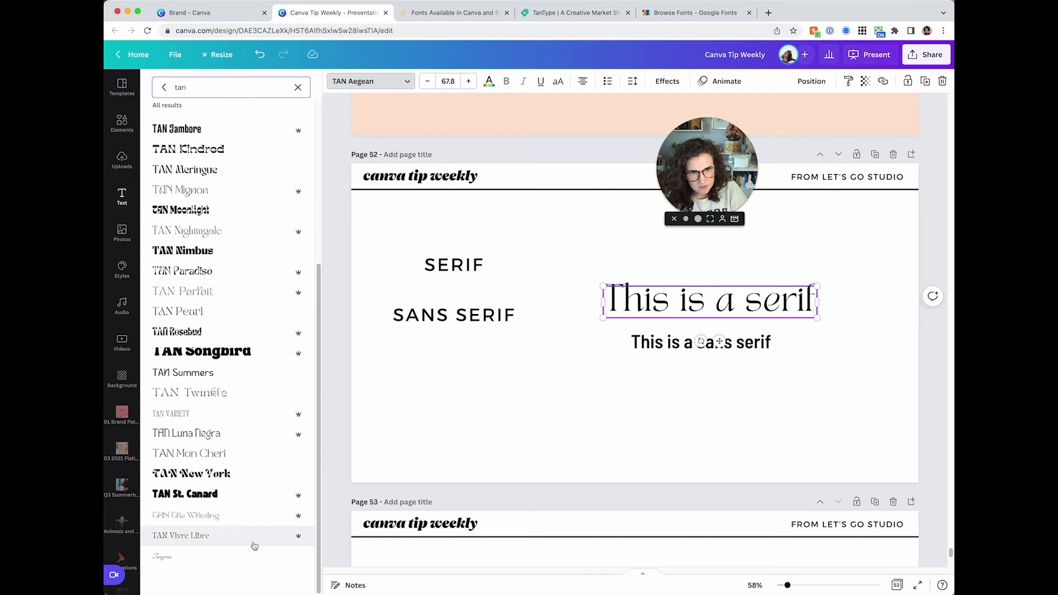
{"action": "scroll", "coordinate": [254, 545], "scroll_direction": "up", "scroll_amount": 6}
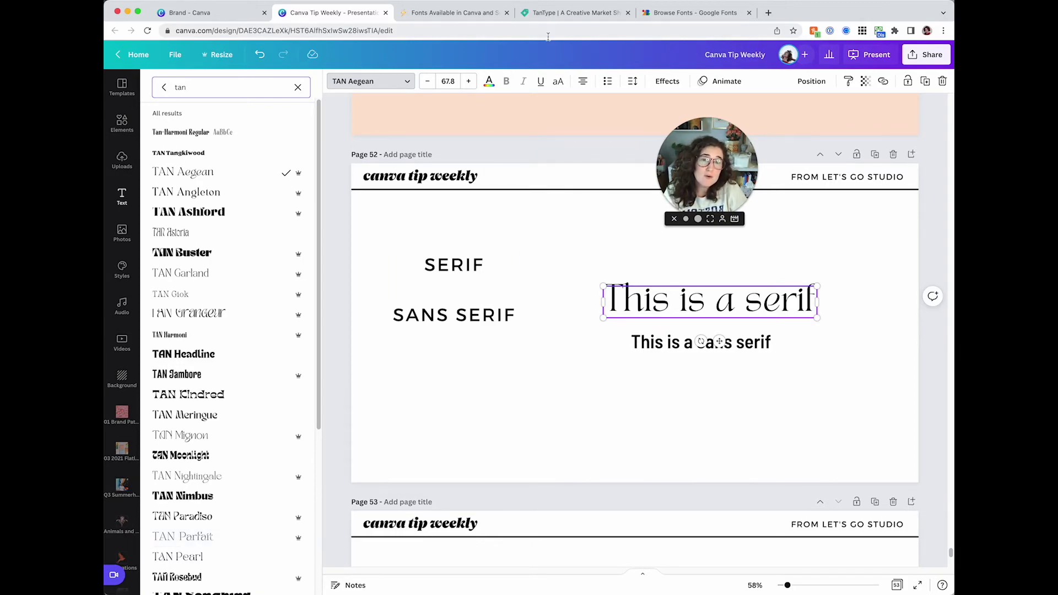
{"action": "left_click", "coordinate": [556, 13]}
Step: Scroll through TanType's Creative Market font listings, including page 2
{"action": "scroll", "coordinate": [521, 251], "scroll_direction": "up", "scroll_amount": 10}
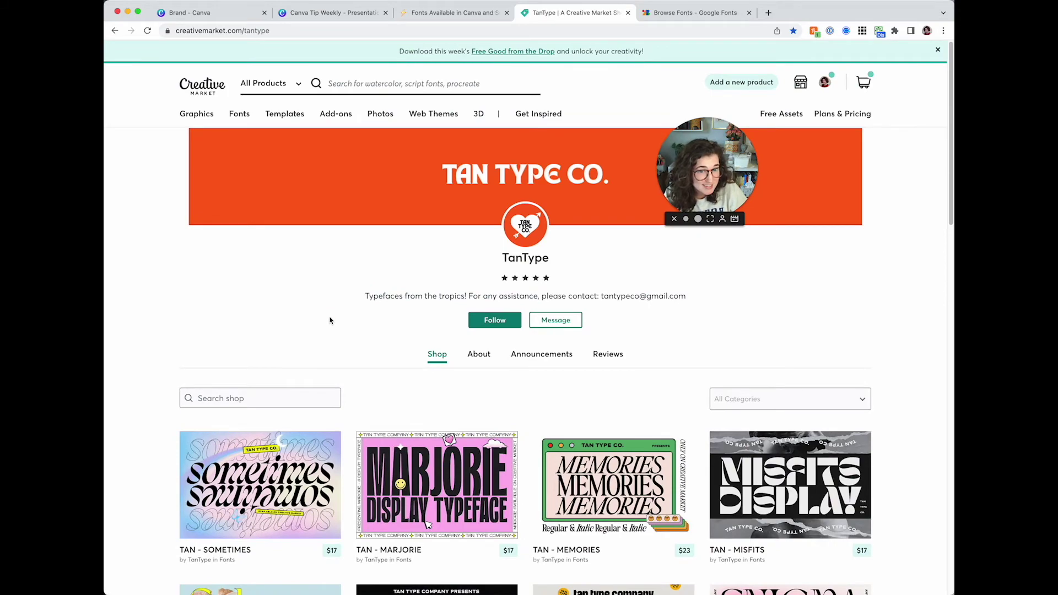
{"action": "scroll", "coordinate": [330, 318], "scroll_direction": "down", "scroll_amount": 3}
{"action": "scroll", "coordinate": [330, 316], "scroll_direction": "down", "scroll_amount": 20}
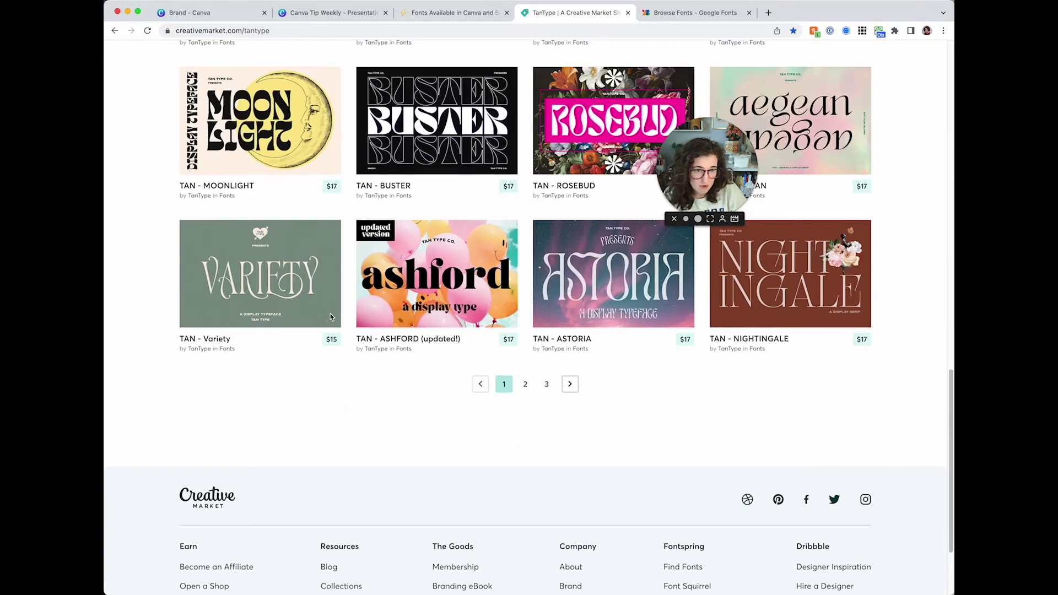
{"action": "left_click", "coordinate": [525, 384]}
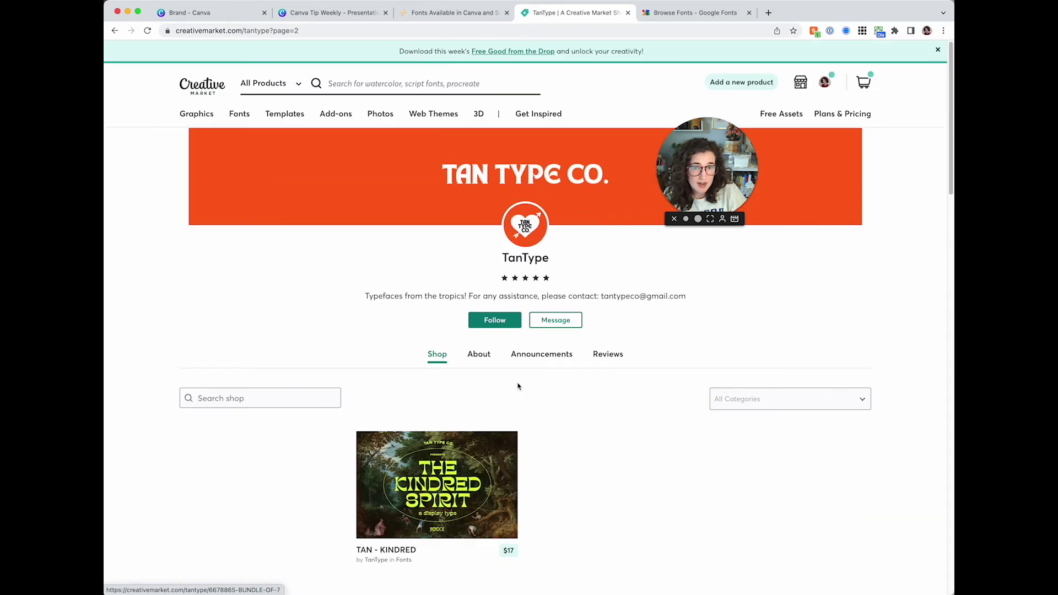
{"action": "scroll", "coordinate": [518, 386], "scroll_direction": "down", "scroll_amount": 10}
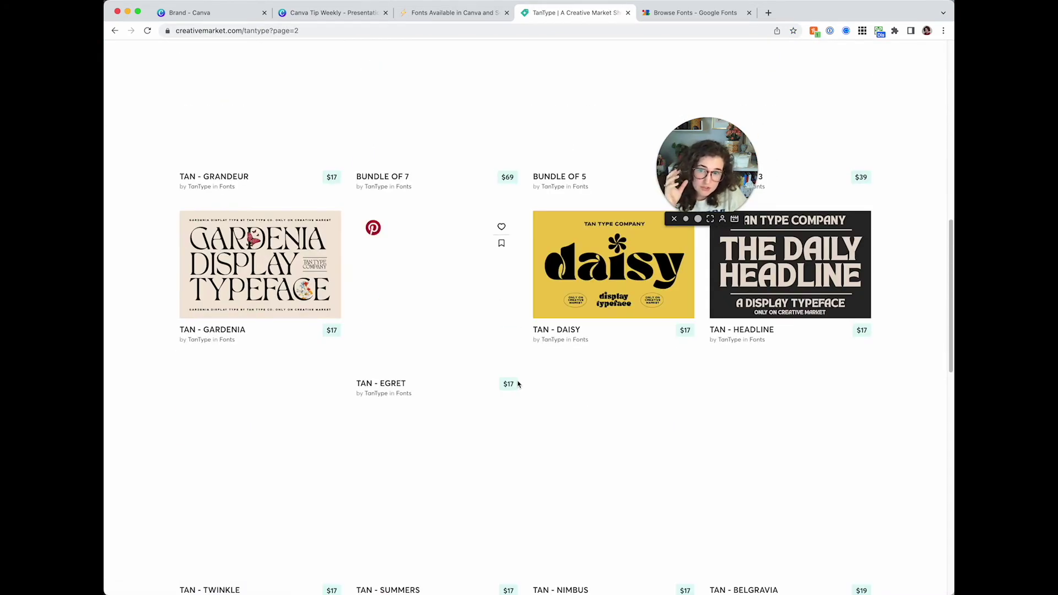
{"action": "scroll", "coordinate": [518, 384], "scroll_direction": "up", "scroll_amount": 10}
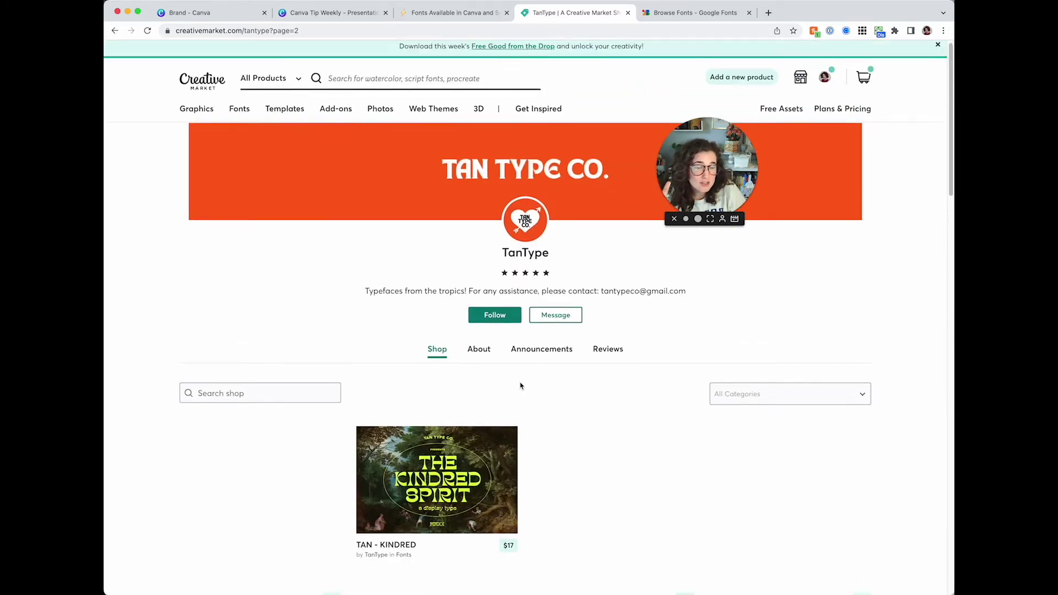
{"action": "left_click", "coordinate": [321, 21]}
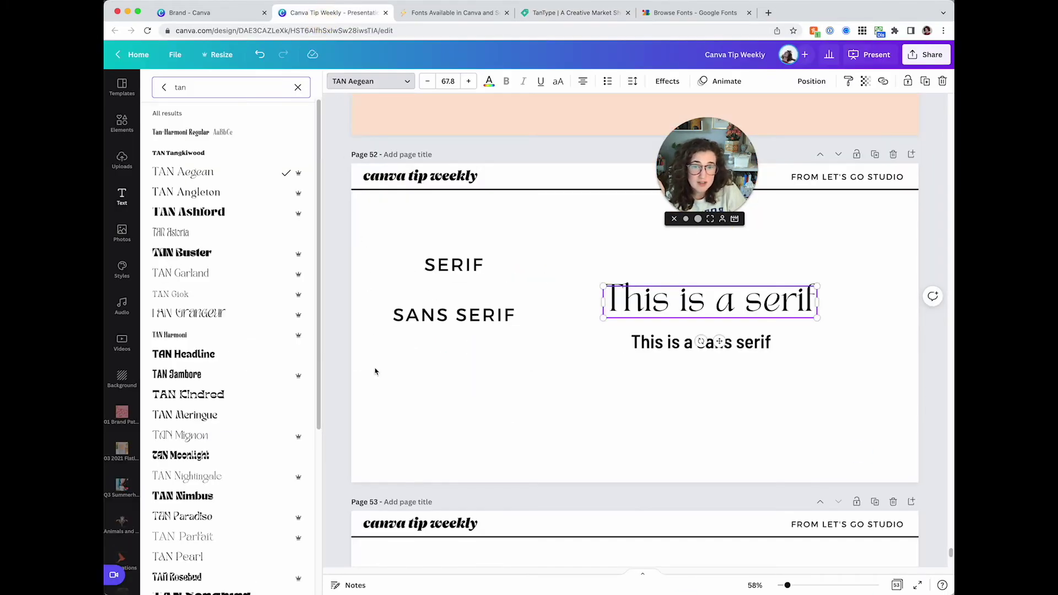
Step: Clear the 'tan' font search and apply Gliker SemiBold to the serif line
{"action": "scroll", "coordinate": [276, 369], "scroll_direction": "down", "scroll_amount": 5}
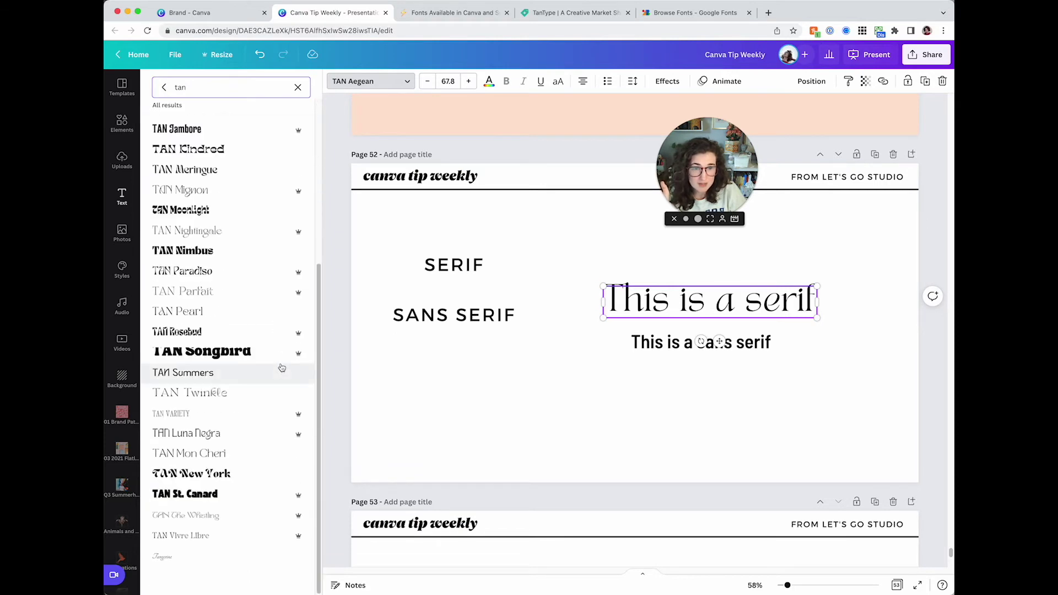
{"action": "left_click", "coordinate": [456, 420]}
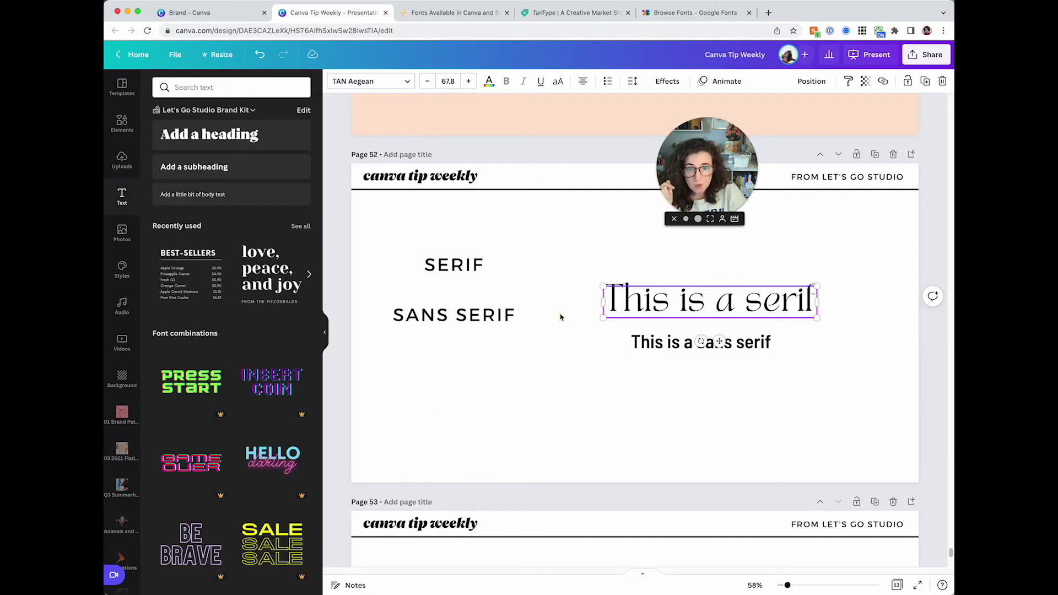
{"action": "left_click", "coordinate": [353, 81]}
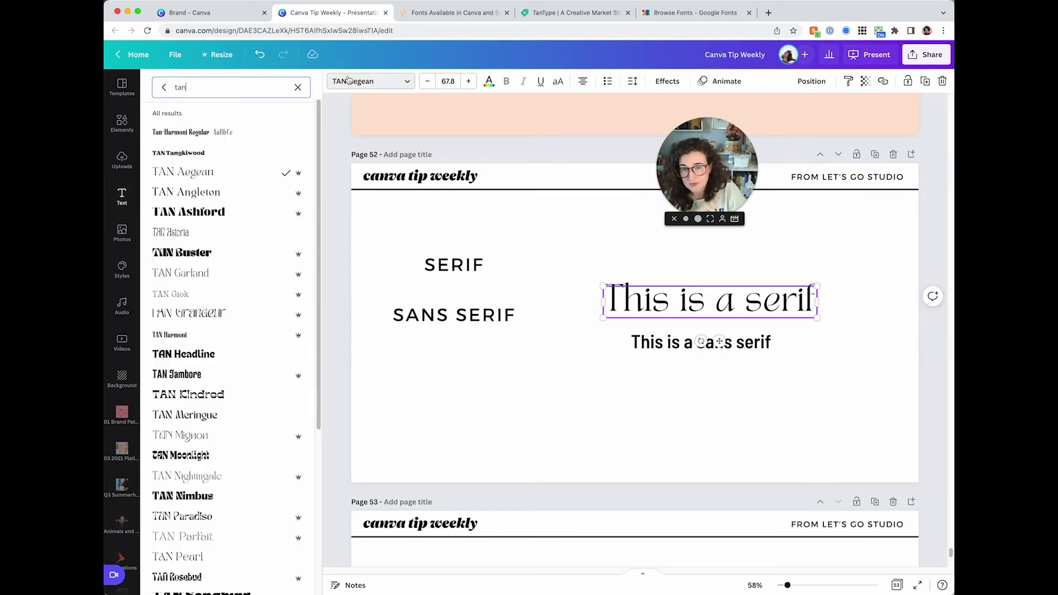
{"action": "left_click", "coordinate": [164, 88]}
{"action": "scroll", "coordinate": [262, 357], "scroll_direction": "down", "scroll_amount": 10}
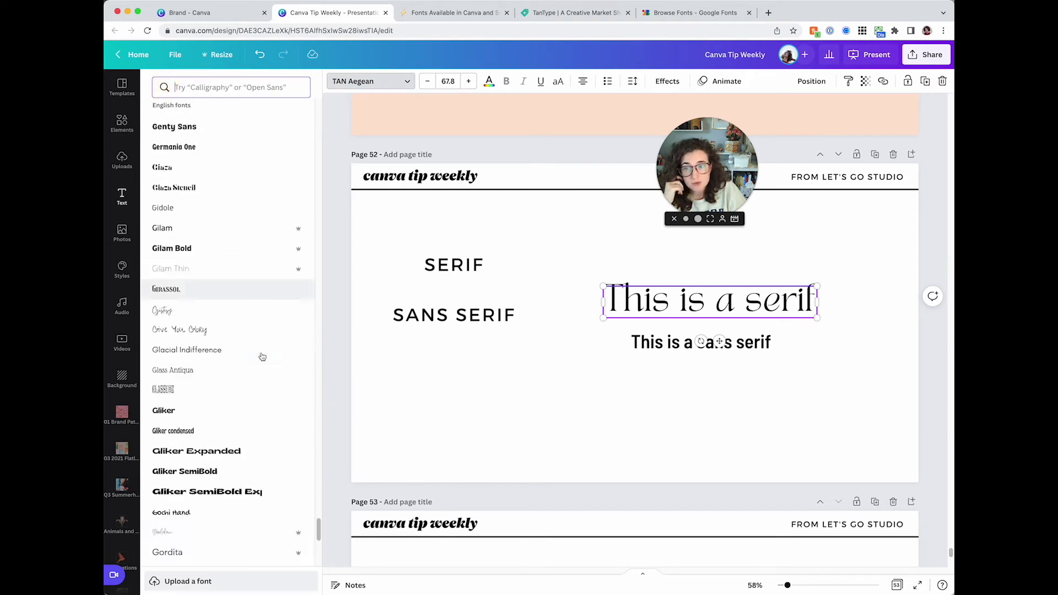
{"action": "scroll", "coordinate": [262, 357], "scroll_direction": "down", "scroll_amount": 5}
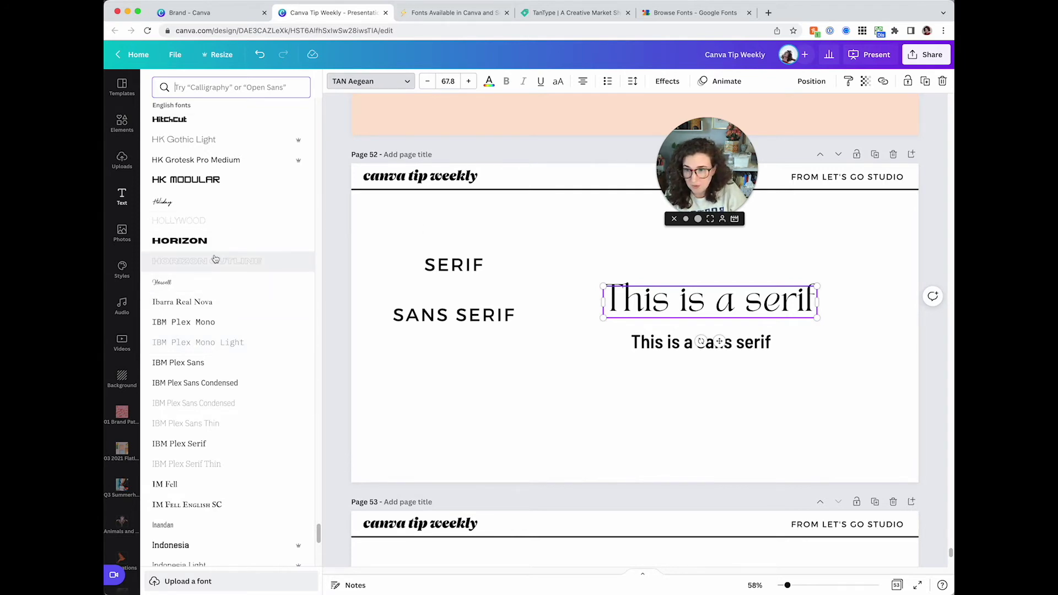
{"action": "scroll", "coordinate": [221, 278], "scroll_direction": "up", "scroll_amount": 10}
{"action": "scroll", "coordinate": [222, 316], "scroll_direction": "up", "scroll_amount": 5}
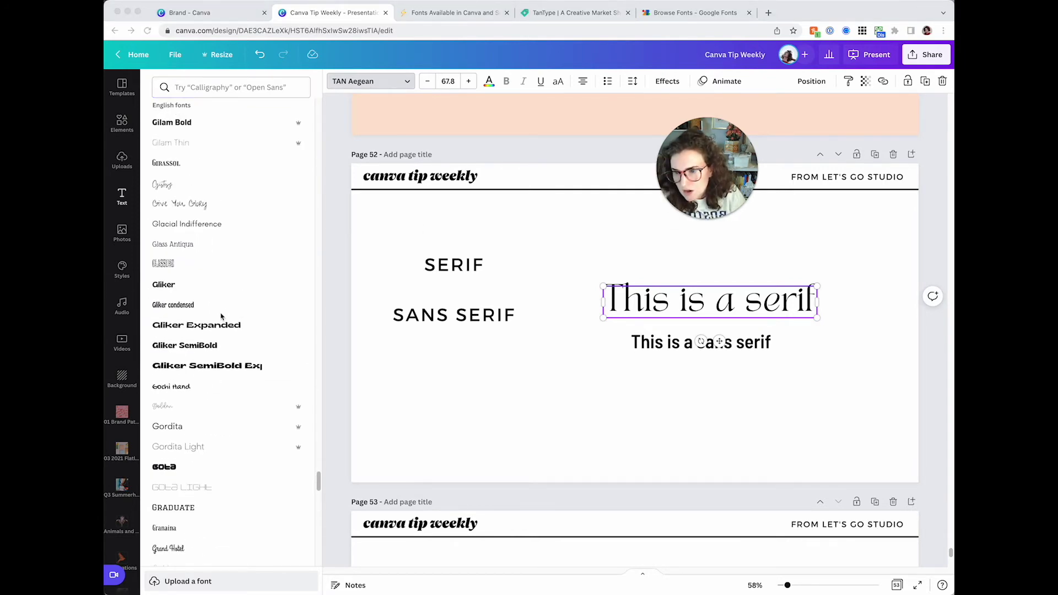
{"action": "left_click", "coordinate": [211, 346]}
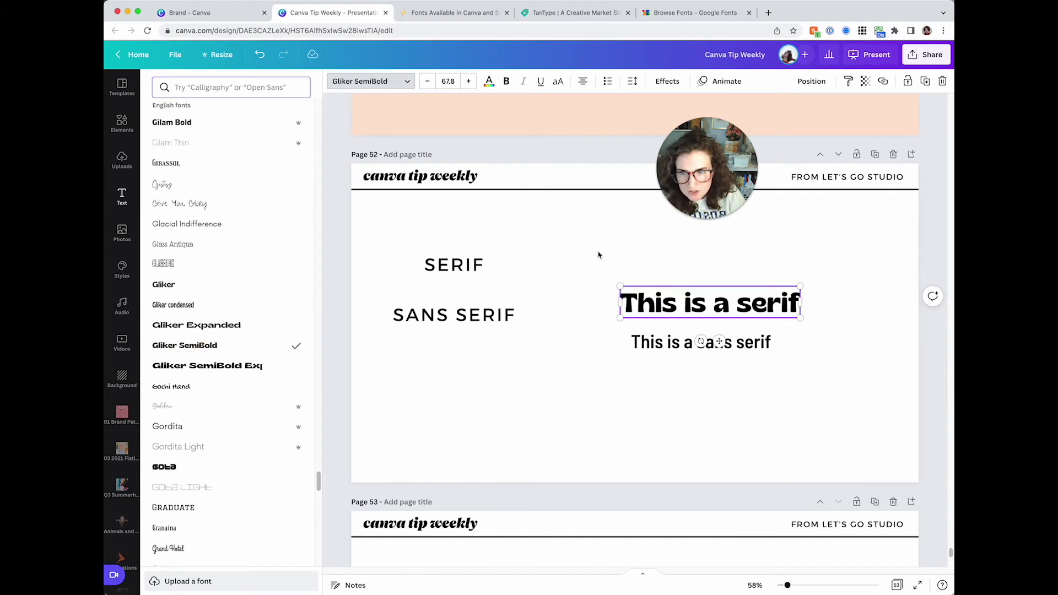
{"action": "key", "text": "Escape"}
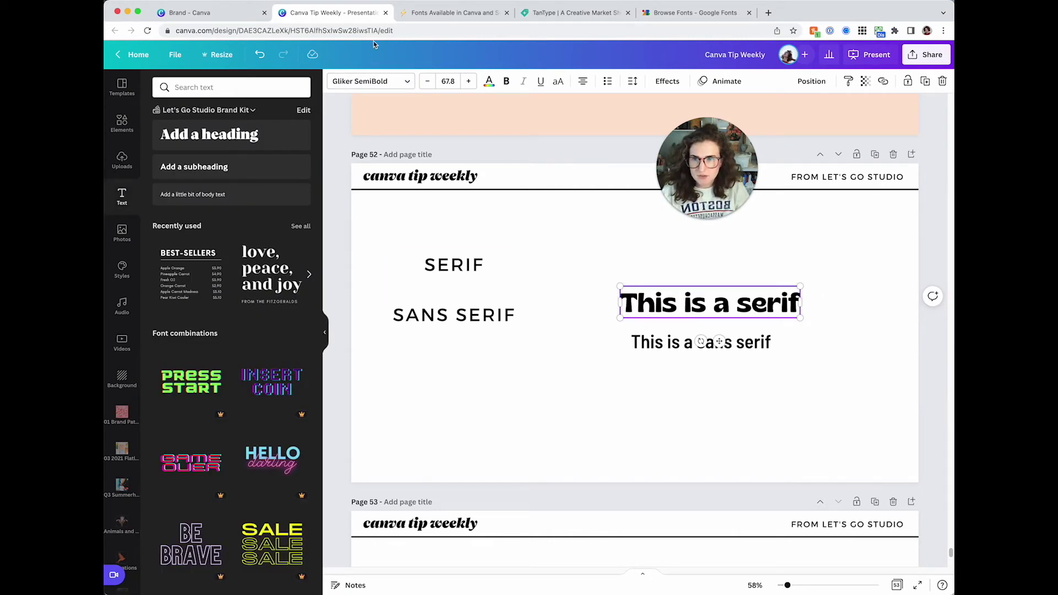
{"action": "left_click", "coordinate": [423, 13]}
Step: Load the Squarespace site config and search the Miscellaneous font family for 'gliker'
{"action": "scroll", "coordinate": [353, 165], "scroll_direction": "up", "scroll_amount": 5}
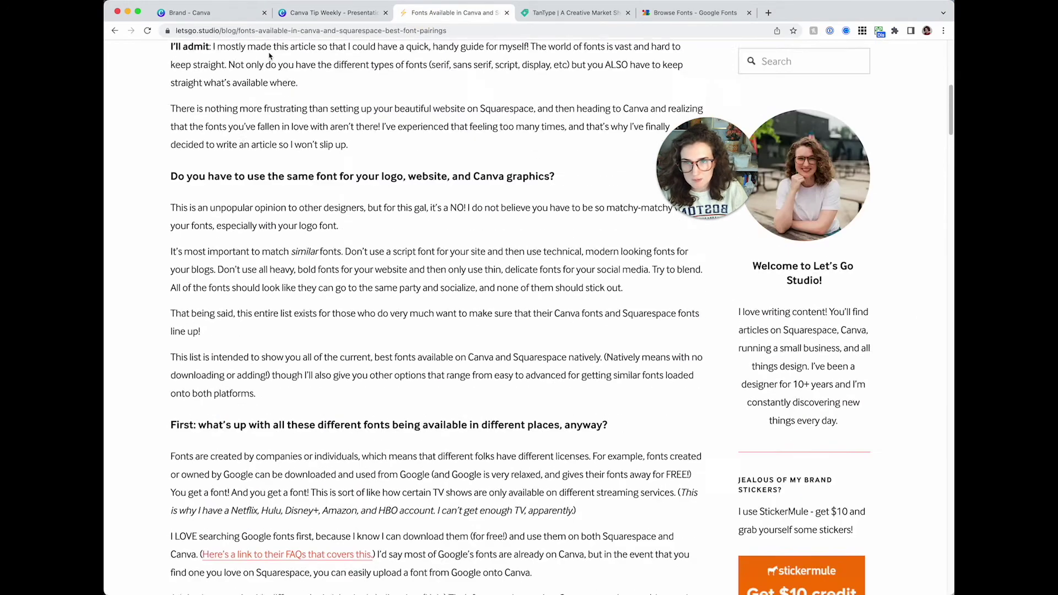
{"action": "left_click", "coordinate": [281, 31]}
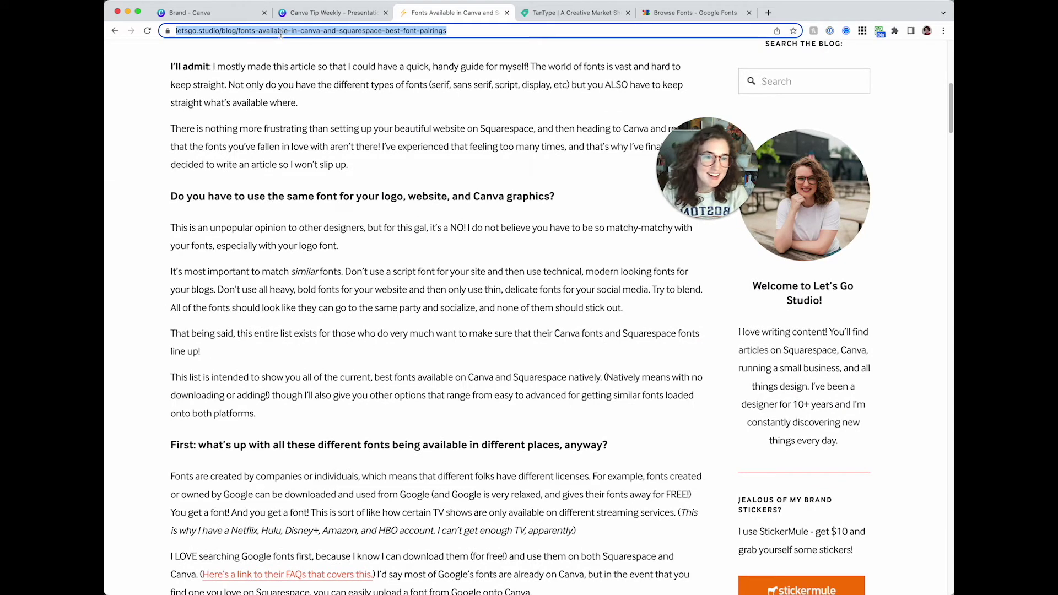
{"action": "type", "text": "olivia"}
{"action": "key", "text": "Return"}
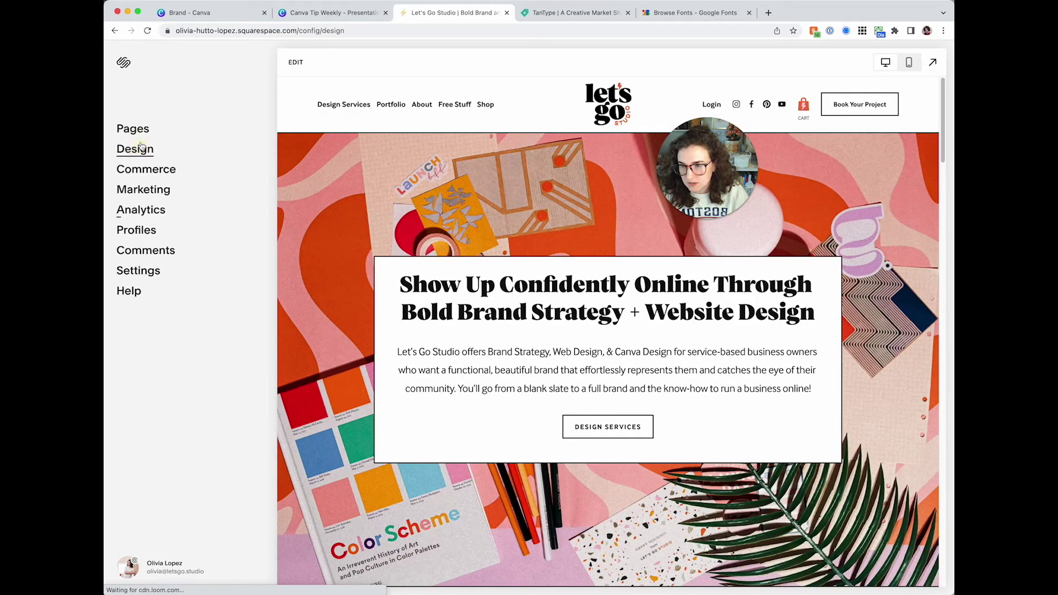
{"action": "left_click", "coordinate": [139, 149]}
{"action": "left_click", "coordinate": [140, 132]}
{"action": "left_click", "coordinate": [821, 145]}
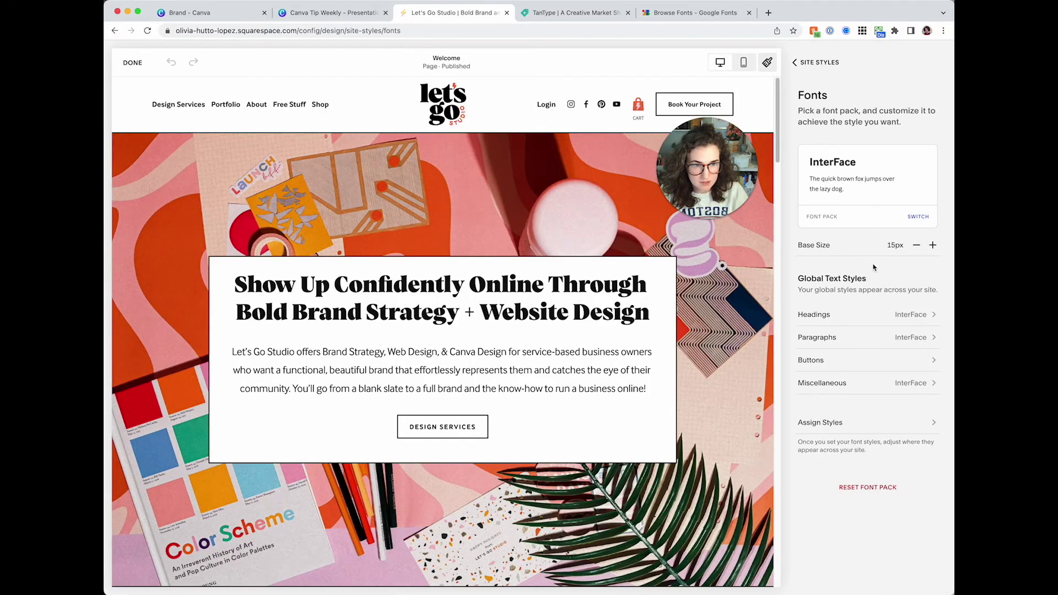
{"action": "left_click", "coordinate": [845, 383]}
{"action": "left_click", "coordinate": [854, 173]}
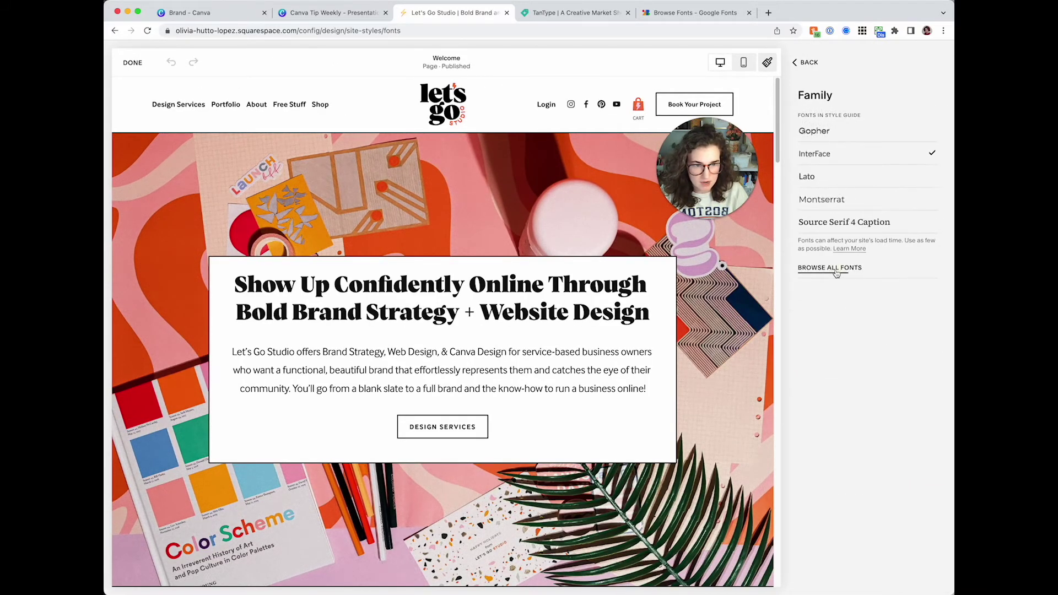
{"action": "left_click", "coordinate": [829, 114]}
{"action": "type", "text": "gliker"}
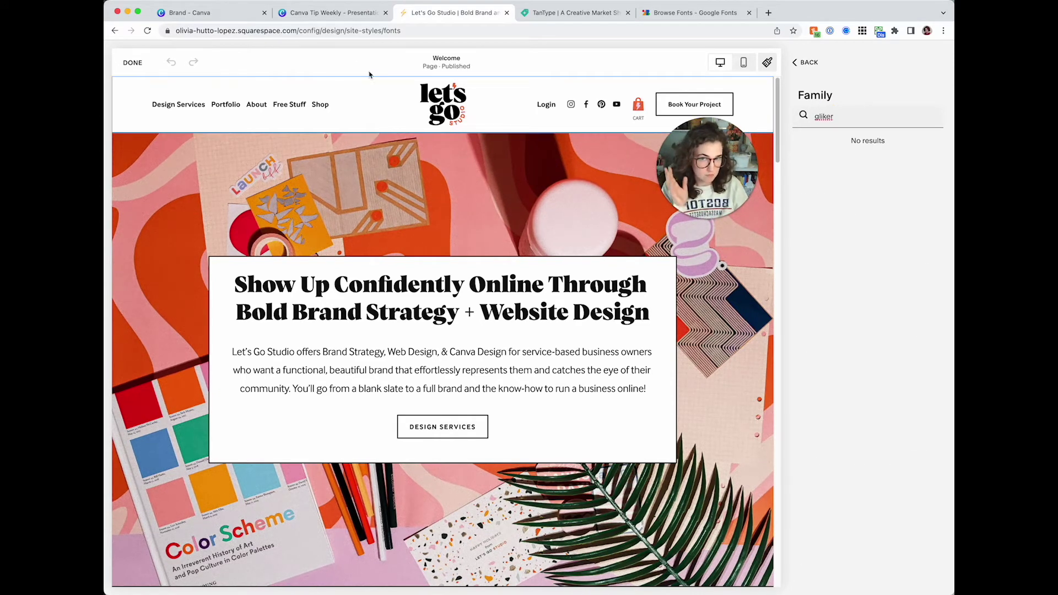
Step: Preview the Canva page unselected, then exit the Squarespace font style editor
{"action": "left_click", "coordinate": [343, 18]}
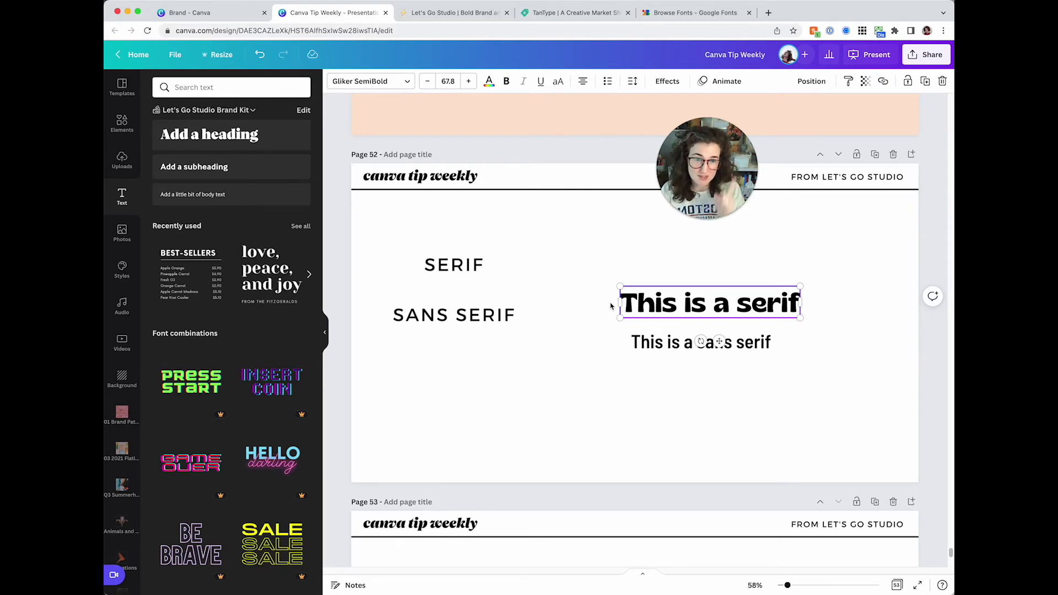
{"action": "left_click", "coordinate": [557, 267]}
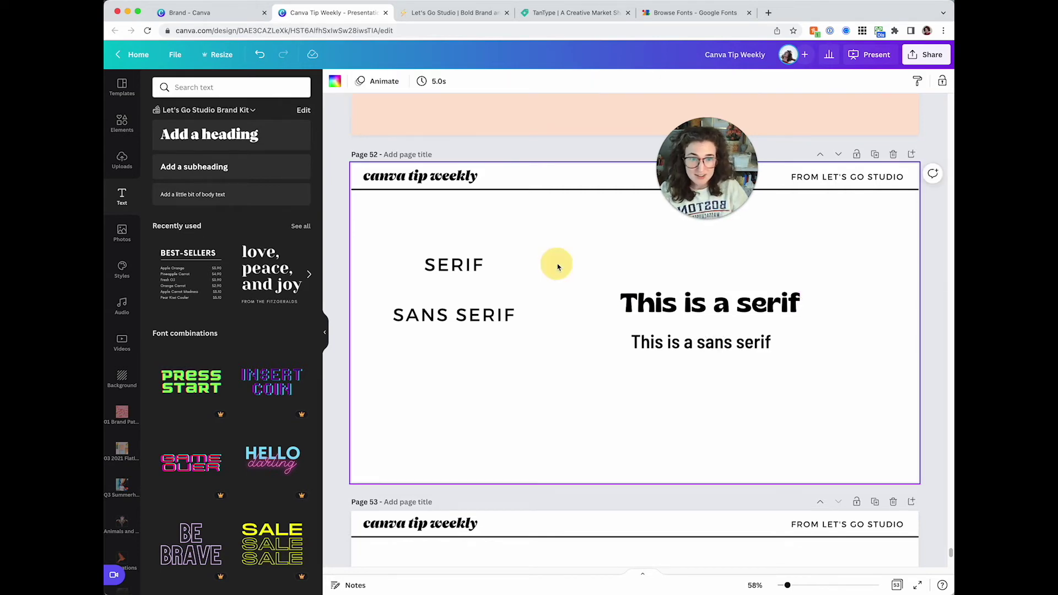
{"action": "left_click", "coordinate": [439, 16]}
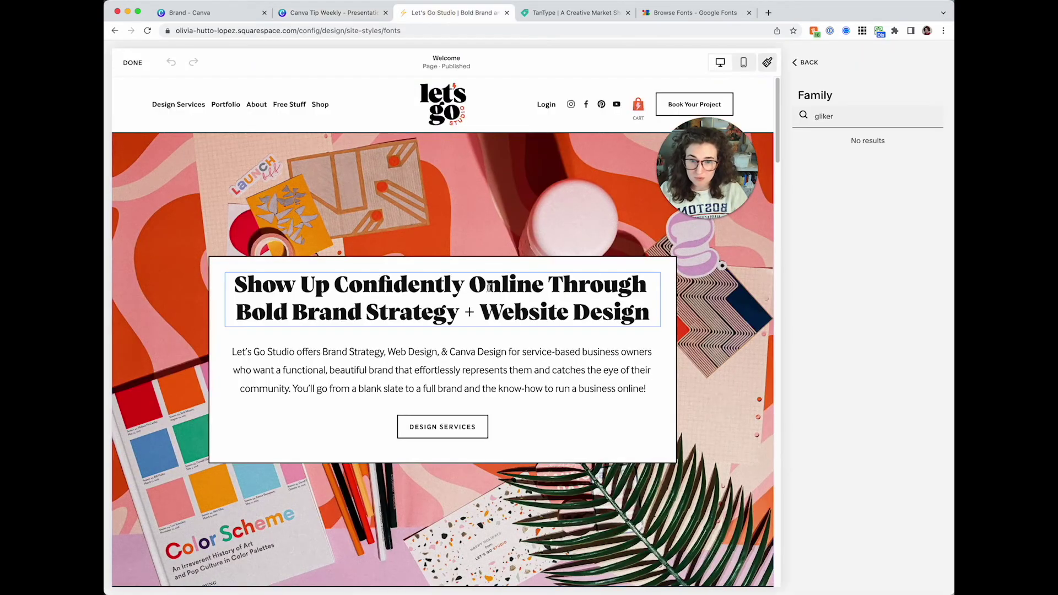
{"action": "scroll", "coordinate": [761, 88], "scroll_direction": "down", "scroll_amount": 8}
{"action": "left_click", "coordinate": [804, 63]}
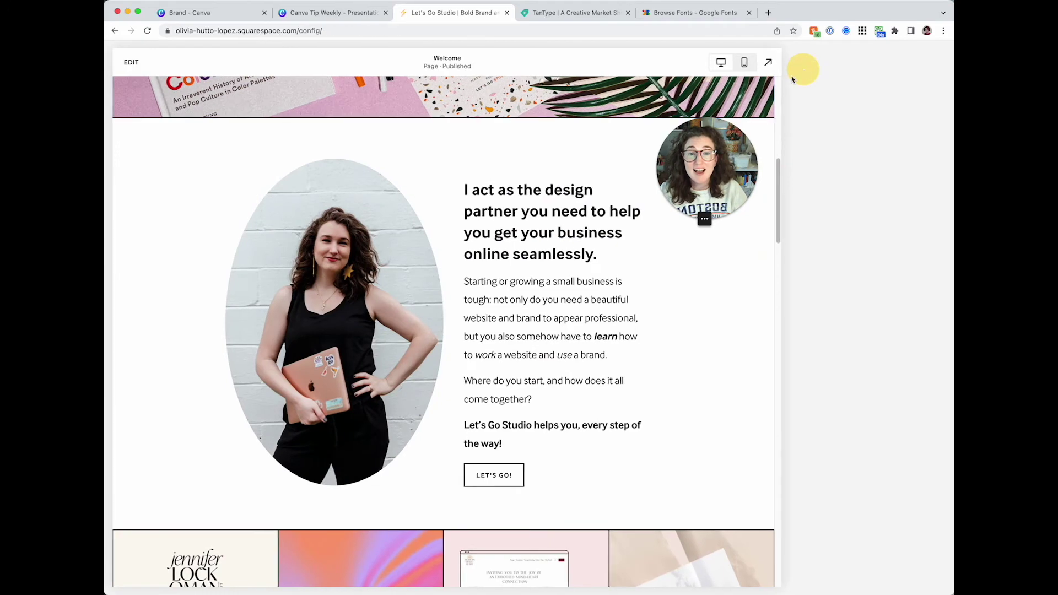
Step: Undo the Gliker SemiBold change so the serif line returns to its thin serif font
{"action": "left_click", "coordinate": [215, 12]}
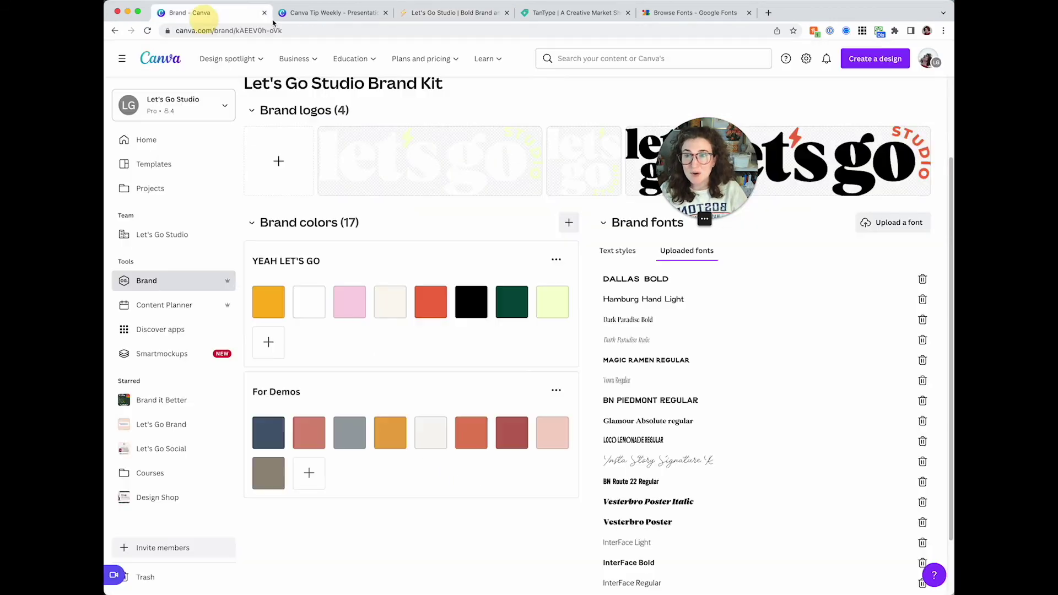
{"action": "left_click", "coordinate": [333, 13]}
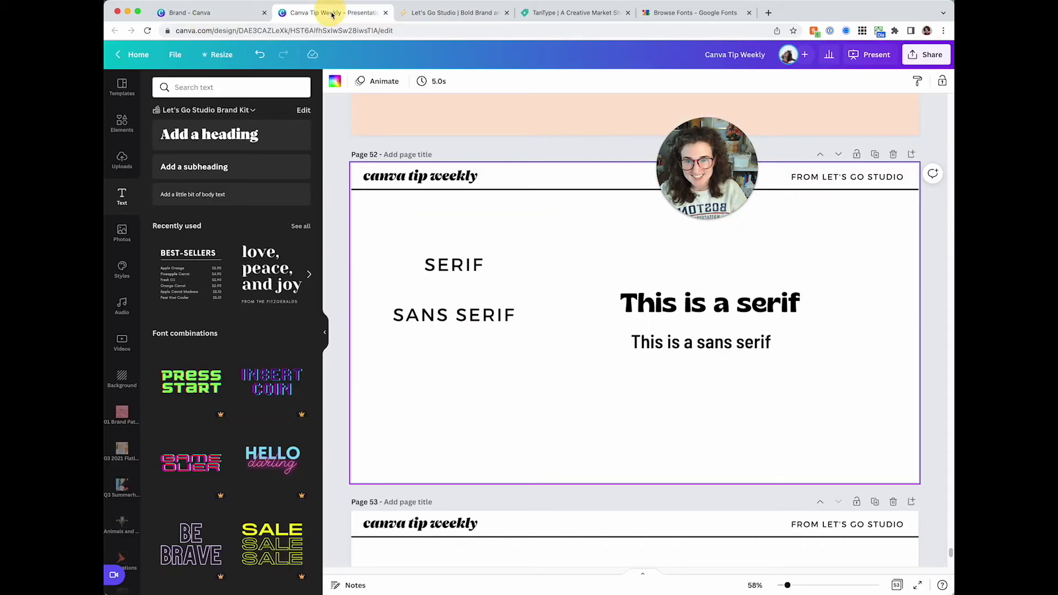
{"action": "left_click", "coordinate": [675, 311]}
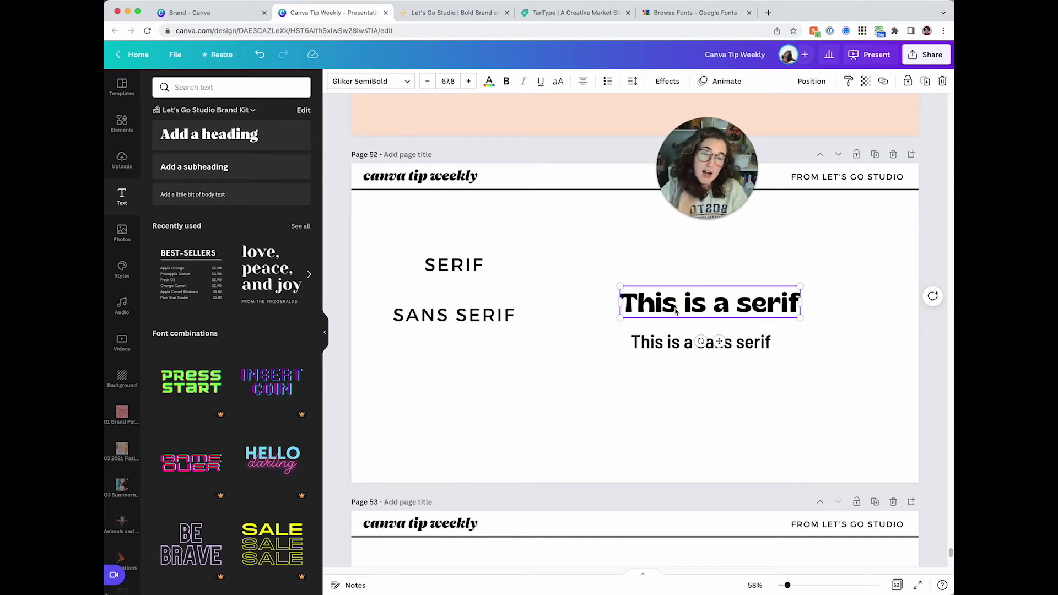
{"action": "left_click", "coordinate": [604, 270]}
{"action": "key", "text": "super+z"}
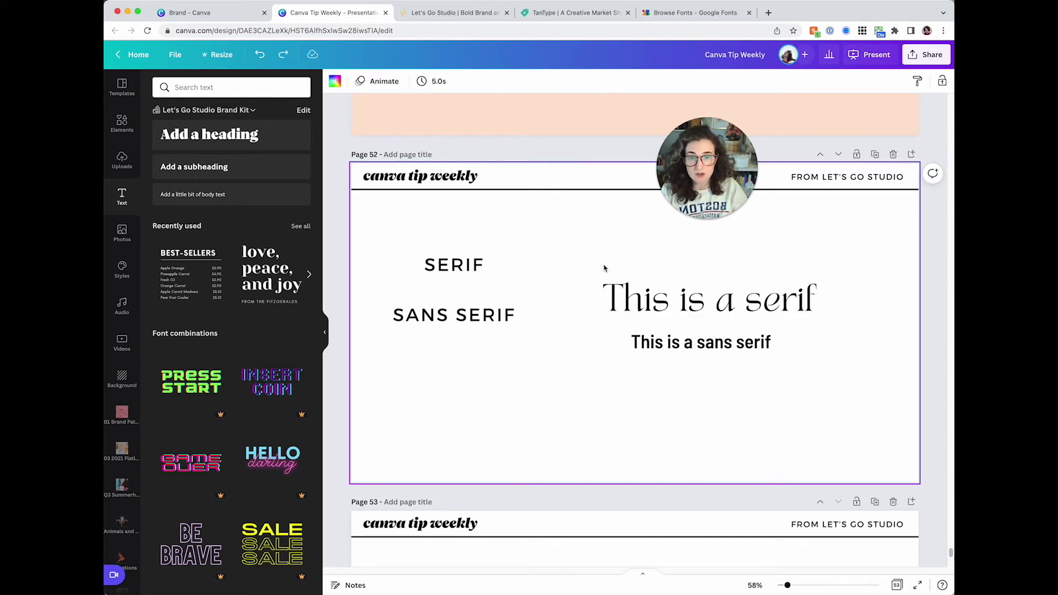
{"action": "left_click", "coordinate": [202, 14]}
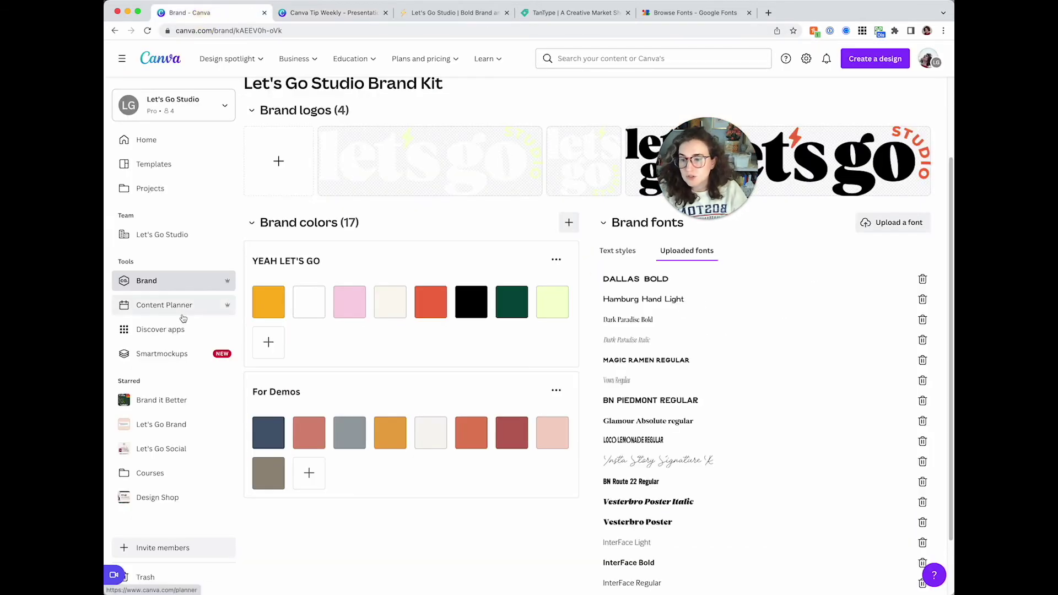
Step: Open the Let's Go Studio Canva Style Guide from the Let's Go Brand folder and scroll it
{"action": "left_click", "coordinate": [166, 424]}
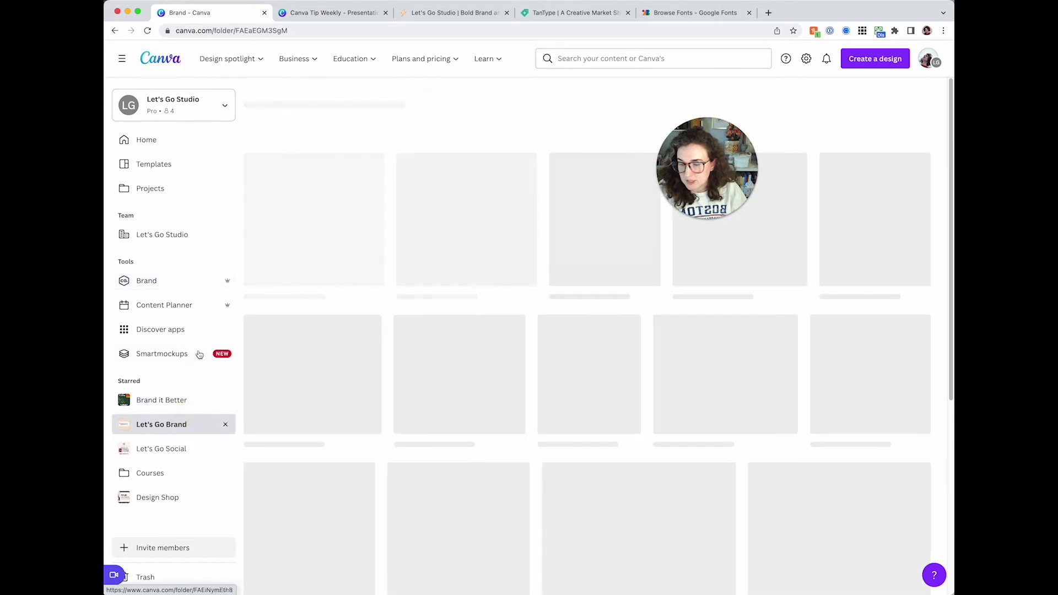
{"action": "scroll", "coordinate": [317, 386], "scroll_direction": "down", "scroll_amount": 1}
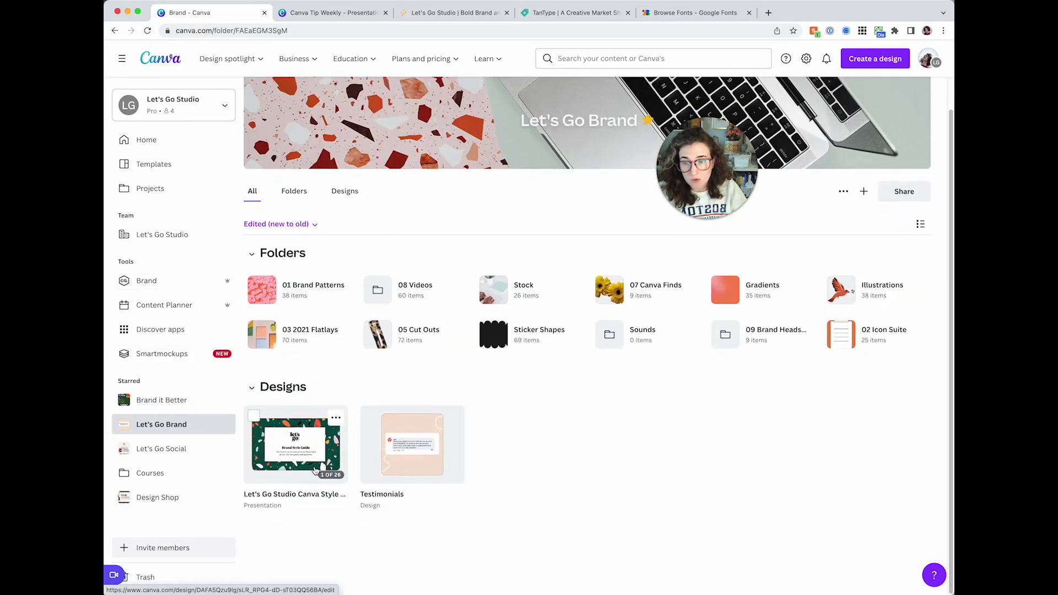
{"action": "left_click", "coordinate": [316, 469]}
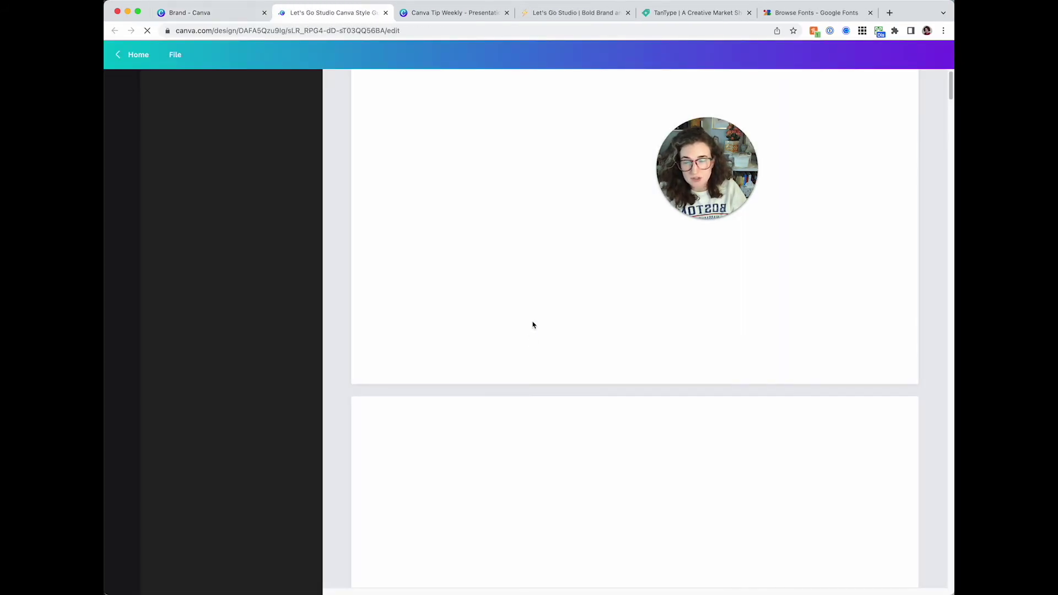
{"action": "scroll", "coordinate": [533, 325], "scroll_direction": "down", "scroll_amount": 20}
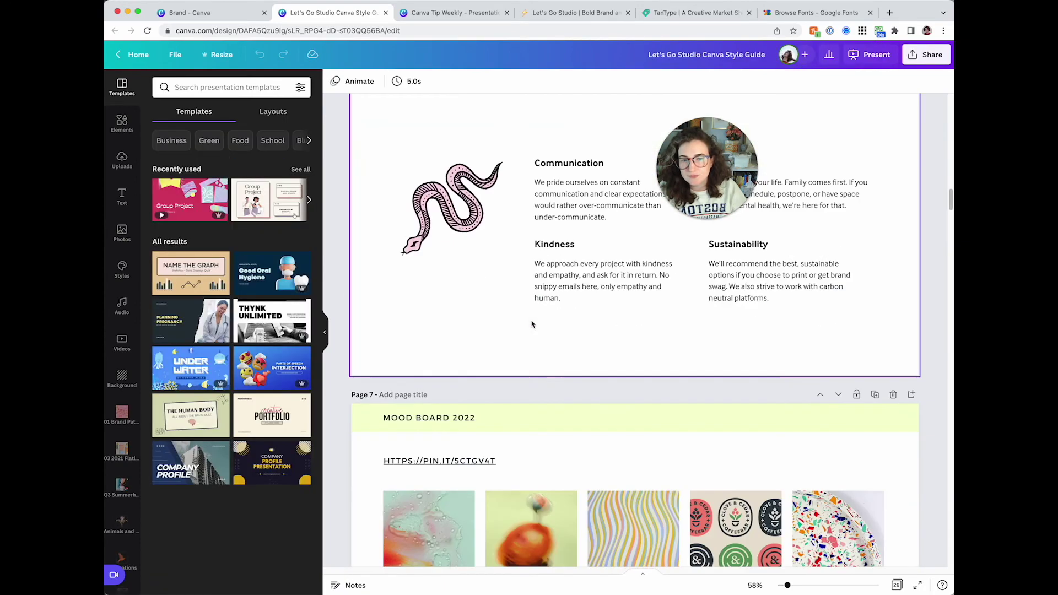
{"action": "scroll", "coordinate": [532, 325], "scroll_direction": "down", "scroll_amount": 20}
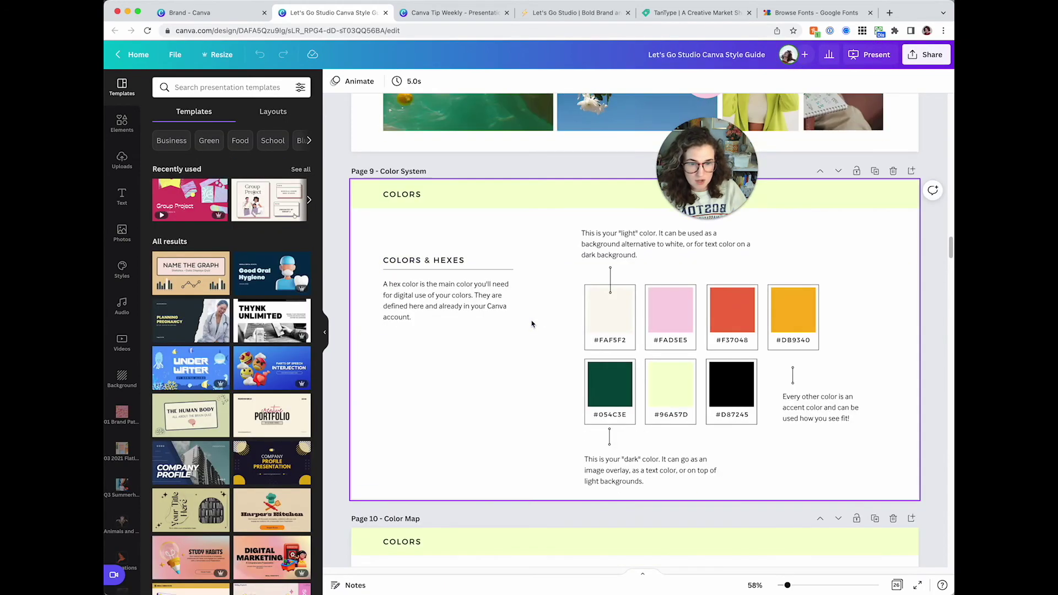
{"action": "scroll", "coordinate": [532, 323], "scroll_direction": "down", "scroll_amount": 20}
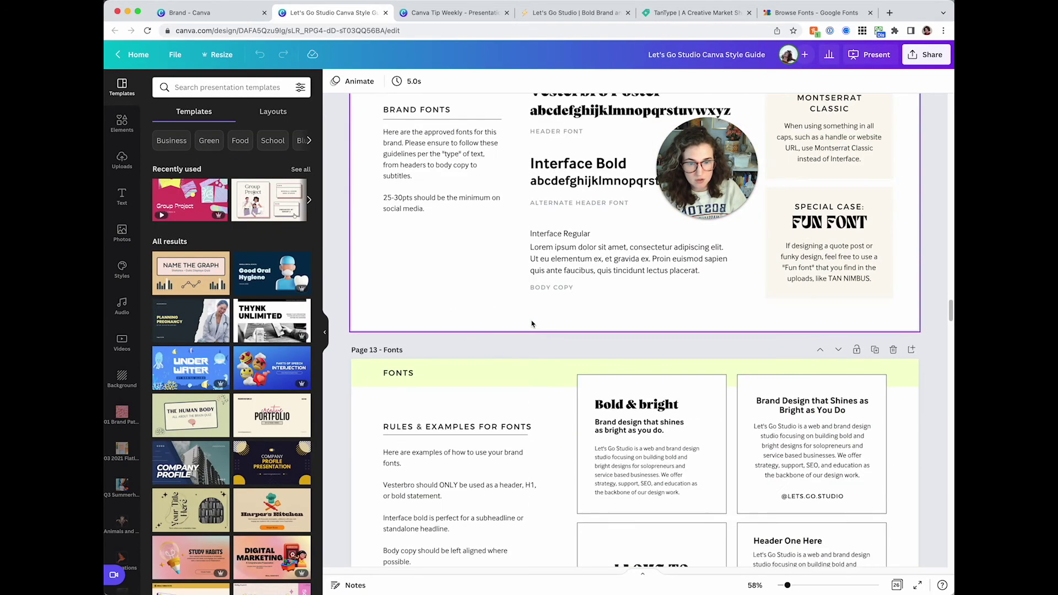
{"action": "scroll", "coordinate": [532, 324], "scroll_direction": "up", "scroll_amount": 3}
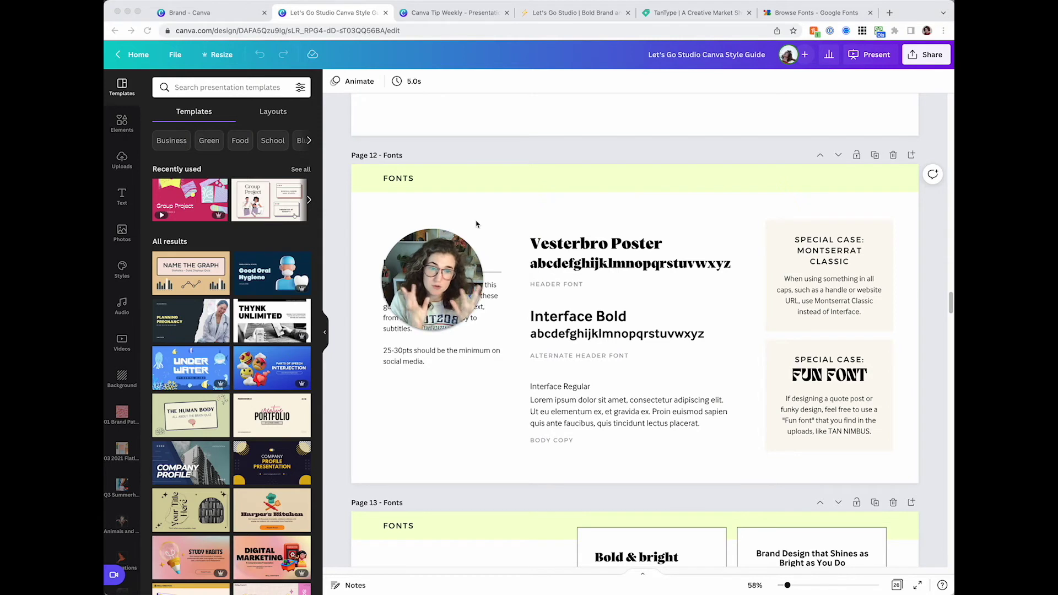
Step: Look through the style guide's font pages, then bring up Canva Tip Weekly page 52
{"action": "left_click_drag", "start_coordinate": [438, 262], "coordinate": [720, 284]}
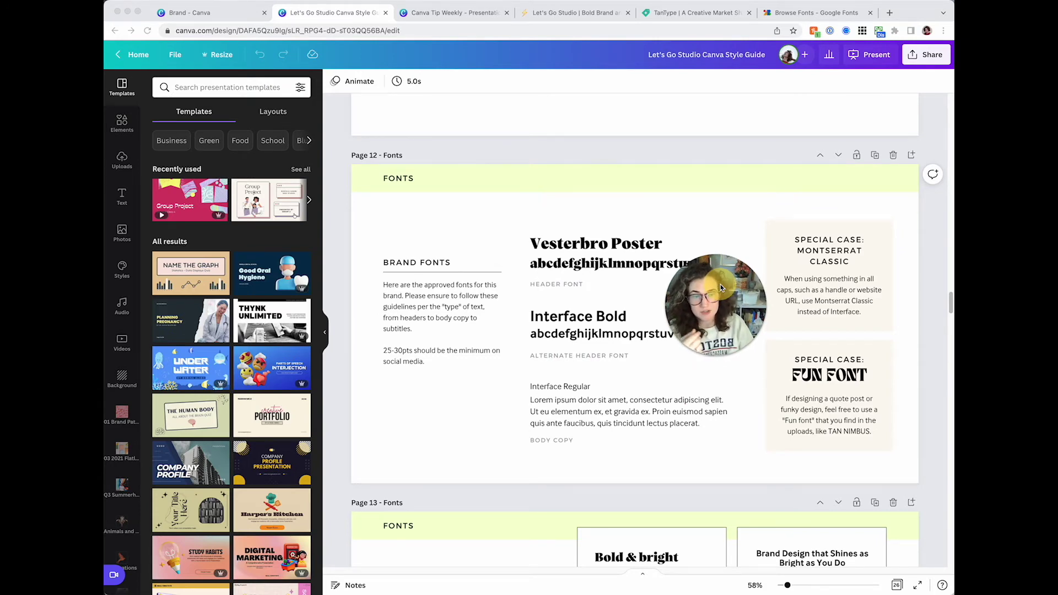
{"action": "left_click_drag", "start_coordinate": [720, 284], "coordinate": [517, 407]}
{"action": "scroll", "coordinate": [561, 318], "scroll_direction": "down", "scroll_amount": 3}
{"action": "scroll", "coordinate": [561, 319], "scroll_direction": "down", "scroll_amount": 3}
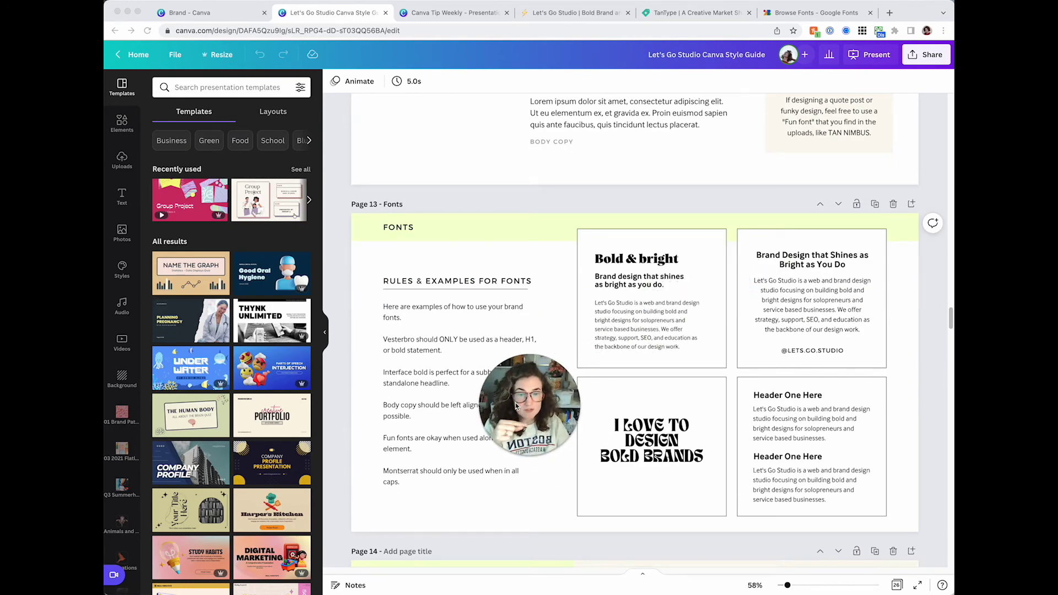
{"action": "left_click_drag", "start_coordinate": [514, 403], "coordinate": [608, 178]}
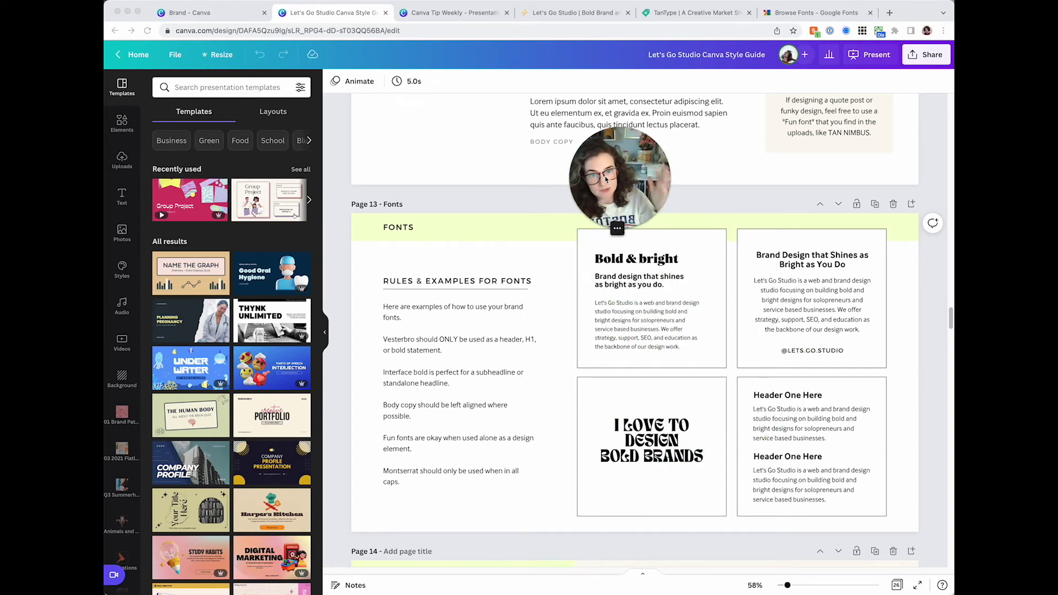
{"action": "scroll", "coordinate": [513, 284], "scroll_direction": "down", "scroll_amount": 15}
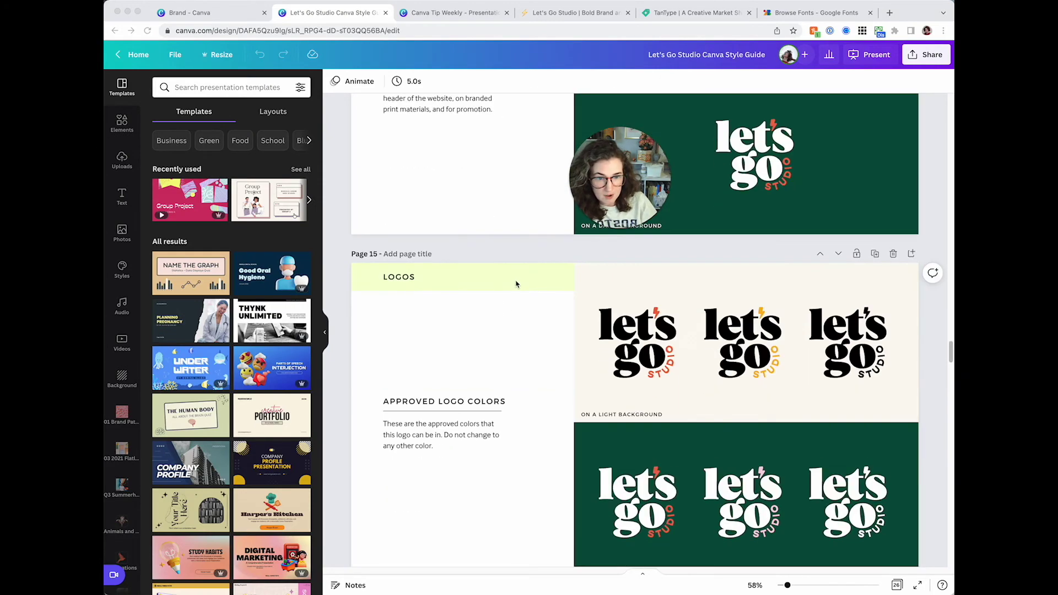
{"action": "scroll", "coordinate": [517, 286], "scroll_direction": "down", "scroll_amount": 20}
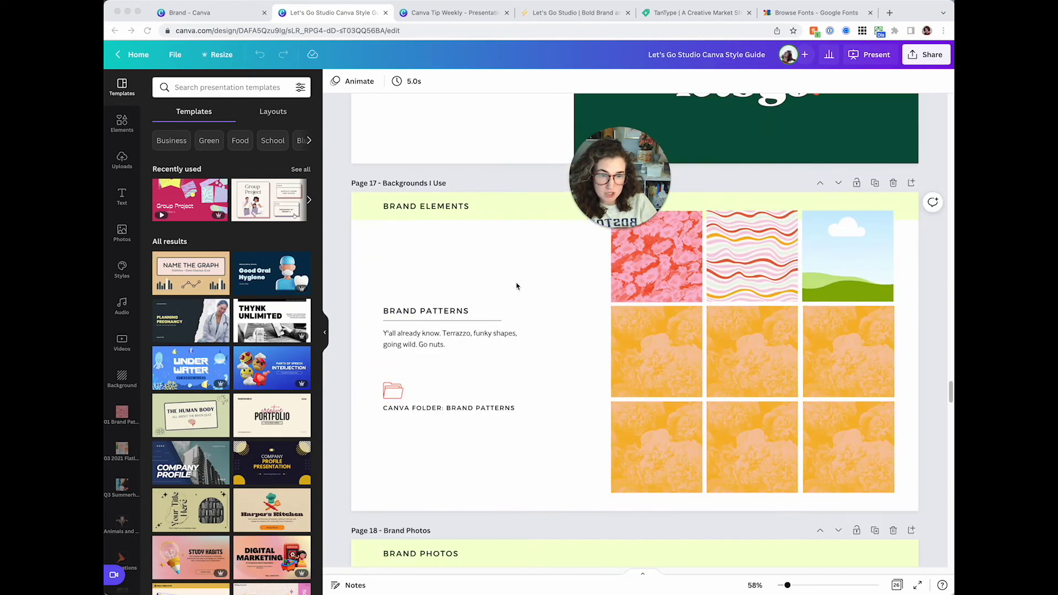
{"action": "scroll", "coordinate": [516, 286], "scroll_direction": "up", "scroll_amount": 20}
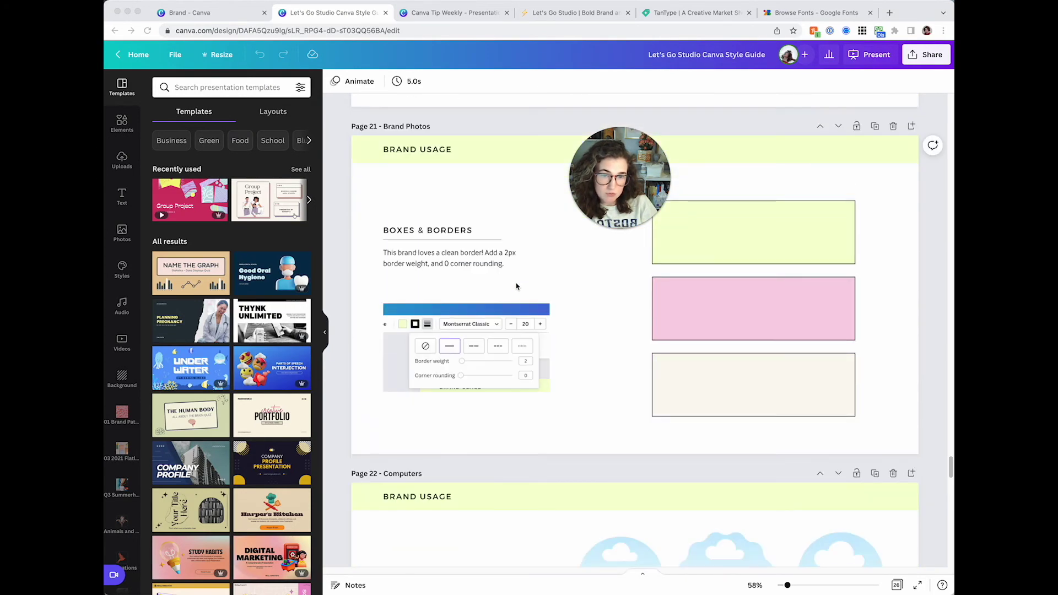
{"action": "scroll", "coordinate": [512, 279], "scroll_direction": "up", "scroll_amount": 5}
{"action": "left_click", "coordinate": [452, 13]}
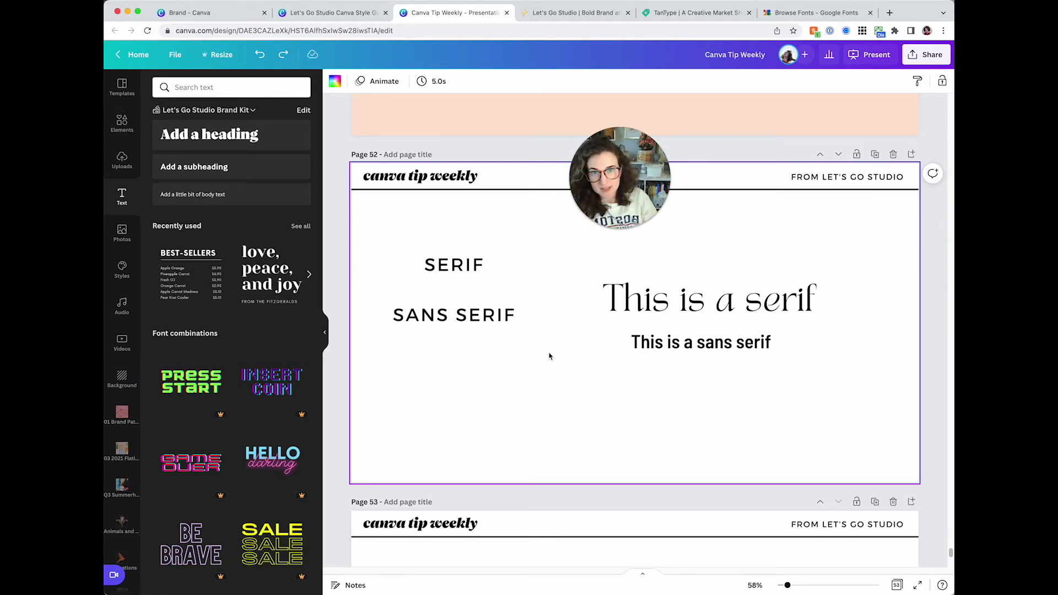
{"action": "left_click", "coordinate": [671, 13]}
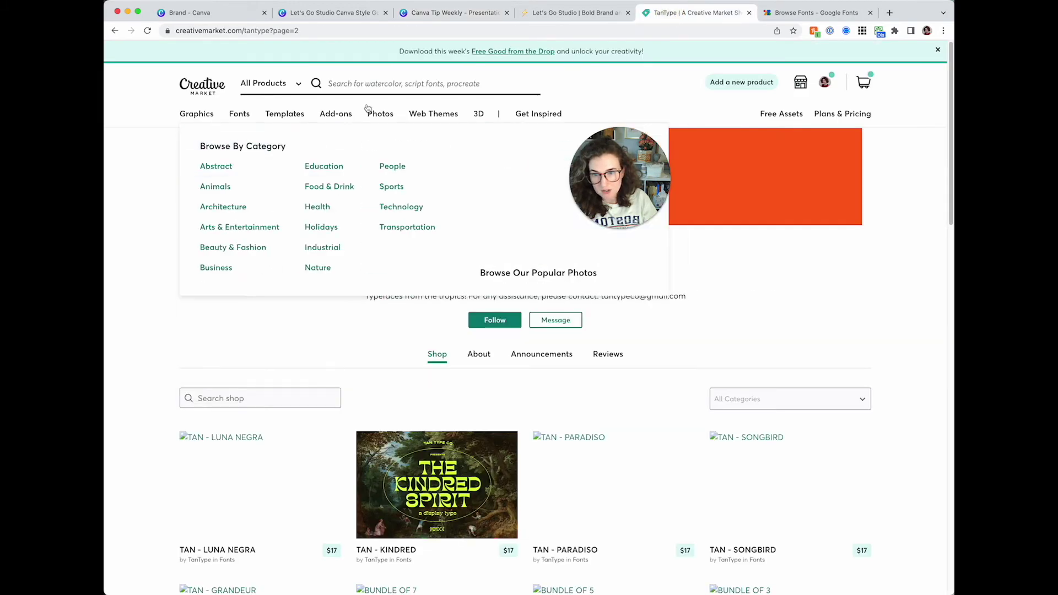
Step: Search Creative Market for 'glamour' and review the Glamour Absolute font's product images
{"action": "left_click", "coordinate": [369, 84]}
{"action": "type", "text": "glamour"}
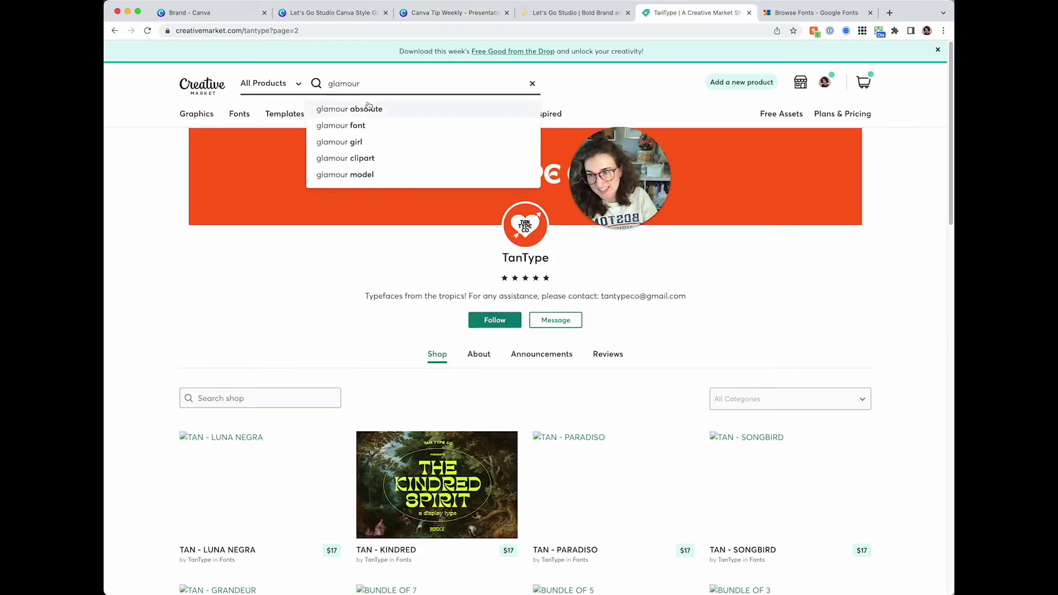
{"action": "key", "text": "Return"}
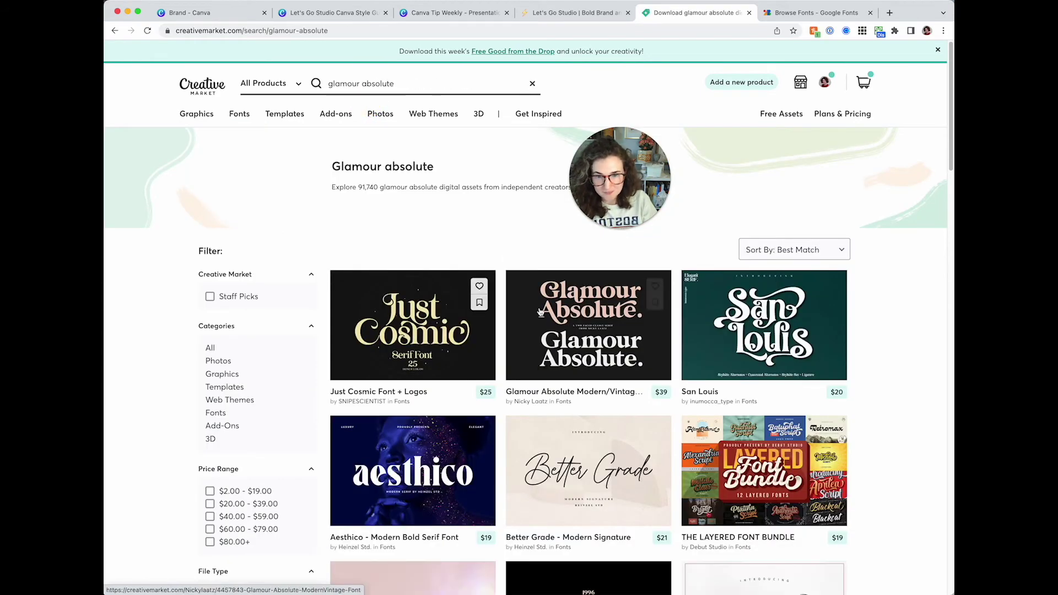
{"action": "left_click_drag", "start_coordinate": [618, 197], "coordinate": [853, 200]}
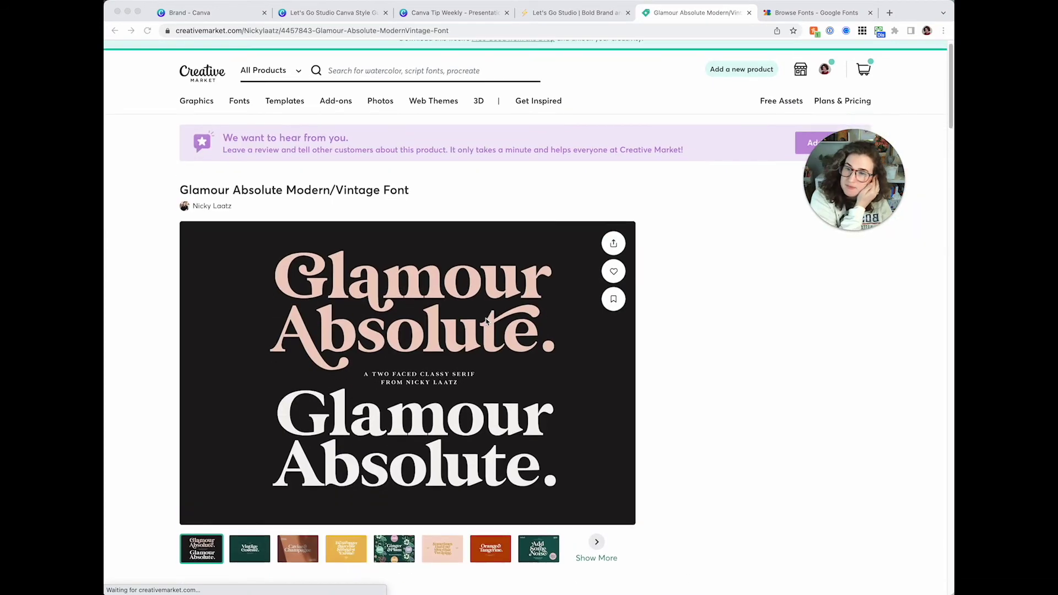
{"action": "scroll", "coordinate": [337, 392], "scroll_direction": "down", "scroll_amount": 3}
{"action": "scroll", "coordinate": [337, 392], "scroll_direction": "down", "scroll_amount": 4}
{"action": "scroll", "coordinate": [337, 386], "scroll_direction": "up", "scroll_amount": 6}
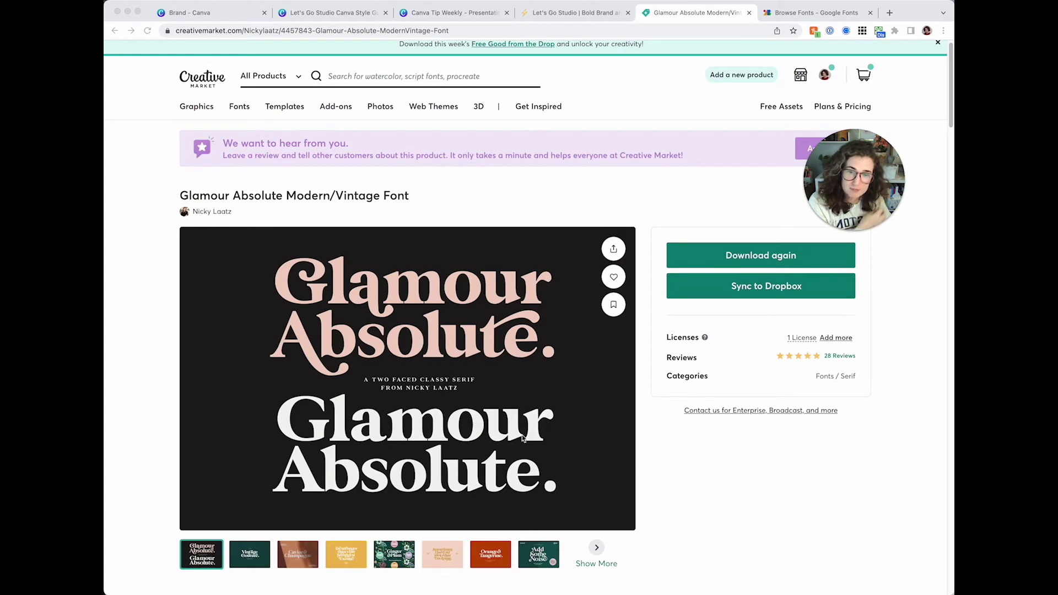
{"action": "left_click_drag", "start_coordinate": [846, 172], "coordinate": [617, 302]}
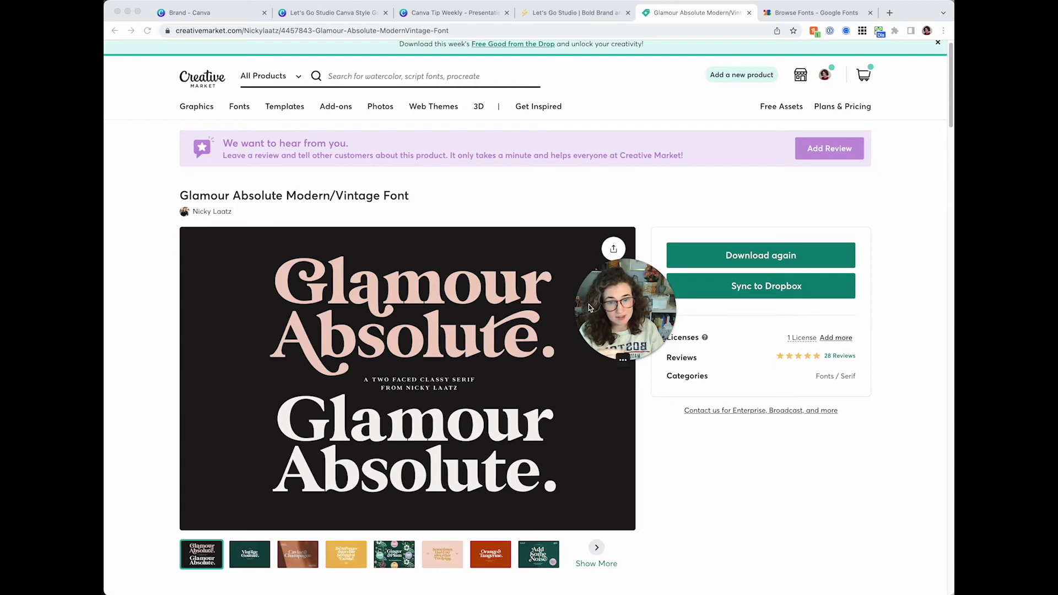
{"action": "left_click_drag", "start_coordinate": [615, 318], "coordinate": [720, 260]}
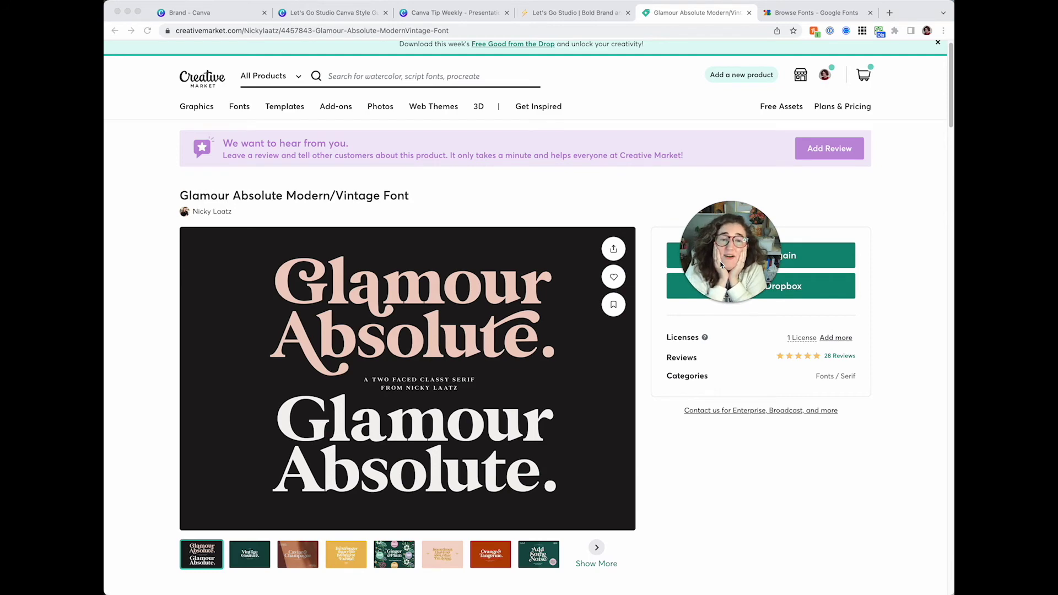
{"action": "scroll", "coordinate": [609, 265], "scroll_direction": "down", "scroll_amount": 15}
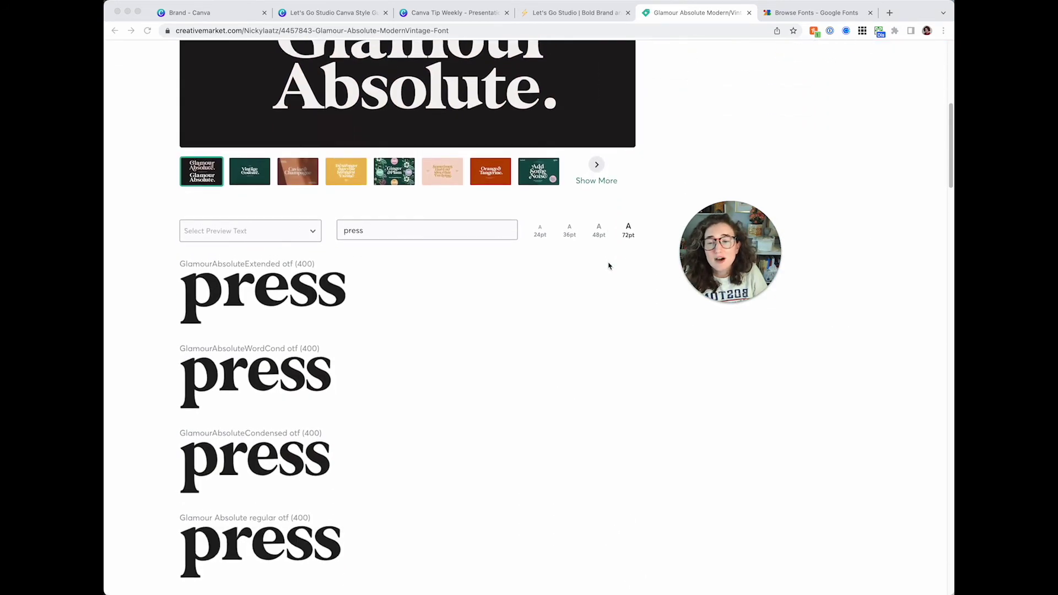
{"action": "scroll", "coordinate": [609, 265], "scroll_direction": "up", "scroll_amount": 15}
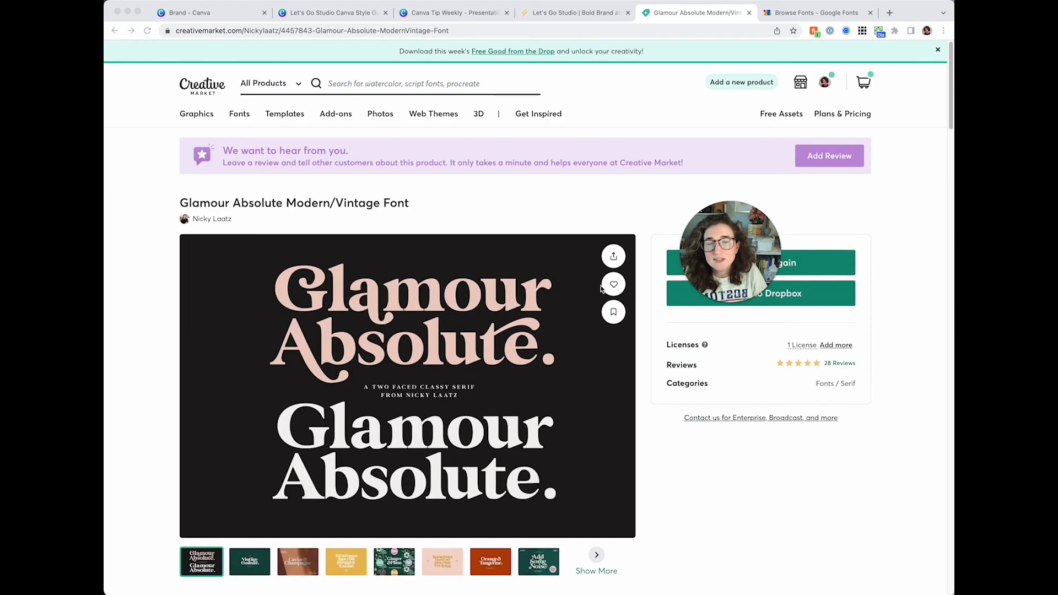
Step: Check the Let's Go Studio Brand Kit's uploaded fonts, then reselect the serif line in Canva Tip Weekly
{"action": "left_click", "coordinate": [312, 12]}
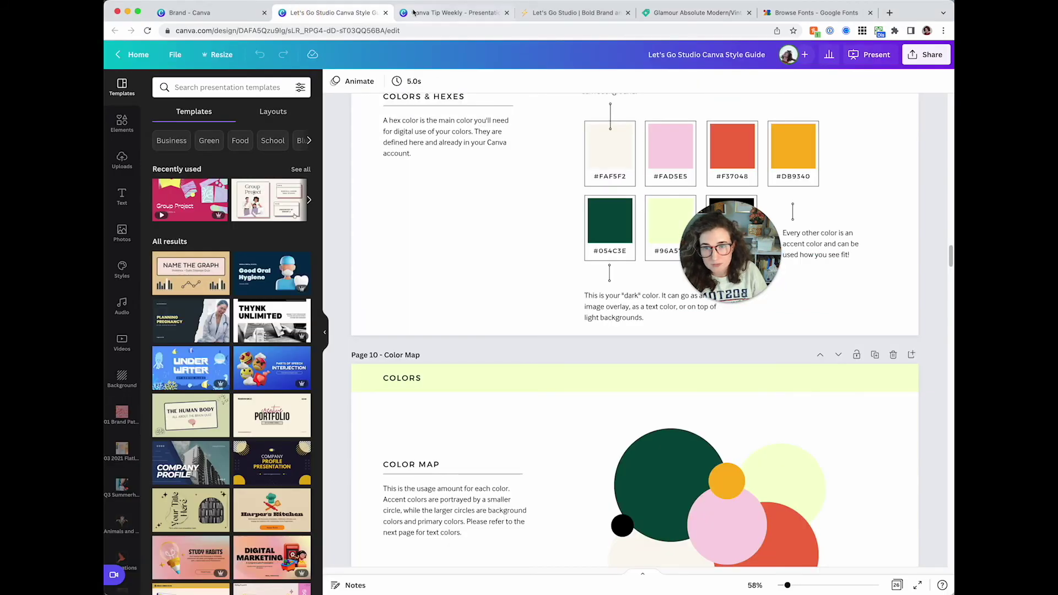
{"action": "left_click", "coordinate": [435, 12]}
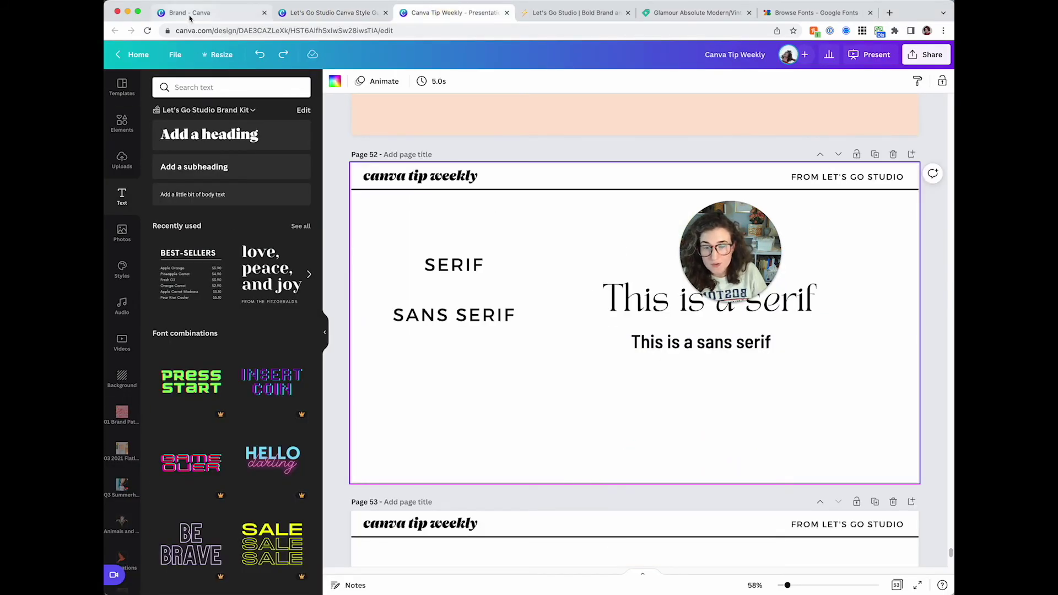
{"action": "left_click", "coordinate": [175, 12]}
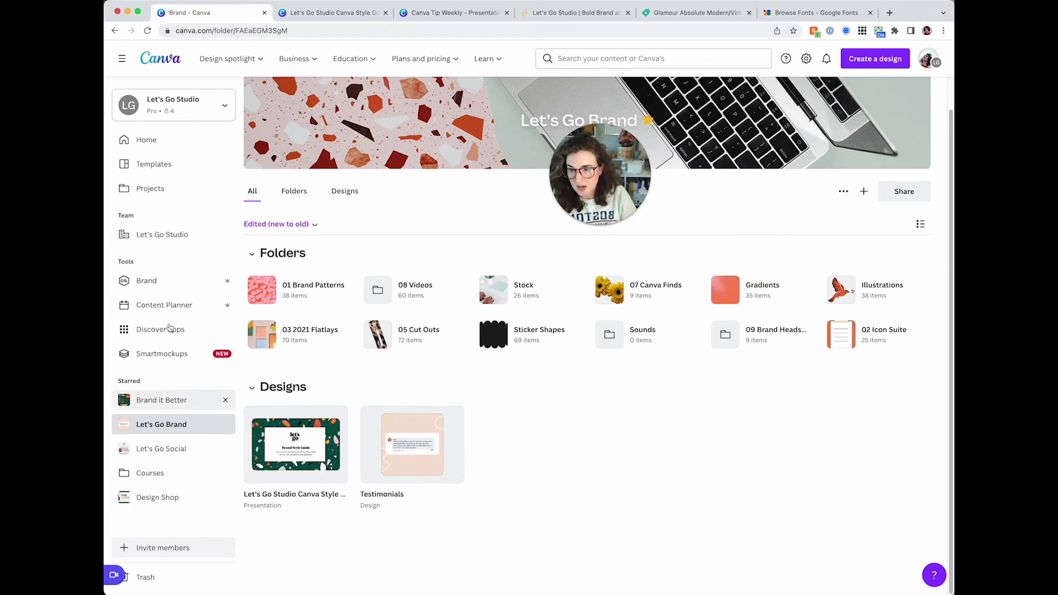
{"action": "left_click", "coordinate": [160, 279]}
{"action": "left_click", "coordinate": [356, 245]}
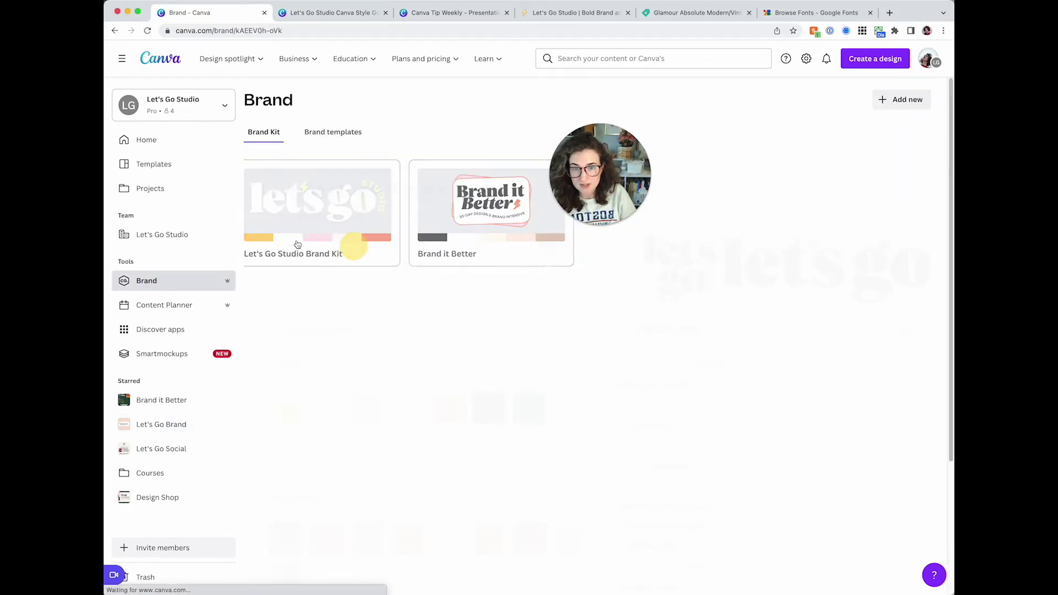
{"action": "scroll", "coordinate": [639, 380], "scroll_direction": "down", "scroll_amount": 2}
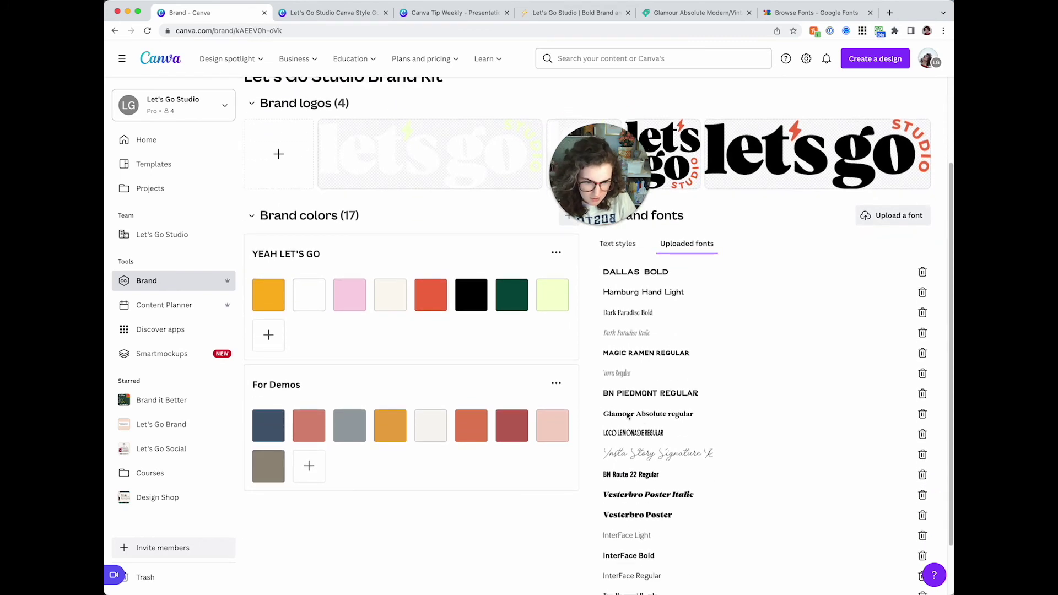
{"action": "left_click", "coordinate": [352, 12]}
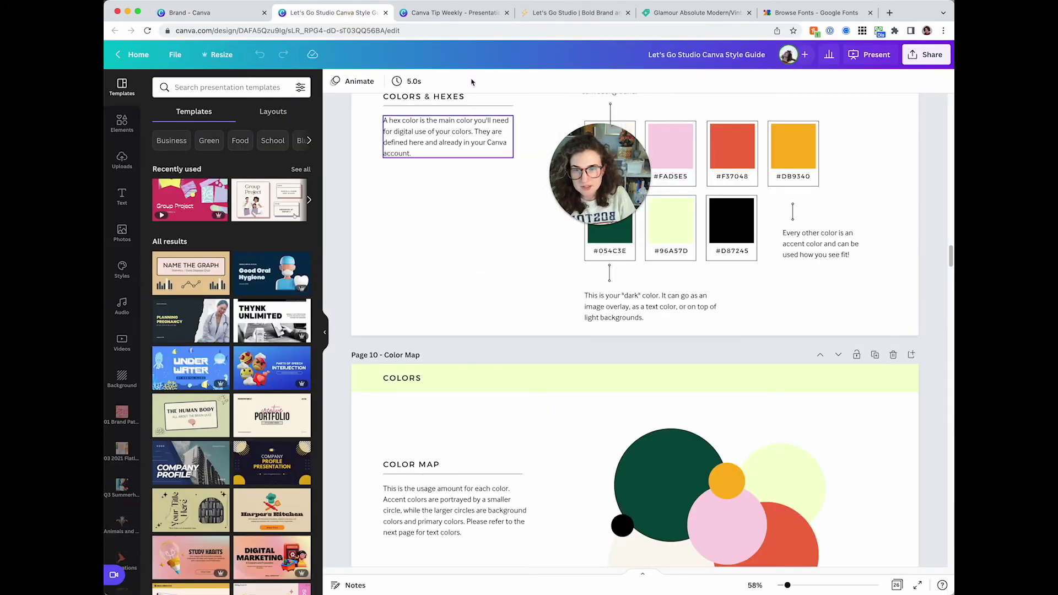
{"action": "left_click", "coordinate": [452, 12]}
{"action": "left_click", "coordinate": [635, 295]}
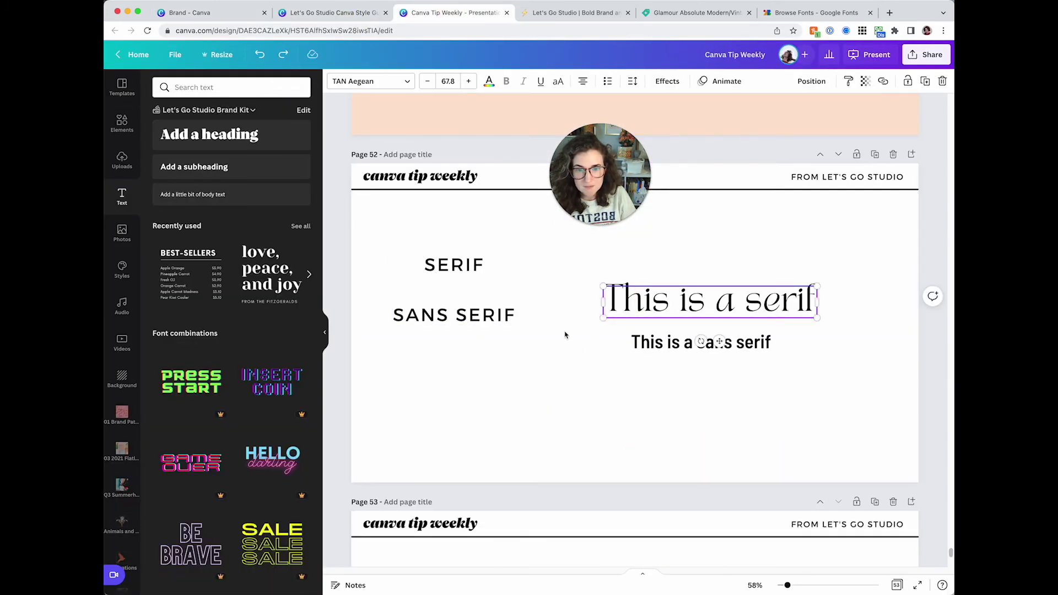
{"action": "scroll", "coordinate": [565, 334], "scroll_direction": "down", "scroll_amount": 3}
Step: Paste the serif sample onto page 53 and retype it as 'Glamour Absolute'
{"action": "scroll", "coordinate": [623, 343], "scroll_direction": "down", "scroll_amount": 3}
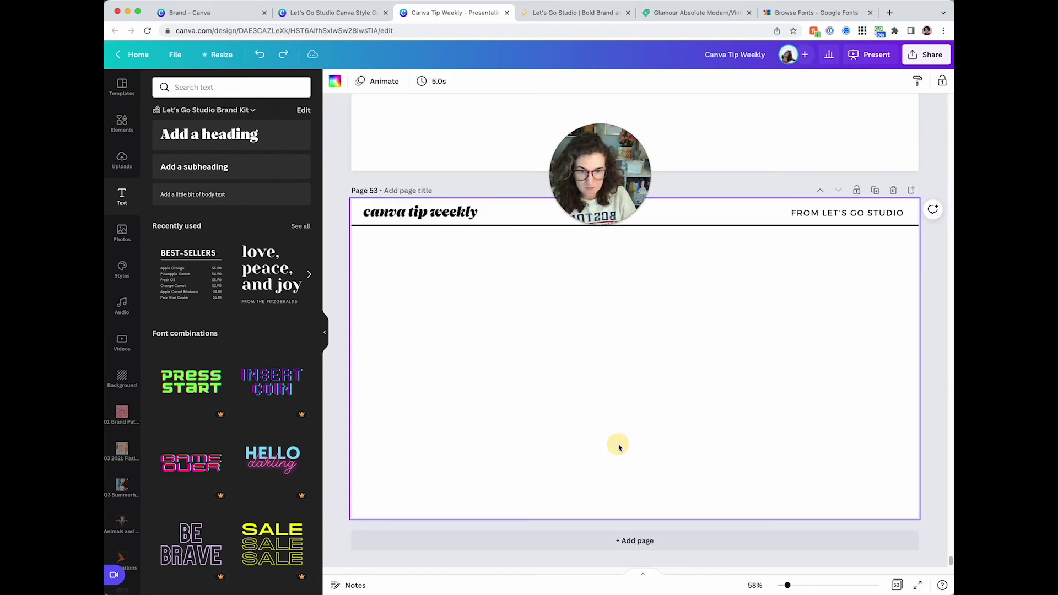
{"action": "key", "text": "super+v"}
{"action": "left_click_drag", "start_coordinate": [606, 349], "coordinate": [562, 353]}
{"action": "double_click", "coordinate": [562, 353]}
{"action": "left_click", "coordinate": [562, 352]}
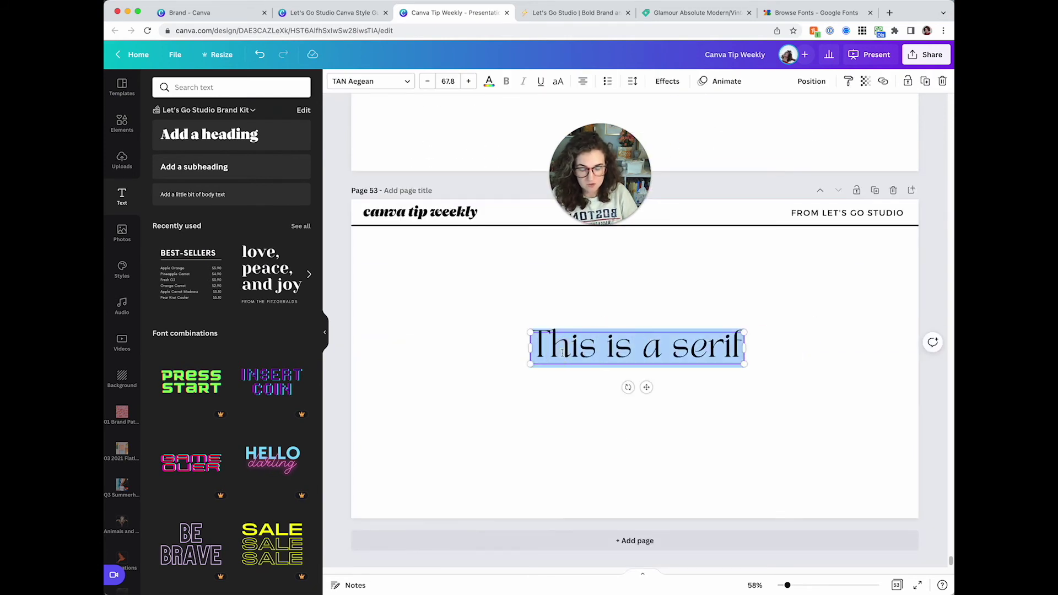
{"action": "type", "text": "Glamour"}
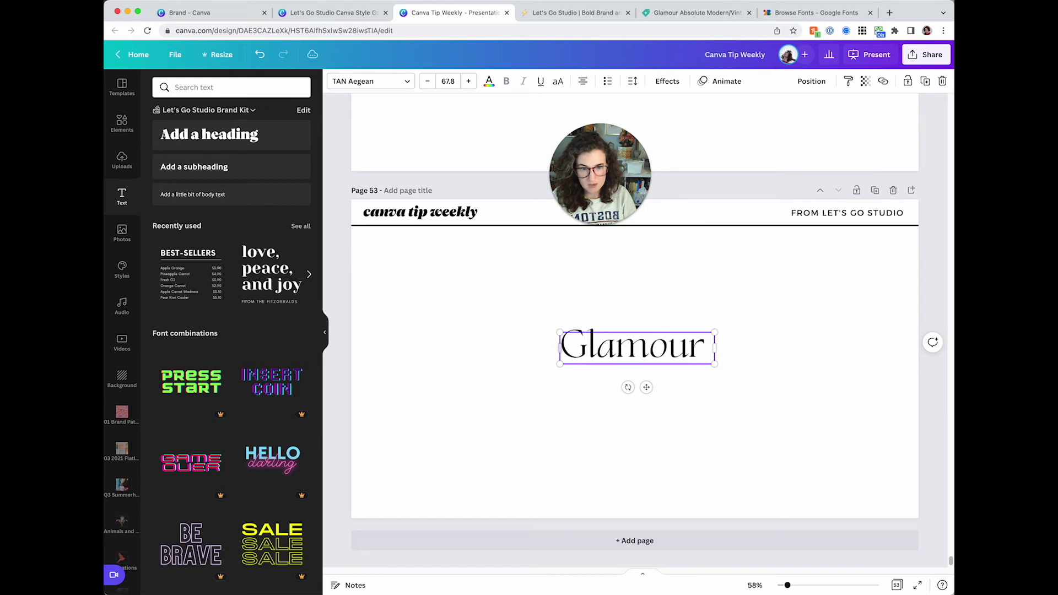
{"action": "type", "text": " Absolute"}
Step: Set the 'Glamour Absolute' heading in the Glamour Absolute regular font
{"action": "key", "text": "super+a"}
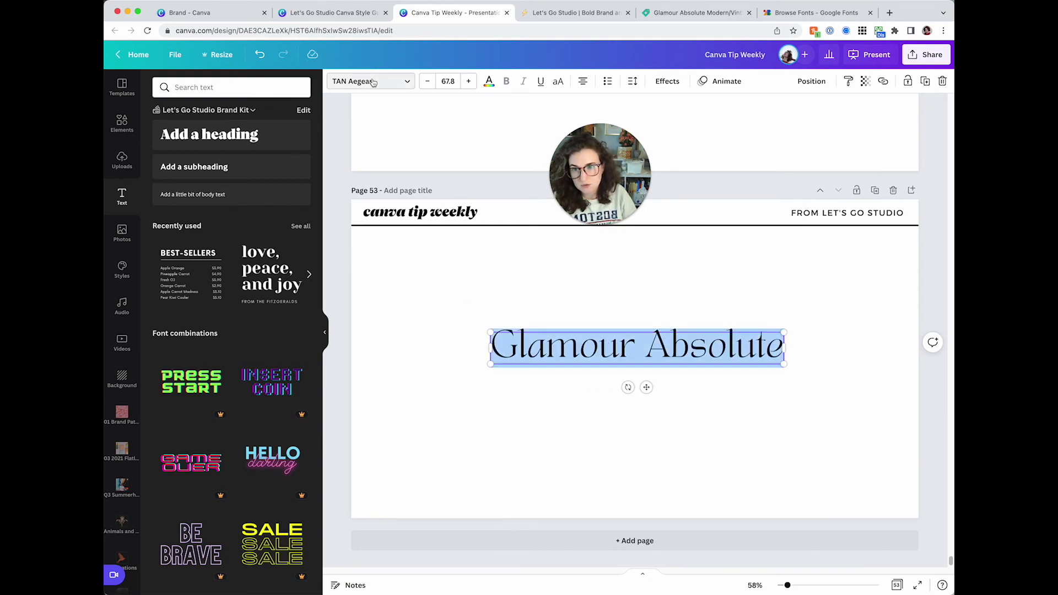
{"action": "left_click", "coordinate": [374, 82]}
{"action": "left_click", "coordinate": [226, 88]}
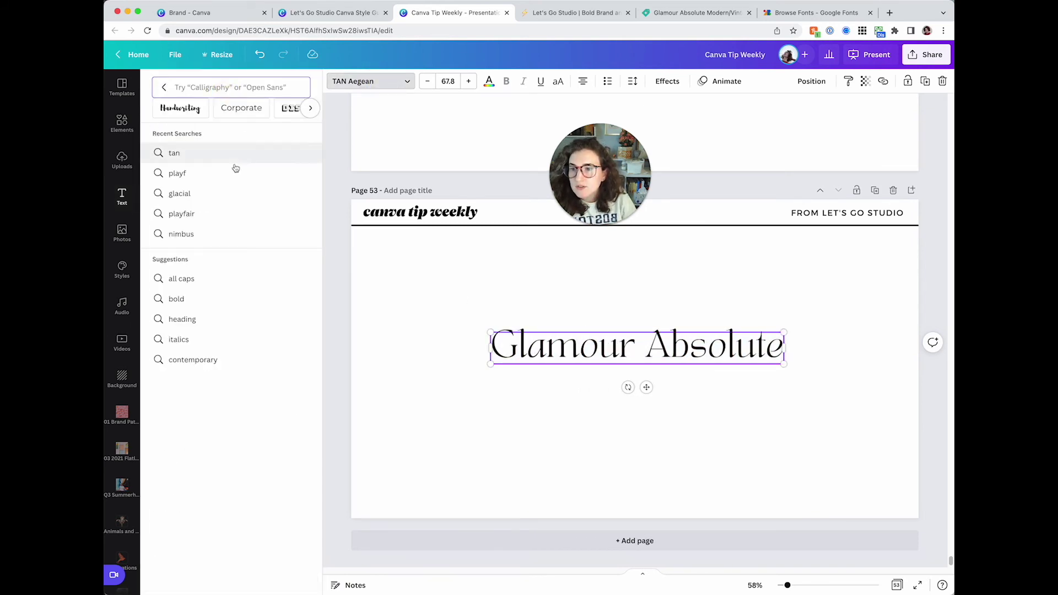
{"action": "left_click", "coordinate": [164, 89]}
{"action": "scroll", "coordinate": [285, 388], "scroll_direction": "up", "scroll_amount": 5}
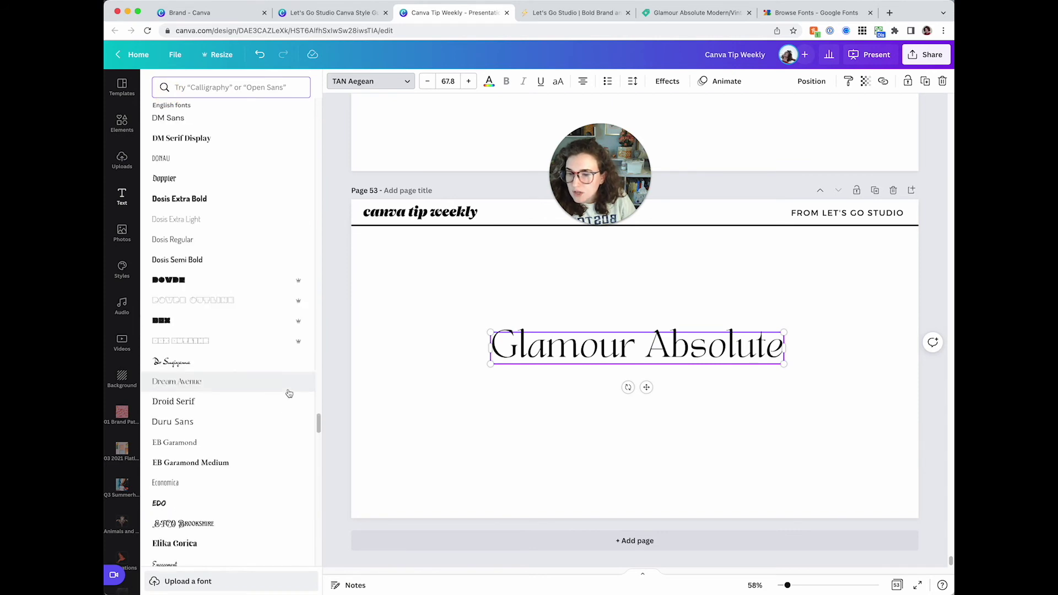
{"action": "left_click_drag", "start_coordinate": [320, 421], "coordinate": [315, 119]}
{"action": "scroll", "coordinate": [228, 428], "scroll_direction": "down", "scroll_amount": 5}
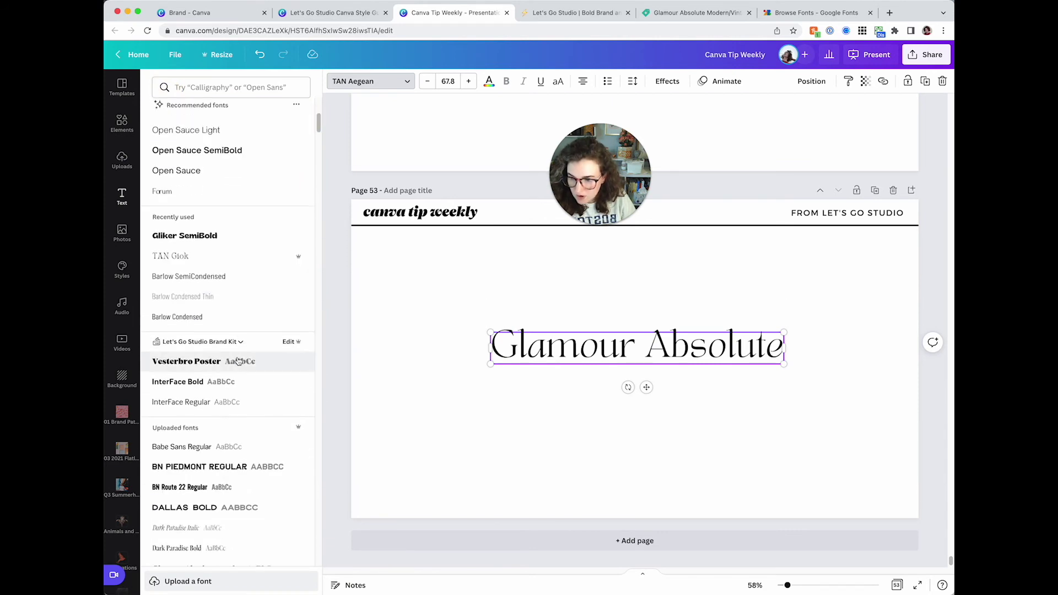
{"action": "left_click", "coordinate": [226, 432]}
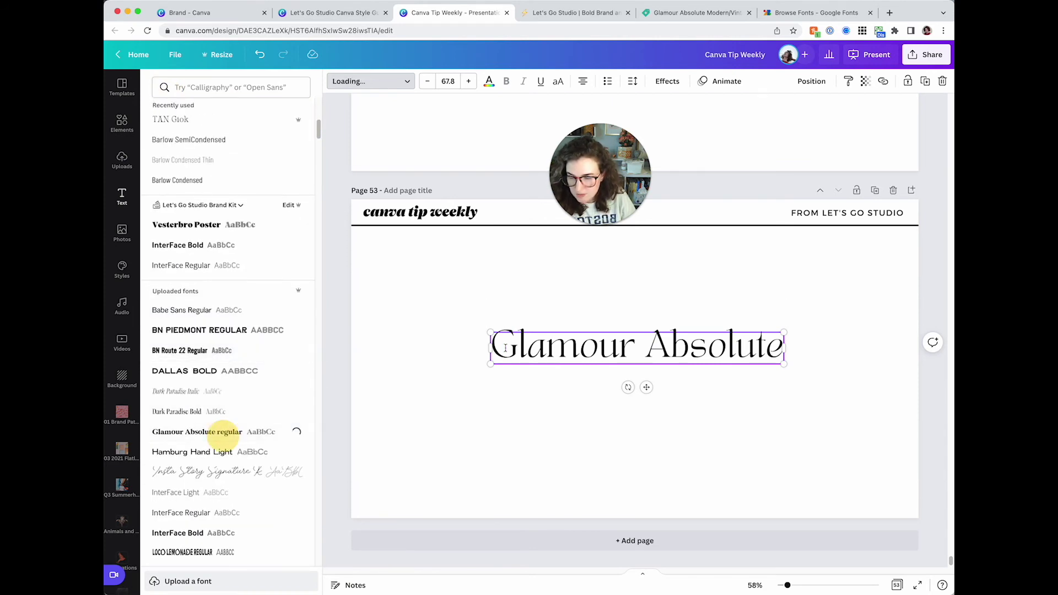
{"action": "left_click", "coordinate": [487, 277]}
Step: Duplicate the heading below it and change the copy to 'Let's test this thing out'
{"action": "left_click_drag", "start_coordinate": [623, 344], "coordinate": [623, 393]}
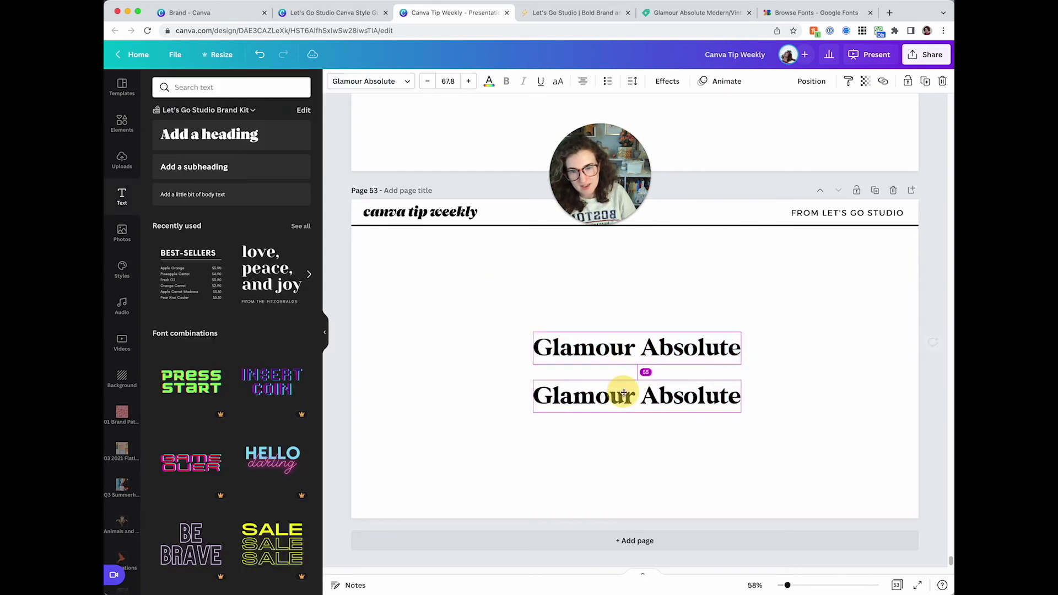
{"action": "double_click", "coordinate": [623, 393]}
{"action": "type", "text": "Let's test"}
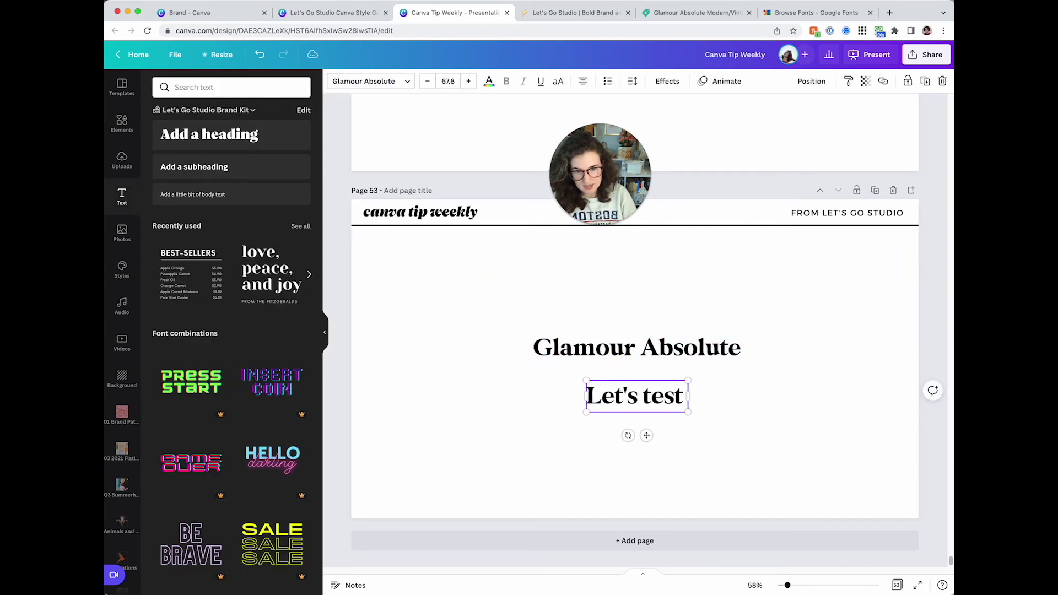
{"action": "type", "text": " this thing out"}
{"action": "left_click", "coordinate": [625, 318]}
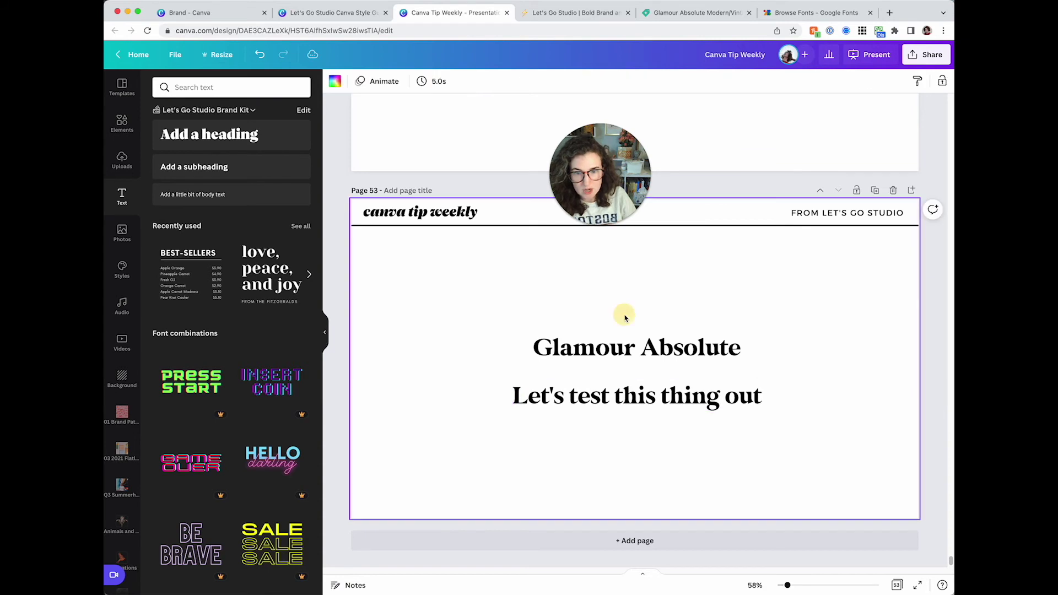
{"action": "left_click", "coordinate": [632, 345]}
{"action": "left_click", "coordinate": [581, 393]}
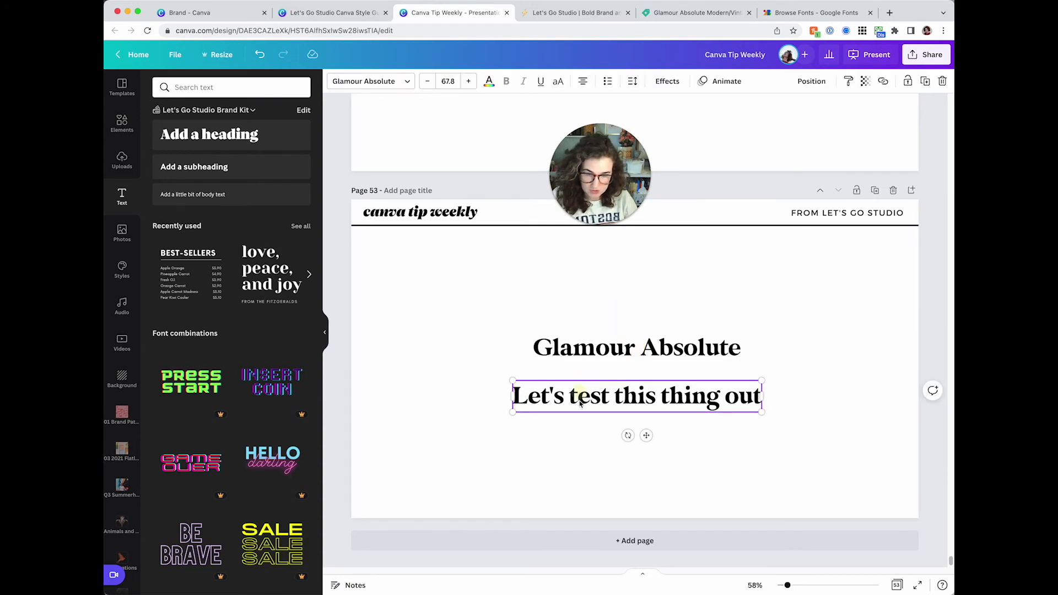
Step: Try BN Route 22 and Babe Sans on a third copy of the line, then delete it
{"action": "left_click_drag", "start_coordinate": [580, 403], "coordinate": [579, 443]}
{"action": "left_click", "coordinate": [343, 77]}
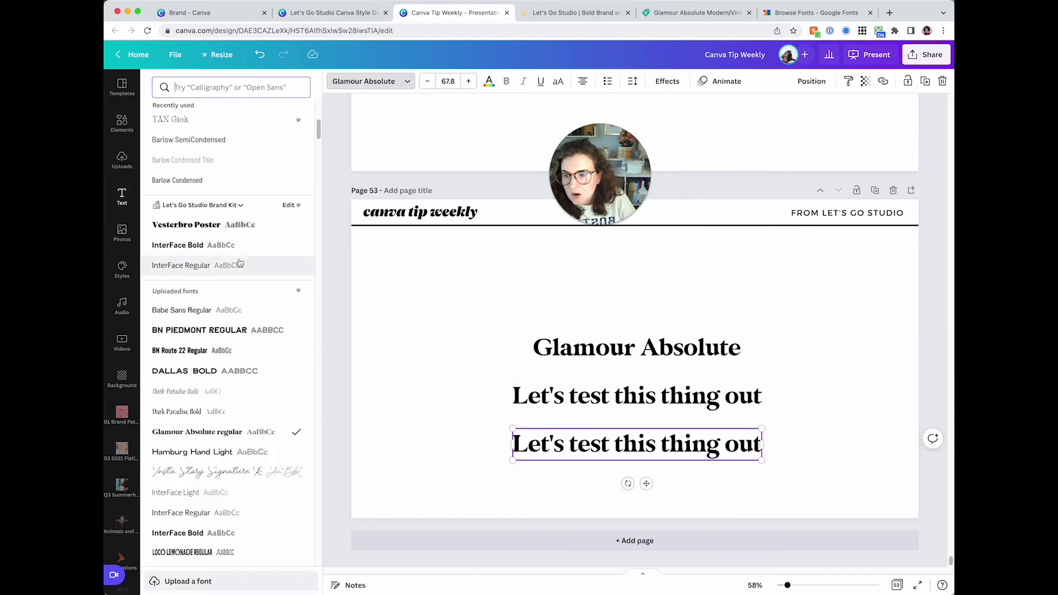
{"action": "left_click", "coordinate": [210, 352]}
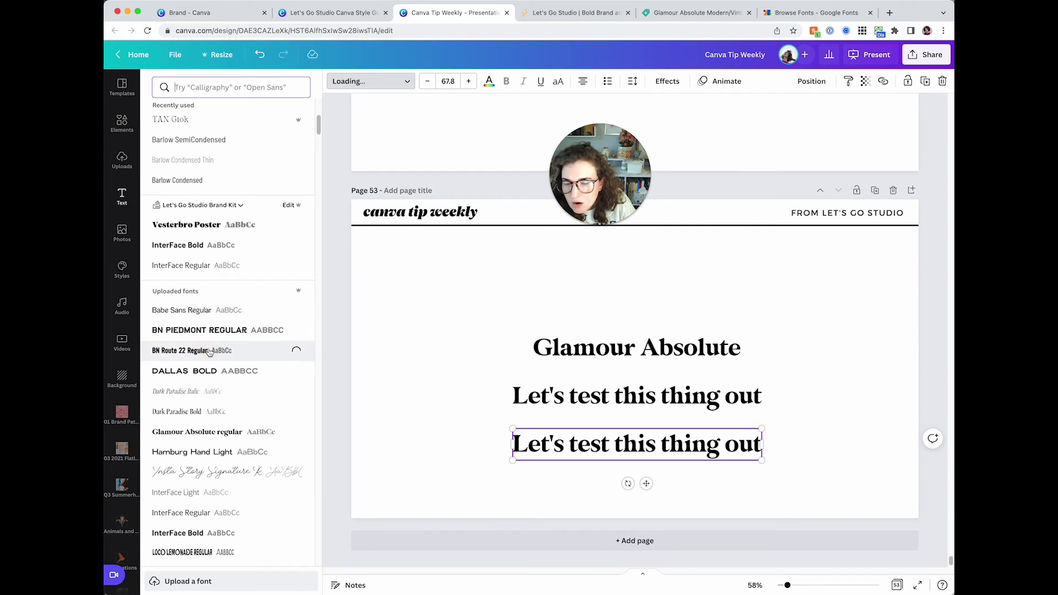
{"action": "scroll", "coordinate": [209, 353], "scroll_direction": "down", "scroll_amount": 5}
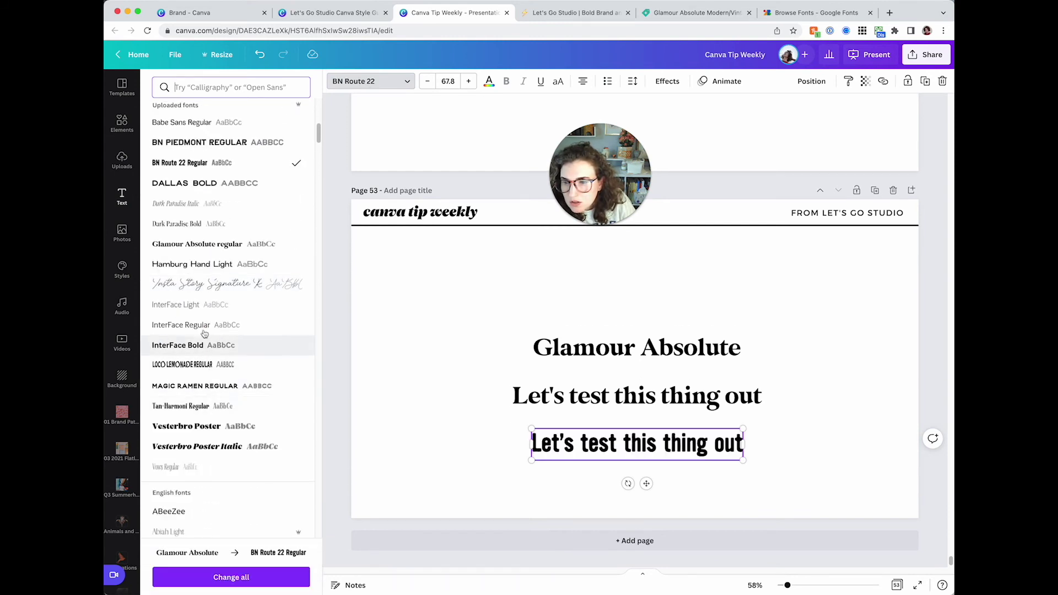
{"action": "scroll", "coordinate": [204, 284], "scroll_direction": "up", "scroll_amount": 1}
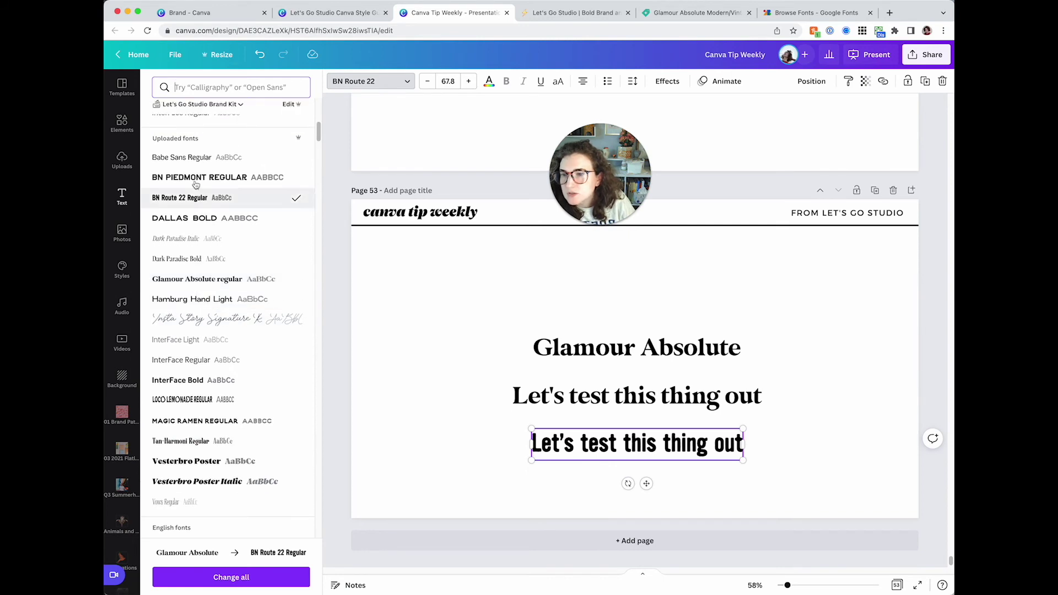
{"action": "left_click", "coordinate": [209, 158]}
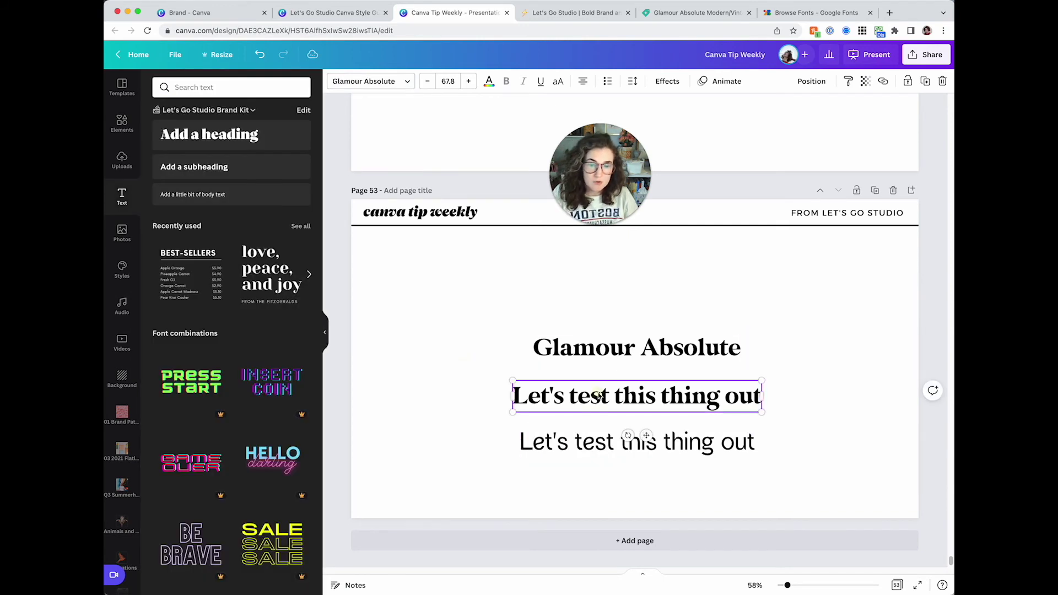
{"action": "left_click", "coordinate": [475, 369]}
{"action": "left_click", "coordinate": [628, 441]}
{"action": "key", "text": "Delete"}
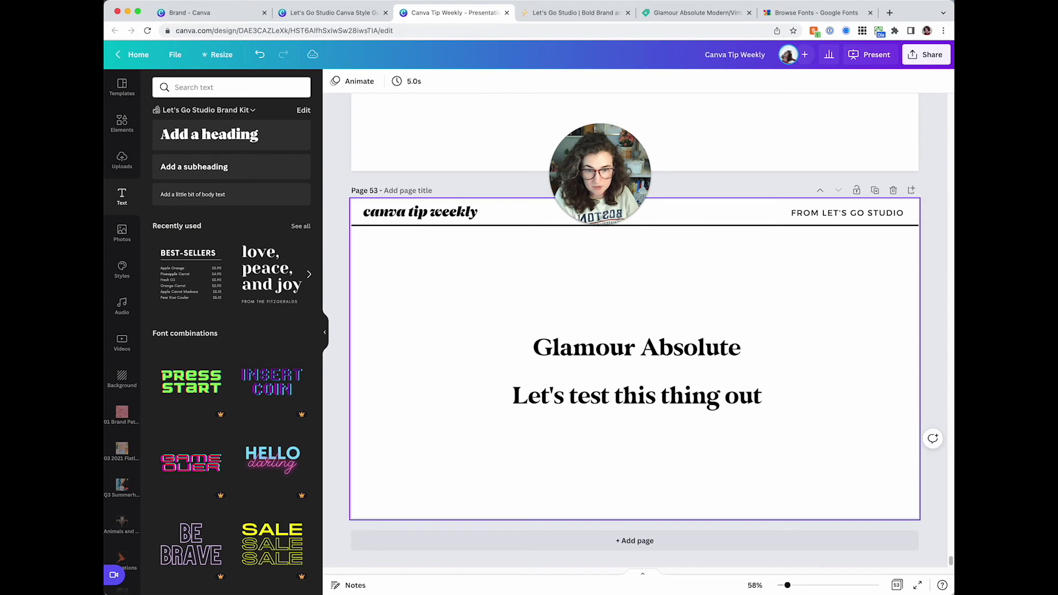
Step: Move the Glamour Absolute heading up slightly
{"action": "left_click", "coordinate": [606, 400]}
{"action": "left_click_drag", "start_coordinate": [605, 348], "coordinate": [605, 322]}
{"action": "left_click", "coordinate": [589, 321]}
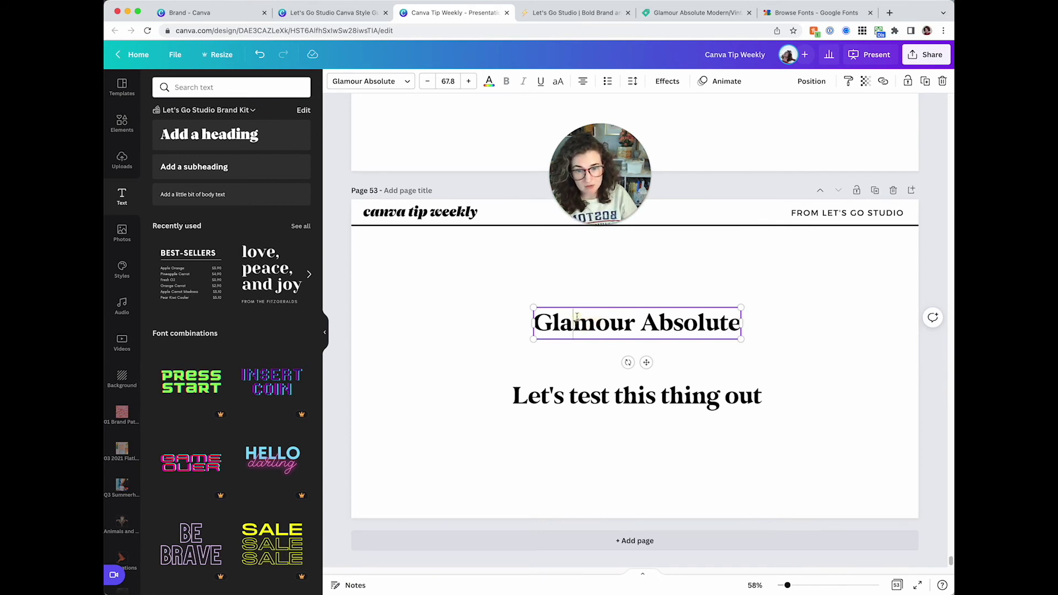
Step: Move the heading up-left and scale it to size 119, nudging it into place
{"action": "left_click_drag", "start_coordinate": [577, 315], "coordinate": [500, 282]}
{"action": "left_click_drag", "start_coordinate": [663, 305], "coordinate": [815, 348]}
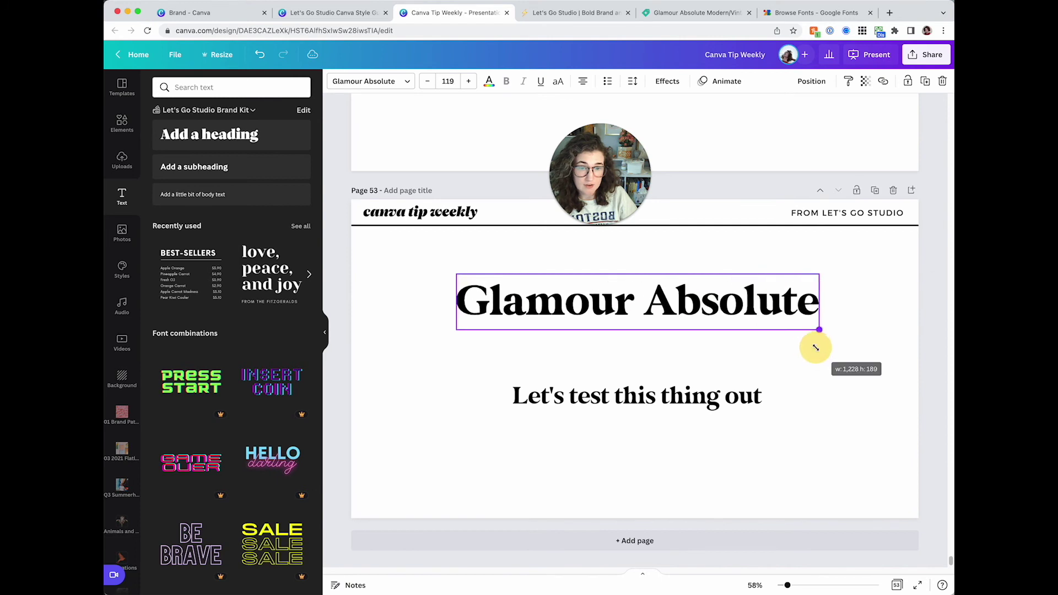
{"action": "left_click", "coordinate": [708, 267]}
{"action": "left_click", "coordinate": [633, 299]}
{"action": "mouse_move", "coordinate": [633, 300]}
{"action": "left_mouse_down"}
{"action": "mouse_move", "coordinate": [638, 313]}
{"action": "mouse_move", "coordinate": [626, 309]}
{"action": "left_mouse_up"}
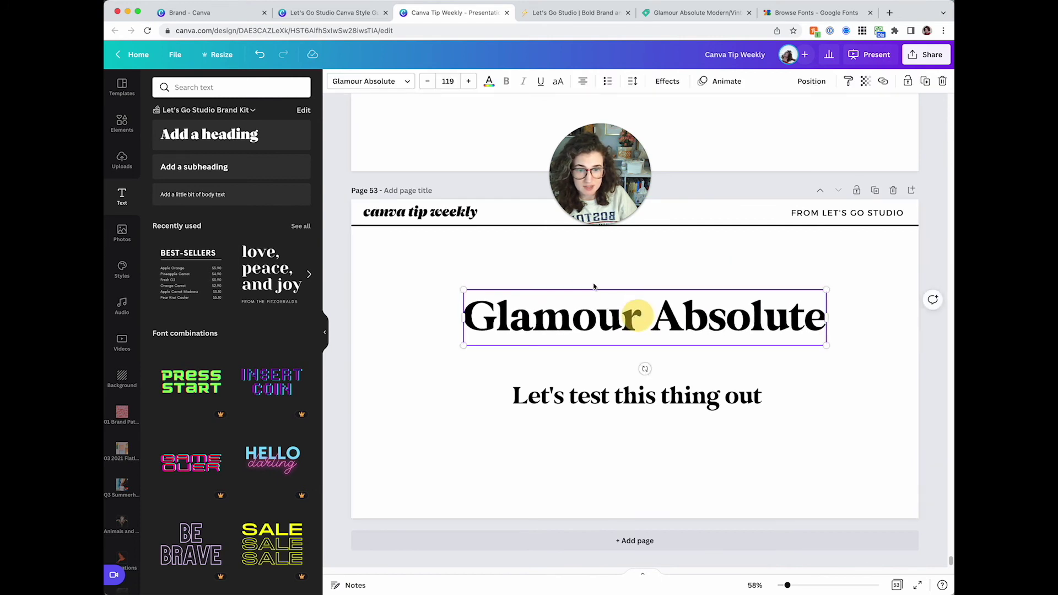
{"action": "left_click", "coordinate": [594, 283]}
{"action": "left_click", "coordinate": [656, 297]}
{"action": "left_click", "coordinate": [661, 278]}
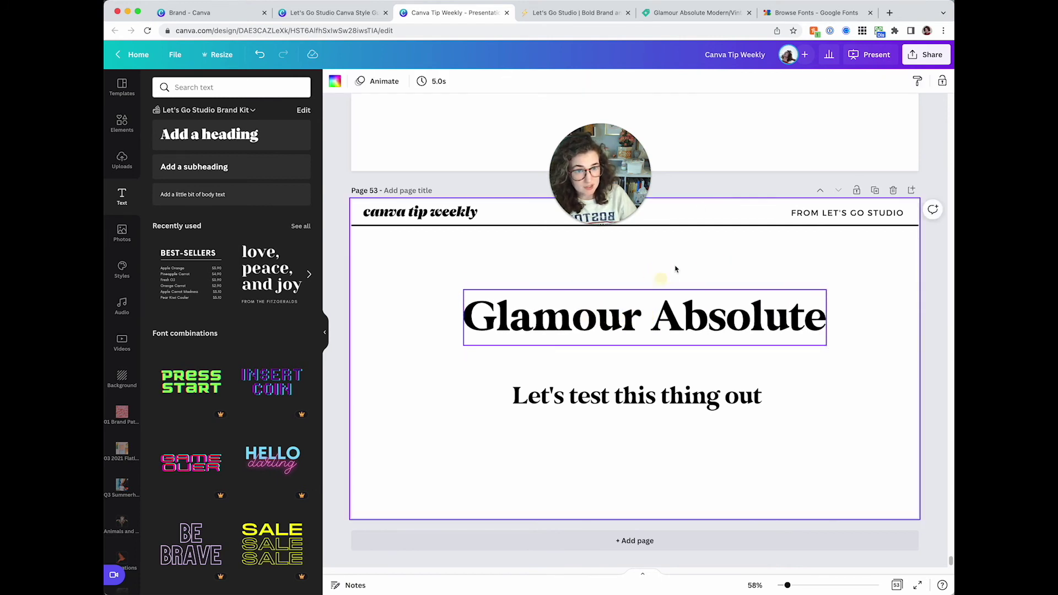
Step: Glance at the Creative Market, brand kit and style guide tabs, then shift the test line left and up
{"action": "left_click", "coordinate": [696, 12]}
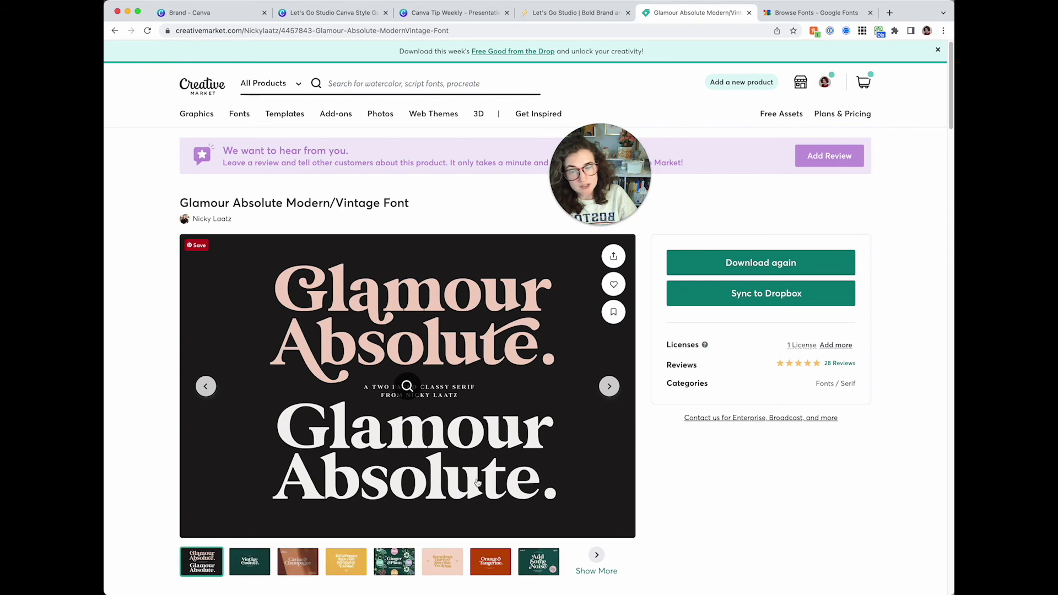
{"action": "left_click", "coordinate": [216, 12]}
{"action": "left_click", "coordinate": [329, 12]}
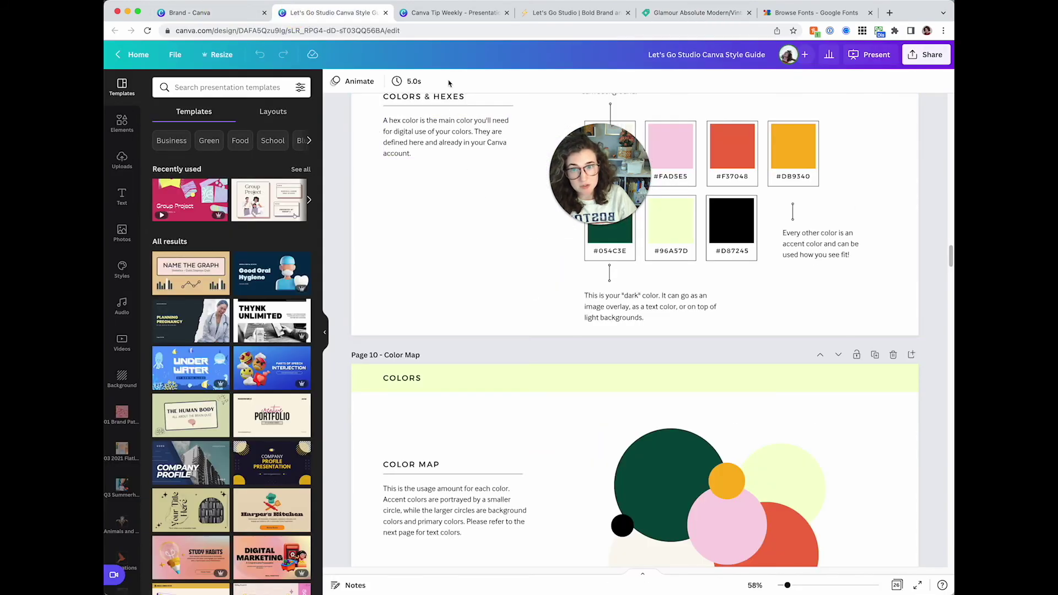
{"action": "left_click", "coordinate": [444, 11]}
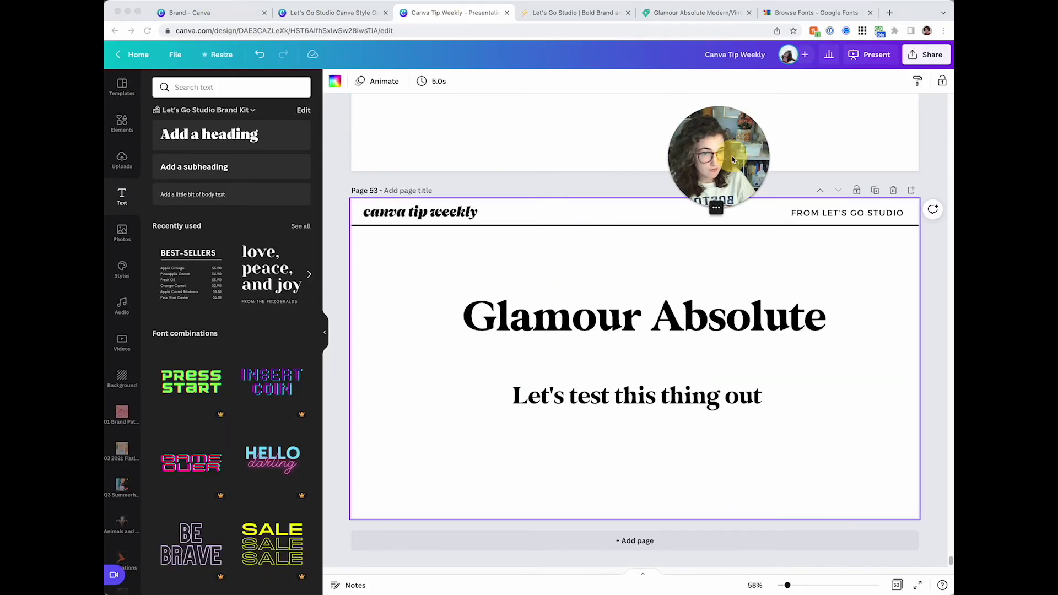
{"action": "left_click", "coordinate": [507, 390]}
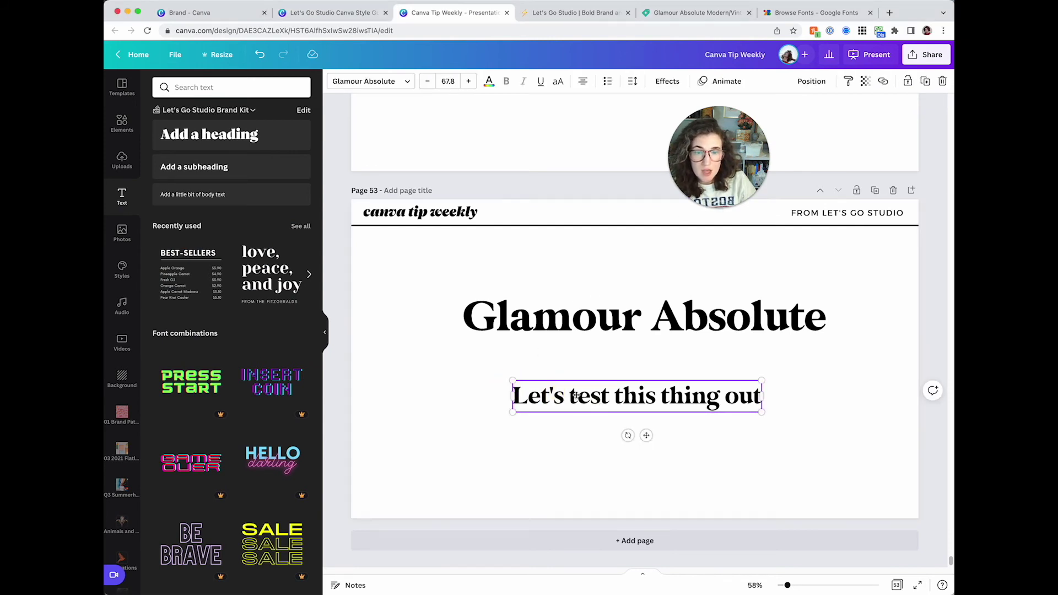
{"action": "left_click_drag", "start_coordinate": [551, 394], "coordinate": [442, 384]}
Step: Enlarge the test line to 84.5 and place a copy of it below
{"action": "left_click_drag", "start_coordinate": [660, 408], "coordinate": [714, 410]}
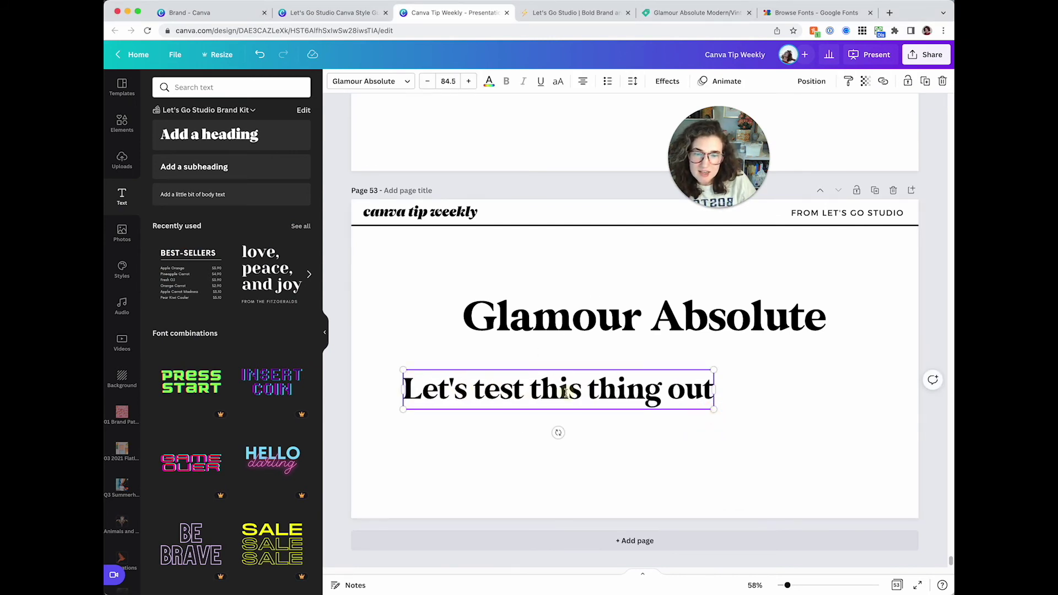
{"action": "left_click_drag", "start_coordinate": [590, 394], "coordinate": [594, 388]}
{"action": "left_click_drag", "start_coordinate": [623, 432], "coordinate": [630, 453]}
Step: Change the copied line's text to 'like hello hey hey'
{"action": "triple_click", "coordinate": [628, 451]}
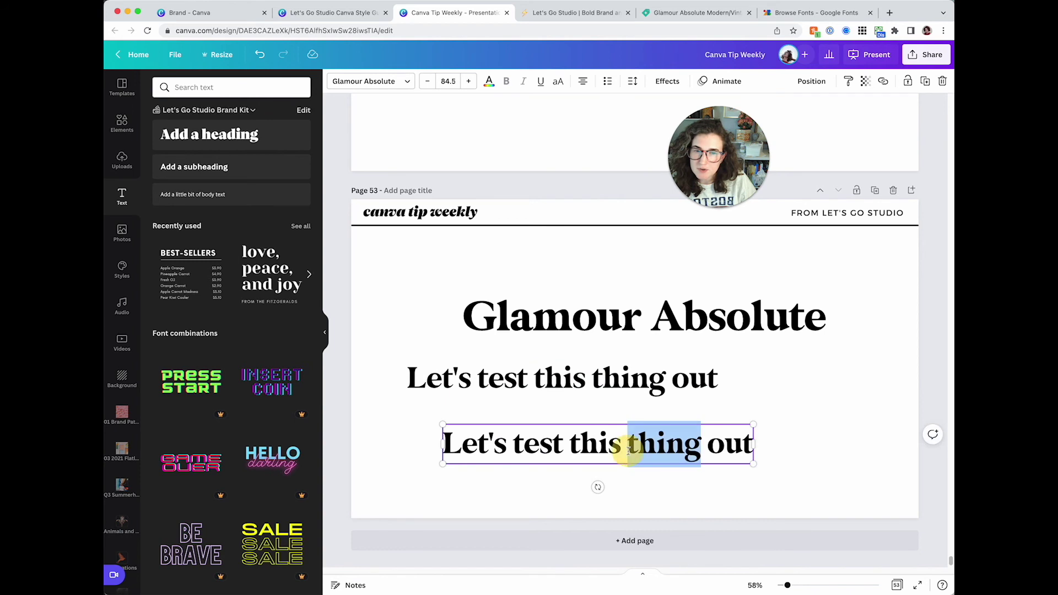
{"action": "type", "text": "like hello hey hey"}
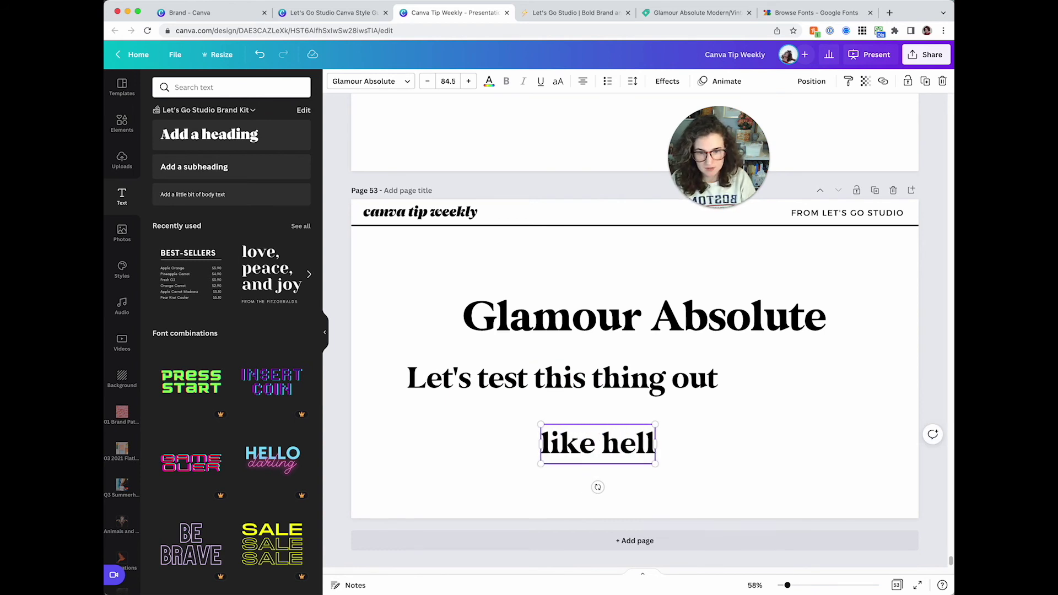
{"action": "left_click", "coordinate": [862, 410]}
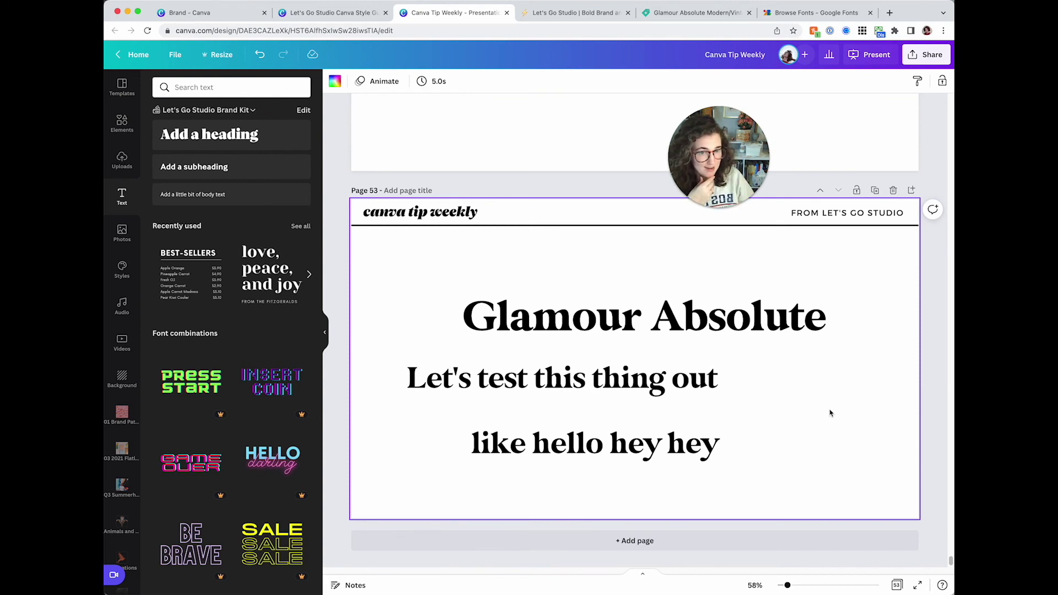
{"action": "left_click", "coordinate": [638, 449]}
{"action": "left_click", "coordinate": [776, 439]}
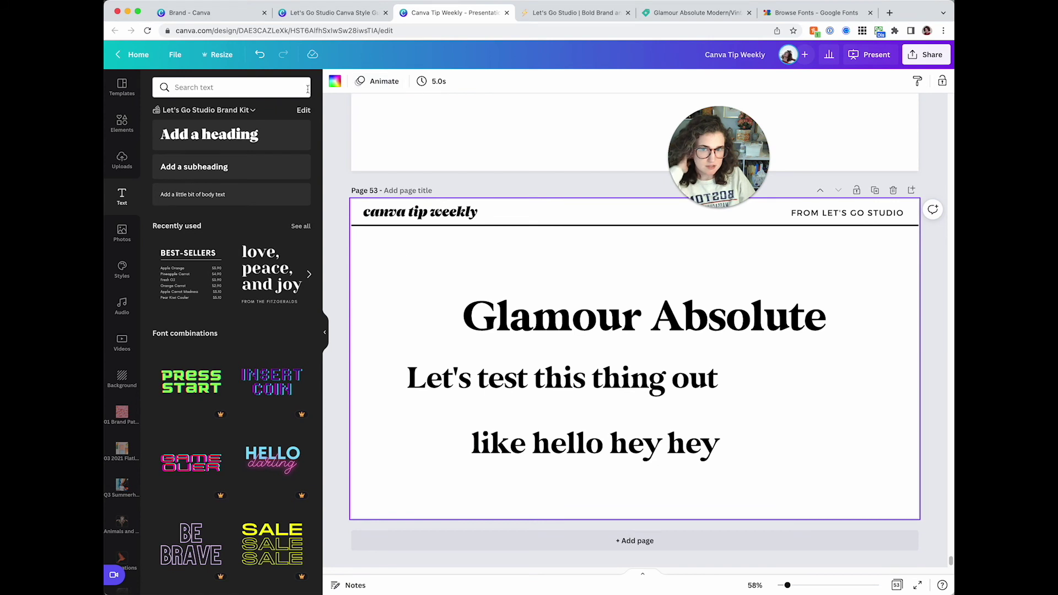
{"action": "left_click", "coordinate": [529, 443]}
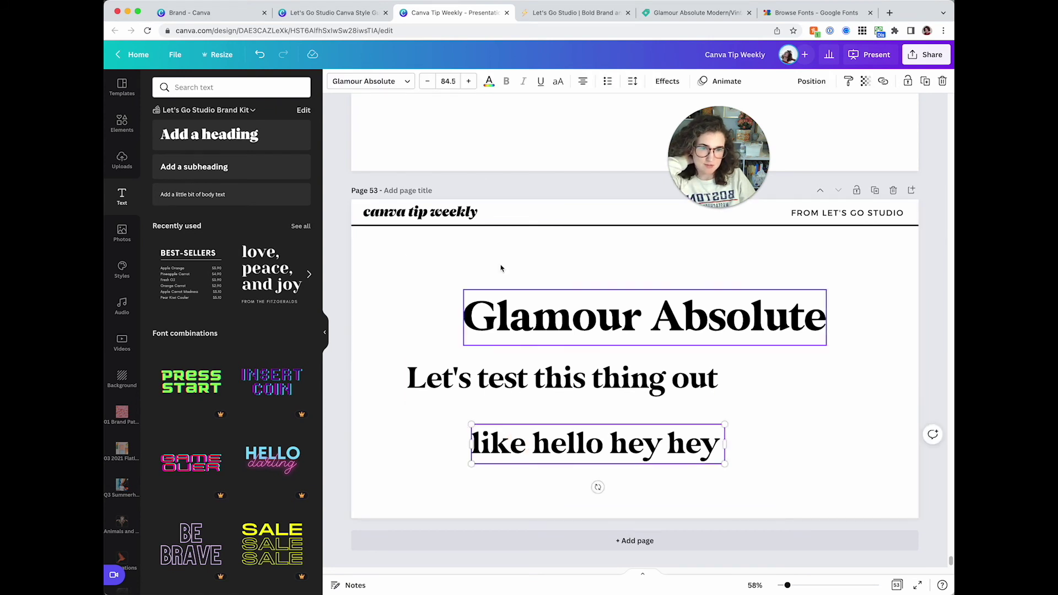
Step: Set the 'like hello hey hey' line in the Vows Regular font
{"action": "left_click", "coordinate": [392, 82]}
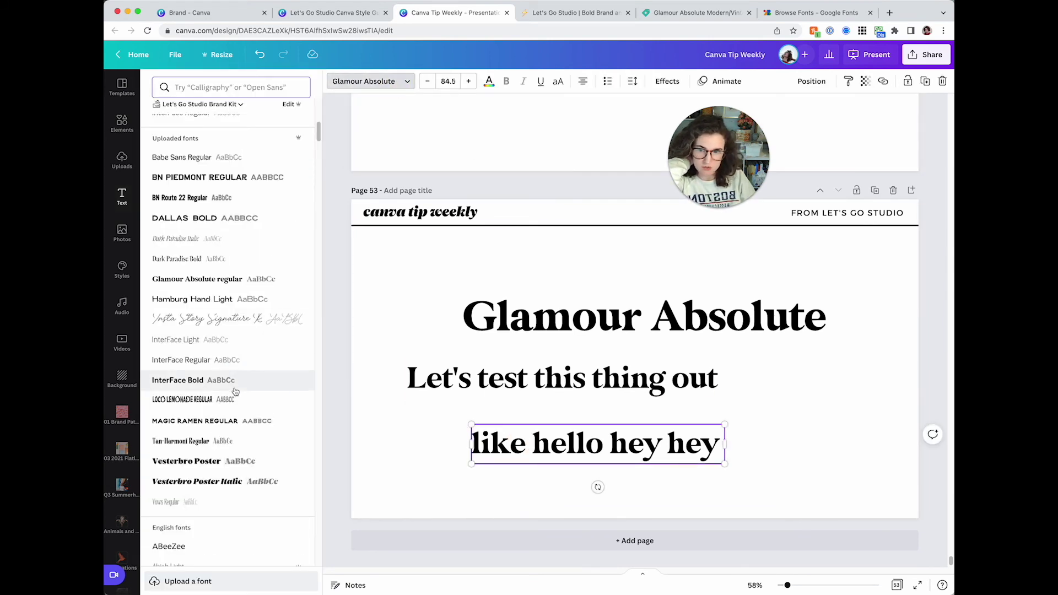
{"action": "scroll", "coordinate": [235, 388], "scroll_direction": "up", "scroll_amount": 6}
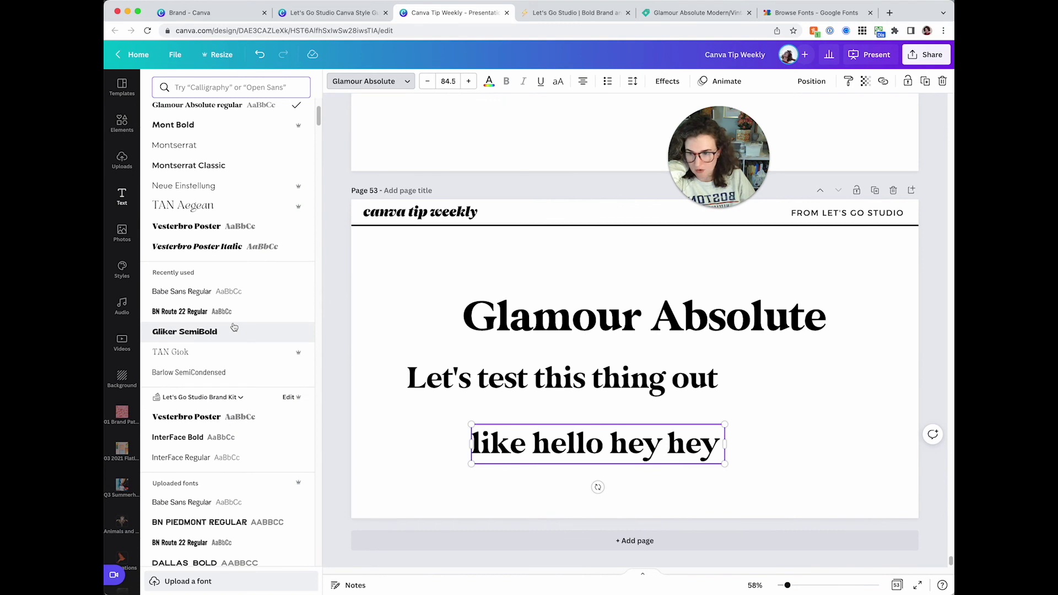
{"action": "scroll", "coordinate": [234, 326], "scroll_direction": "down", "scroll_amount": 10}
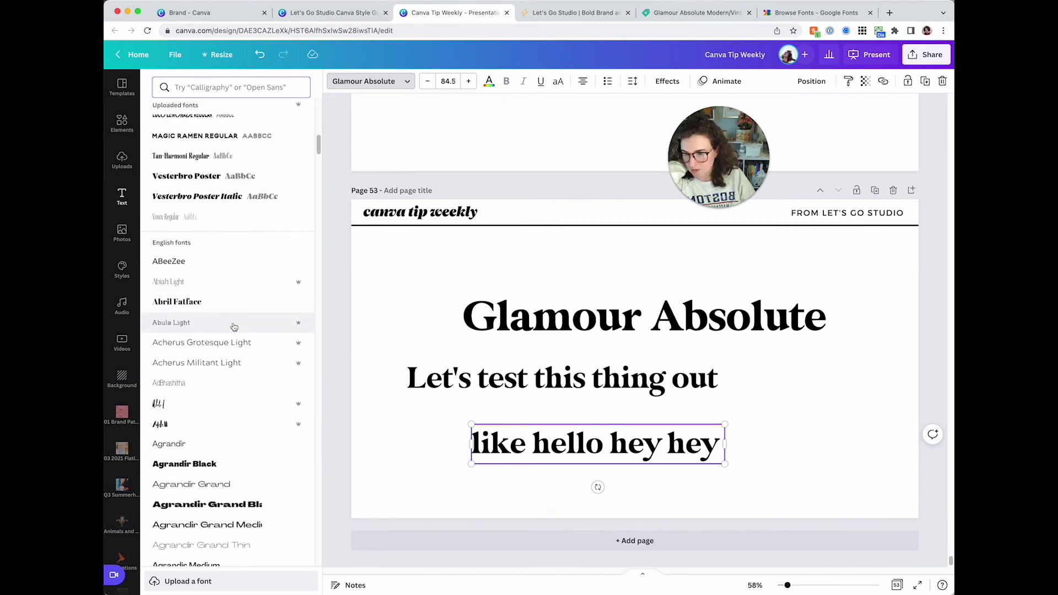
{"action": "scroll", "coordinate": [270, 305], "scroll_direction": "up", "scroll_amount": 3}
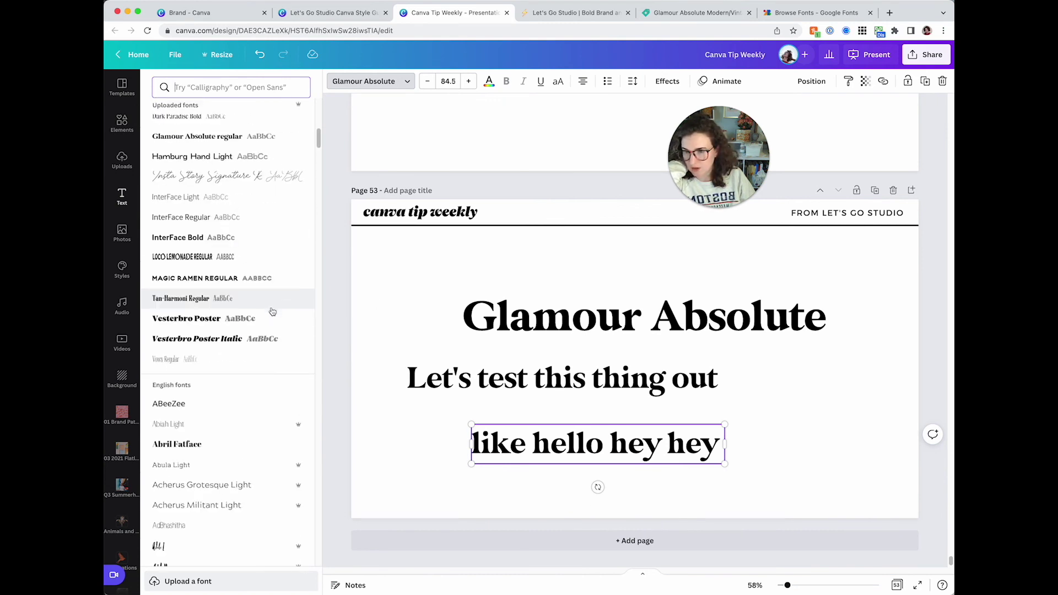
{"action": "left_click", "coordinate": [197, 365]}
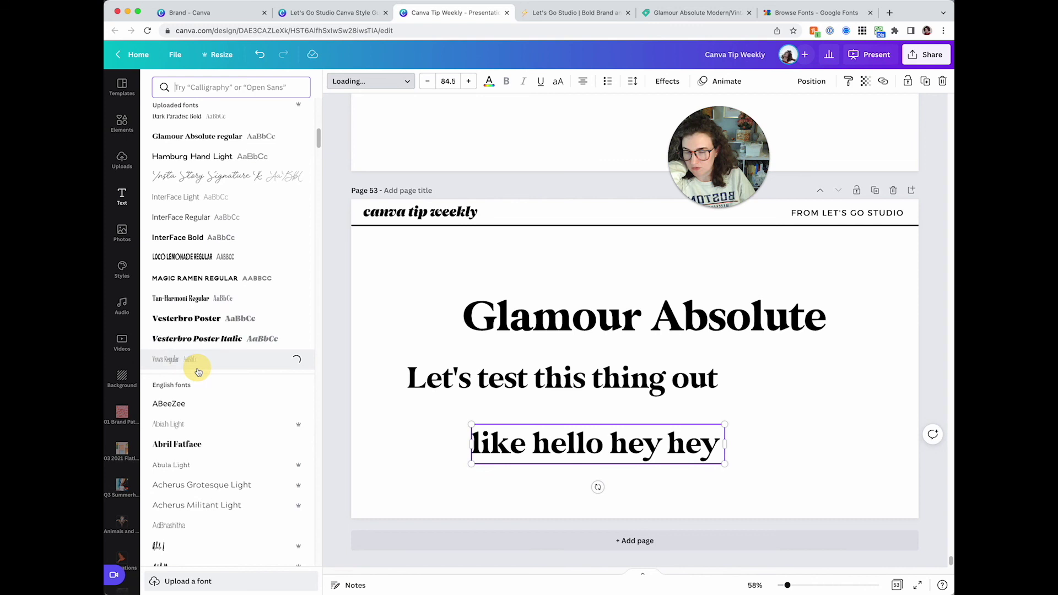
{"action": "left_click", "coordinate": [444, 460]}
Step: Select the 'Let's test this thing out' line, then view Creative Market's Glamour Absolute product page
{"action": "left_click", "coordinate": [438, 456]}
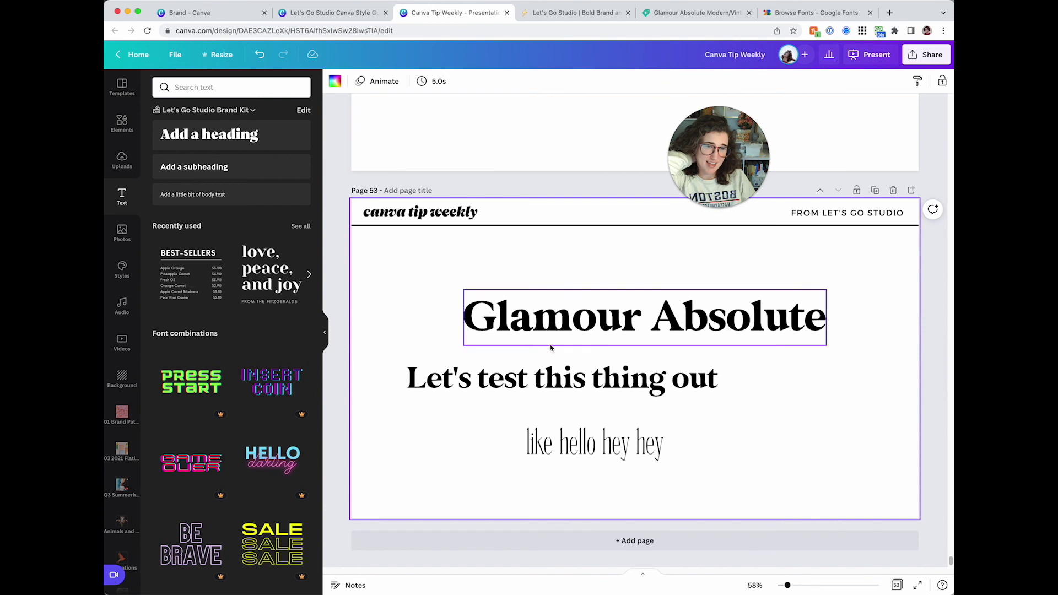
{"action": "left_click", "coordinate": [549, 380]}
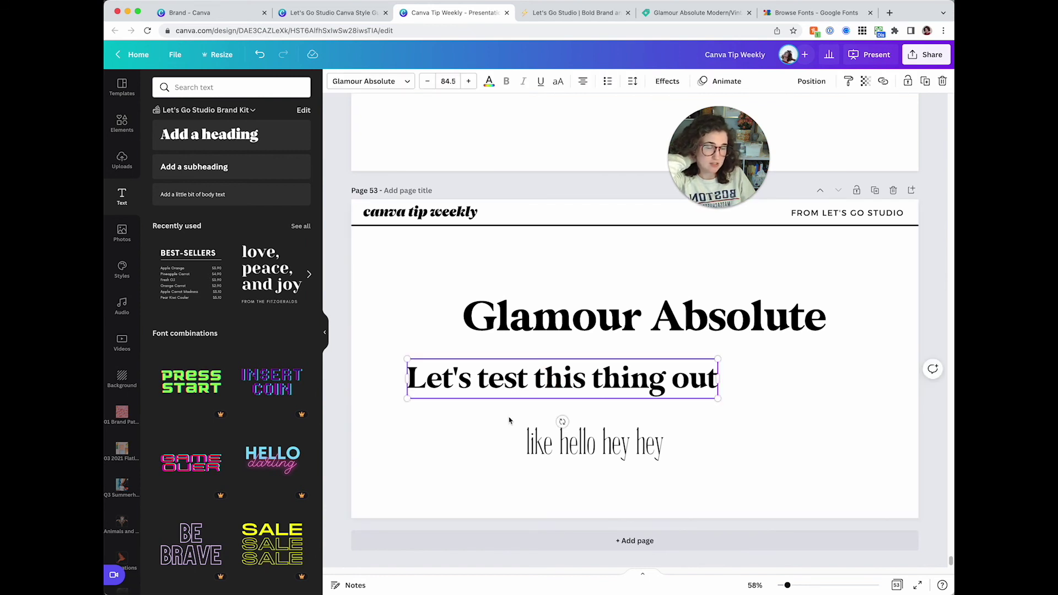
{"action": "left_click", "coordinate": [677, 13]}
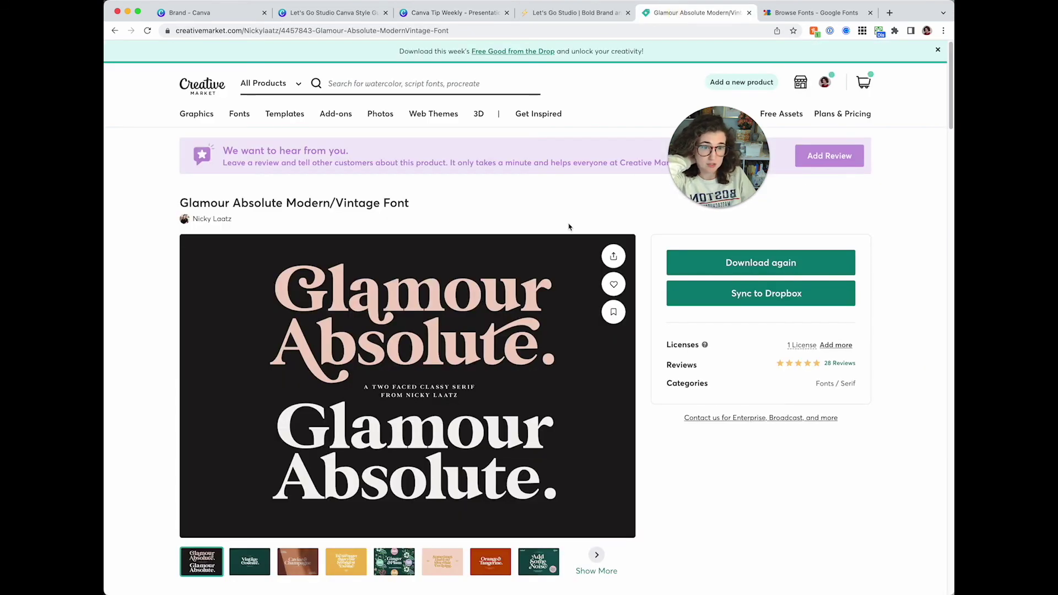
Step: Open the Glamour Absolute designer's shop profile and scroll through it
{"action": "left_click", "coordinate": [217, 224]}
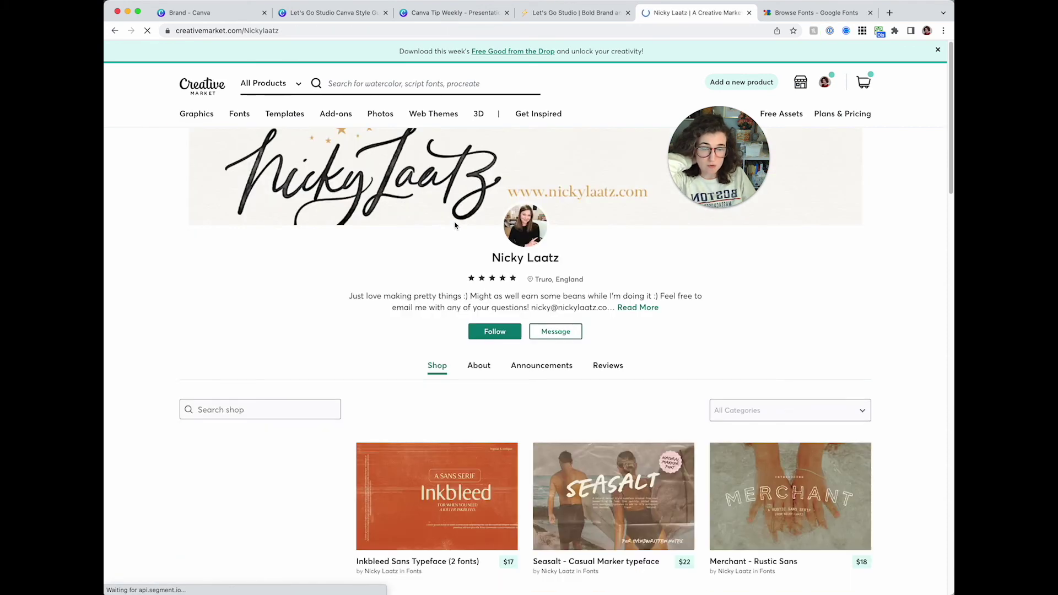
{"action": "scroll", "coordinate": [454, 226], "scroll_direction": "down", "scroll_amount": 5}
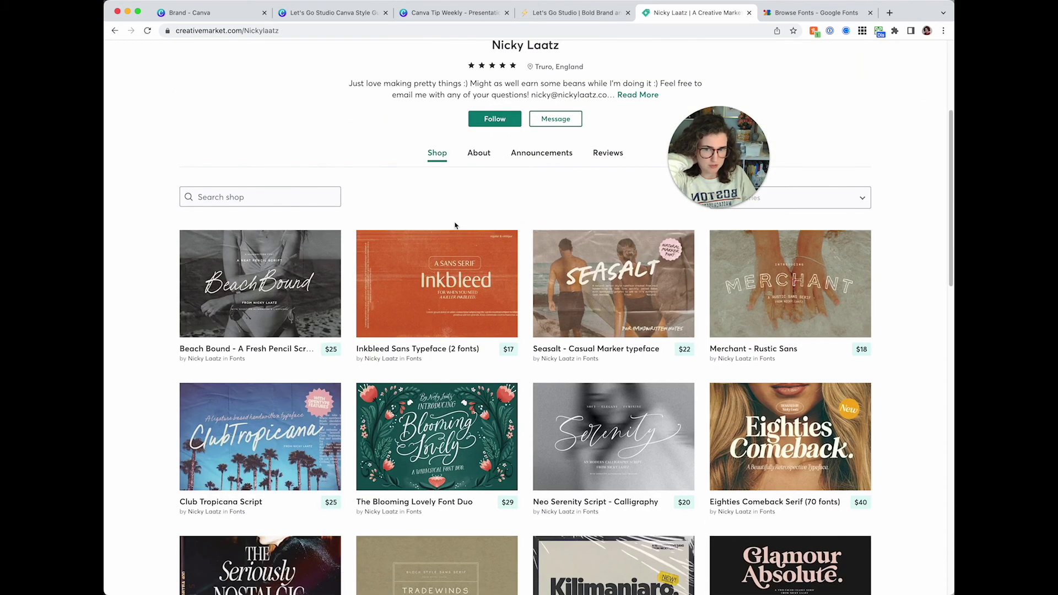
{"action": "scroll", "coordinate": [455, 226], "scroll_direction": "down", "scroll_amount": 1}
{"action": "scroll", "coordinate": [455, 225], "scroll_direction": "down", "scroll_amount": 3}
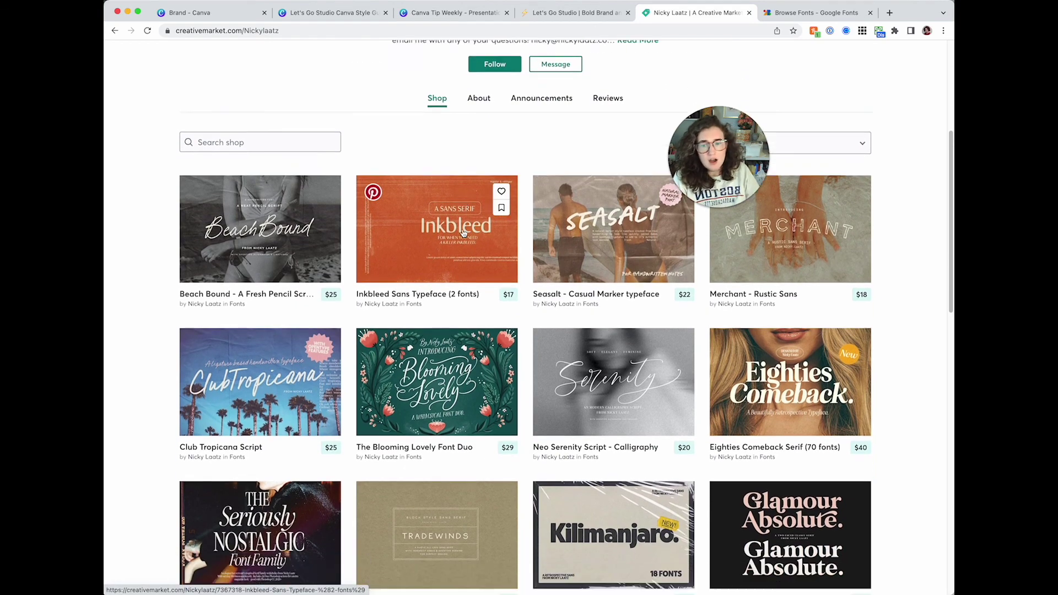
{"action": "scroll", "coordinate": [462, 259], "scroll_direction": "up", "scroll_amount": 5}
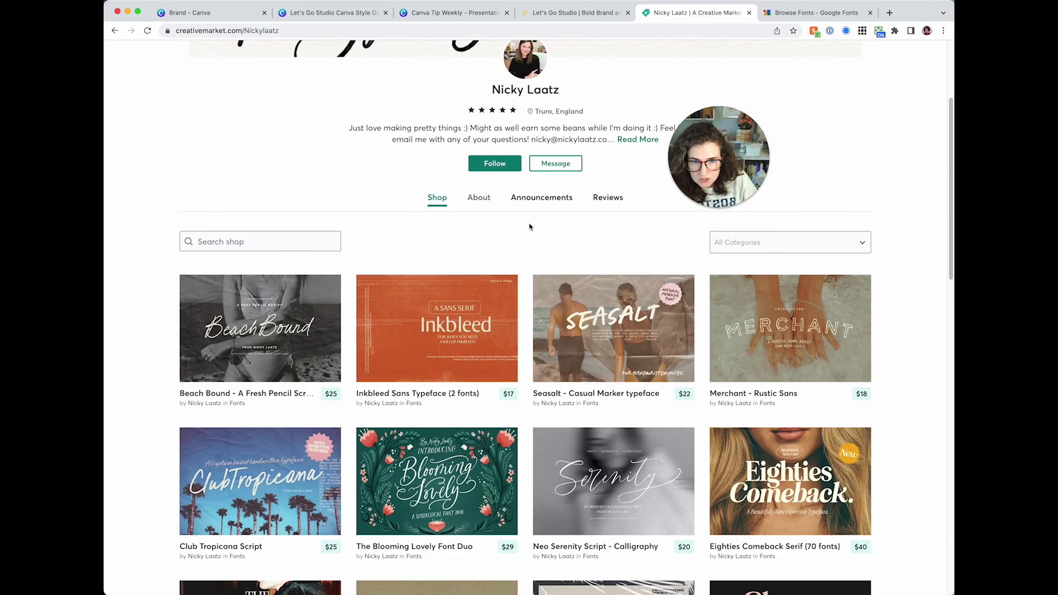
Step: Filter the shop to Fonts, browse the font grid, then go back to Canva
{"action": "left_click", "coordinate": [730, 244]}
{"action": "left_click", "coordinate": [726, 281]}
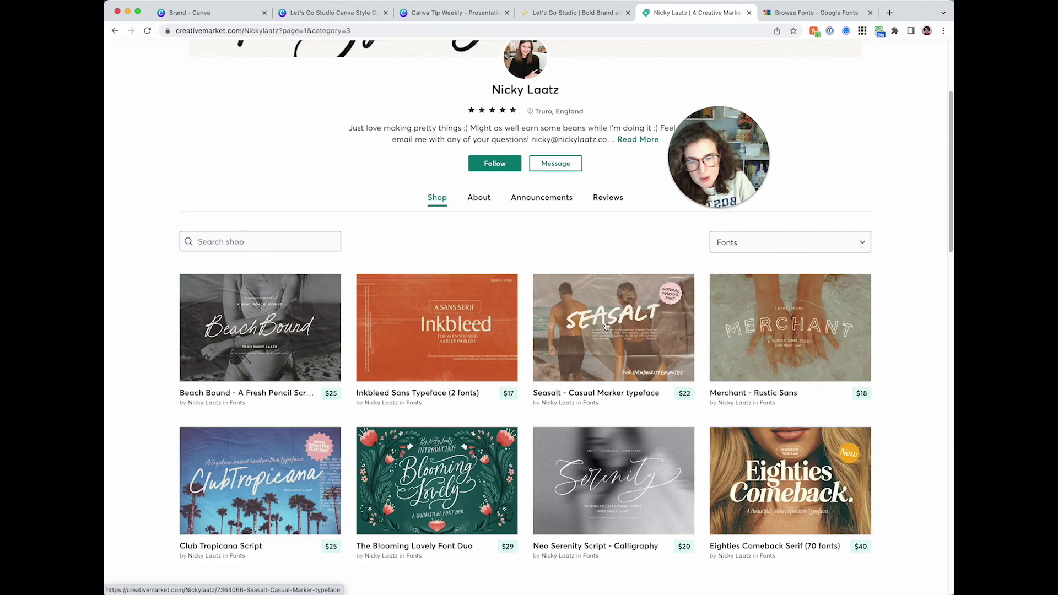
{"action": "scroll", "coordinate": [601, 329], "scroll_direction": "down", "scroll_amount": 5}
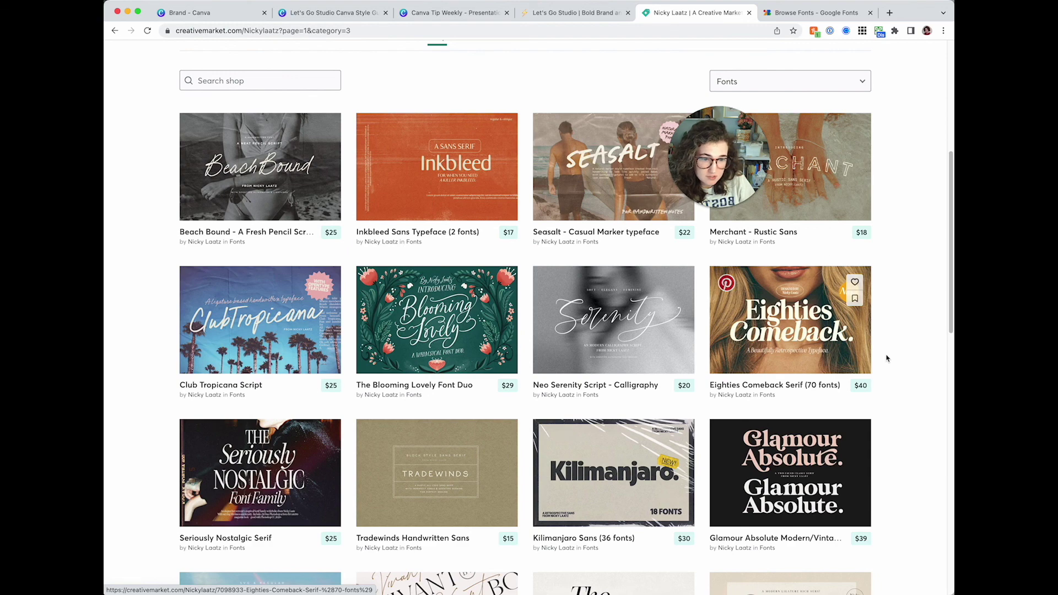
{"action": "scroll", "coordinate": [888, 356], "scroll_direction": "down", "scroll_amount": 3}
{"action": "scroll", "coordinate": [891, 351], "scroll_direction": "down", "scroll_amount": 2}
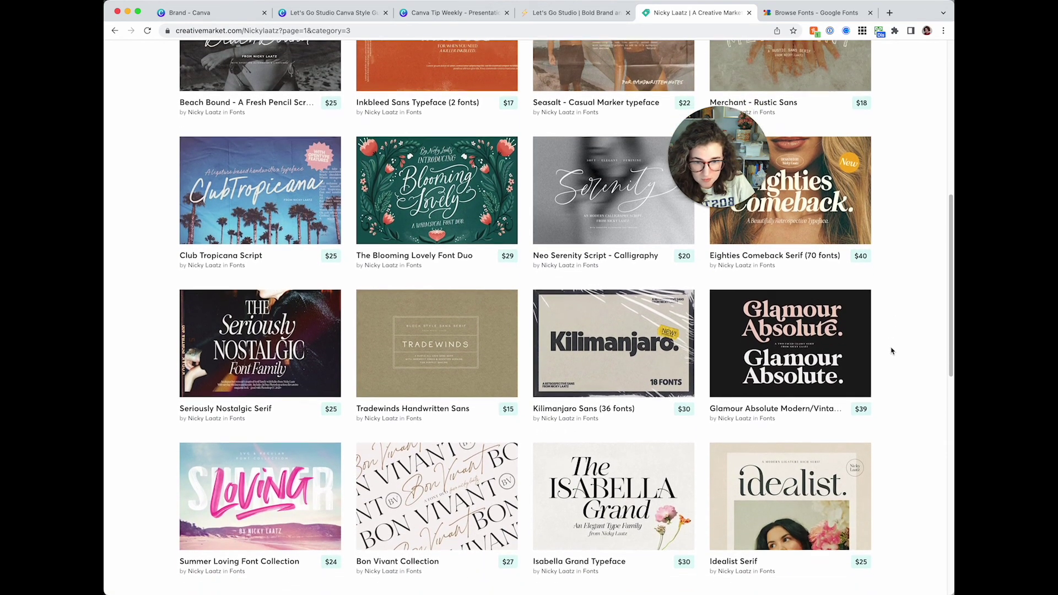
{"action": "scroll", "coordinate": [202, 340], "scroll_direction": "down", "scroll_amount": 6}
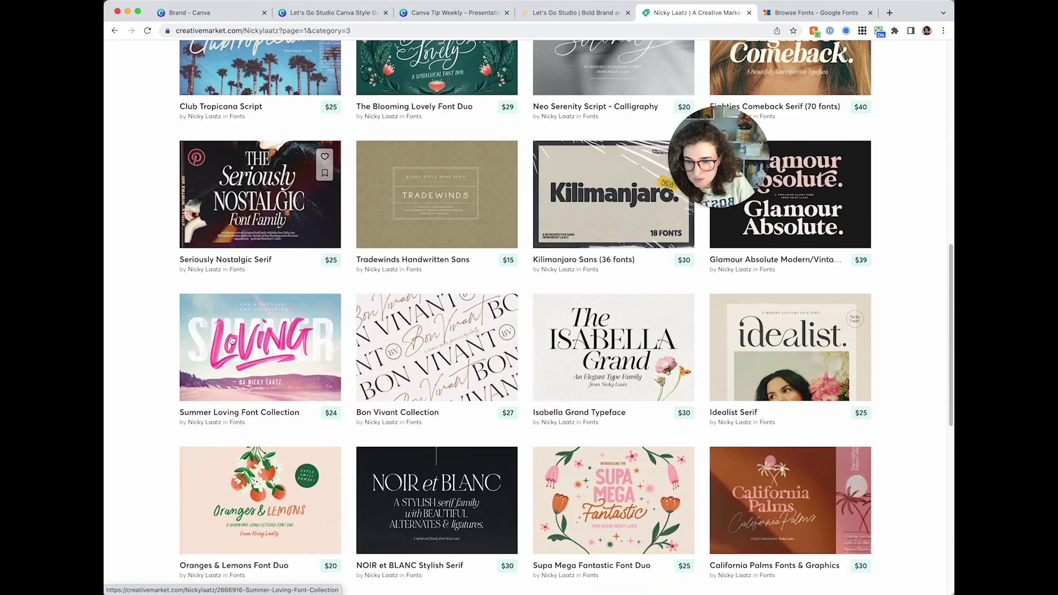
{"action": "scroll", "coordinate": [455, 416], "scroll_direction": "down", "scroll_amount": 1}
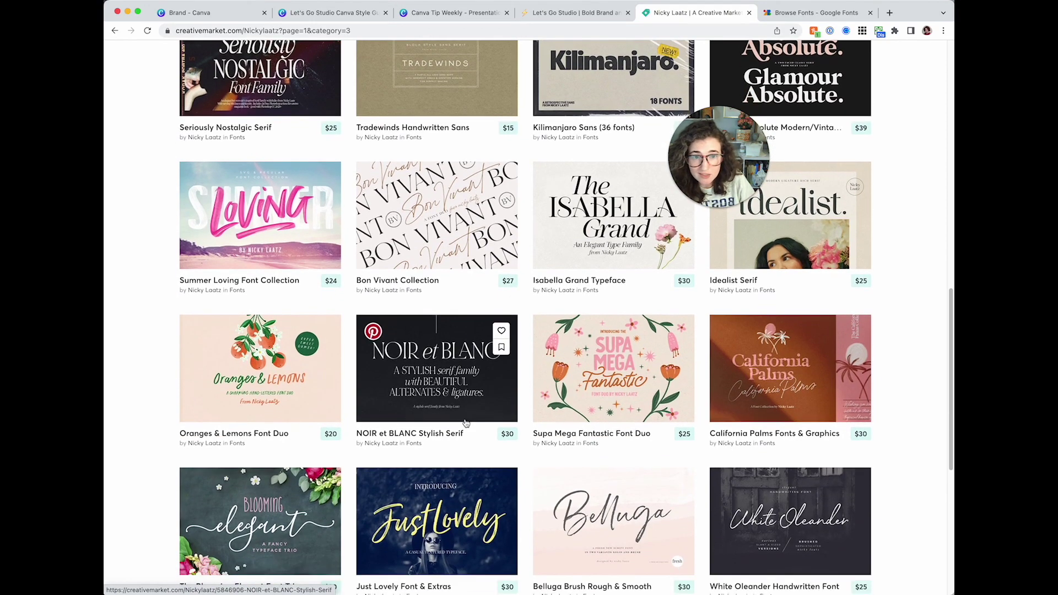
{"action": "scroll", "coordinate": [468, 415], "scroll_direction": "down", "scroll_amount": 3}
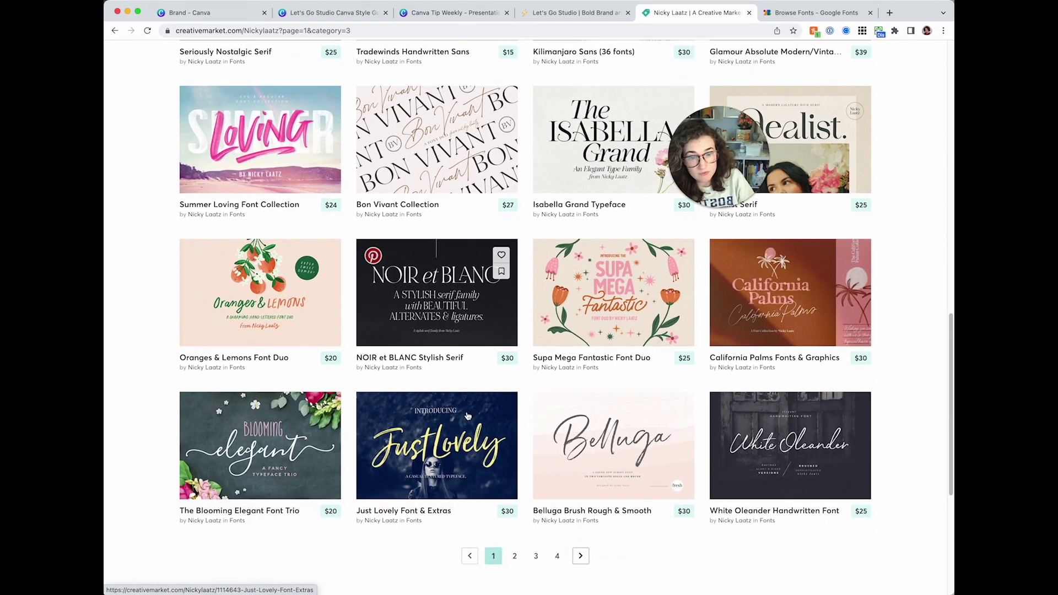
{"action": "scroll", "coordinate": [466, 415], "scroll_direction": "up", "scroll_amount": 20}
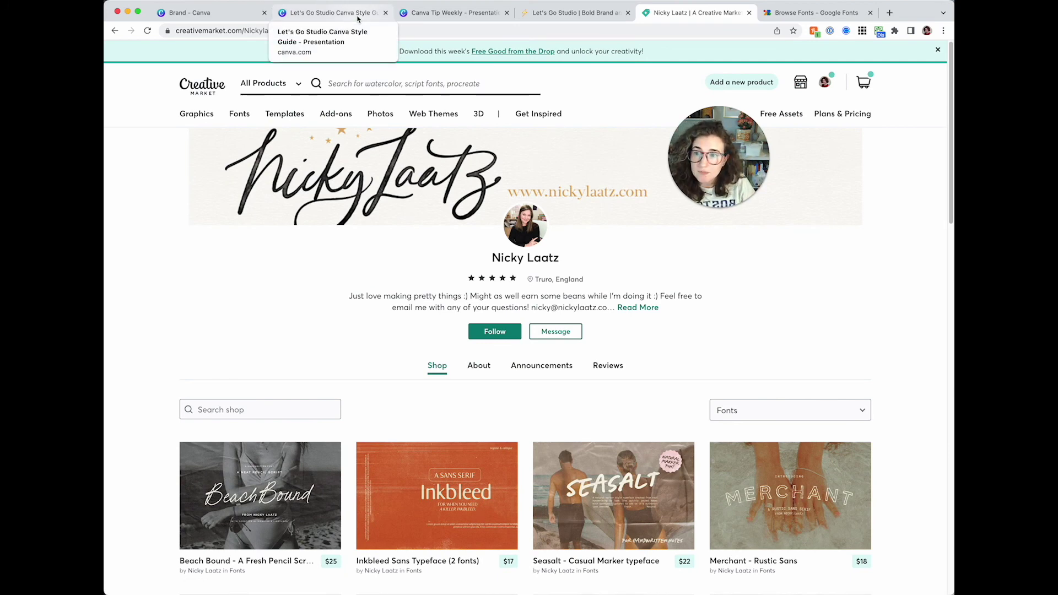
{"action": "left_click", "coordinate": [357, 17]}
Step: In the Canva Tip Weekly design, move page 52's three text boxes slightly down and right
{"action": "left_click", "coordinate": [428, 16]}
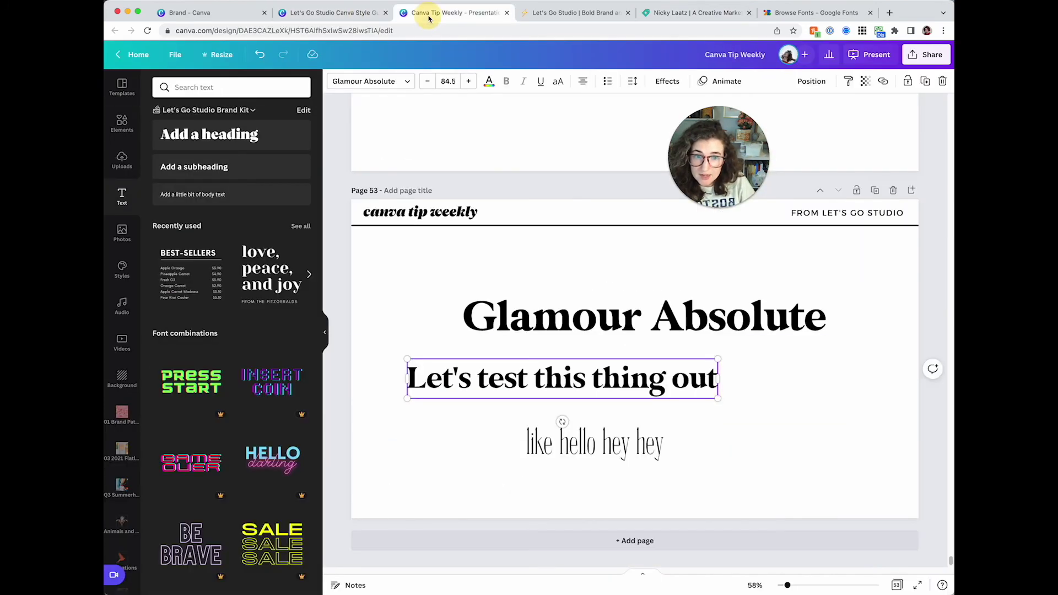
{"action": "left_click", "coordinate": [553, 244]}
{"action": "left_click", "coordinate": [562, 297]}
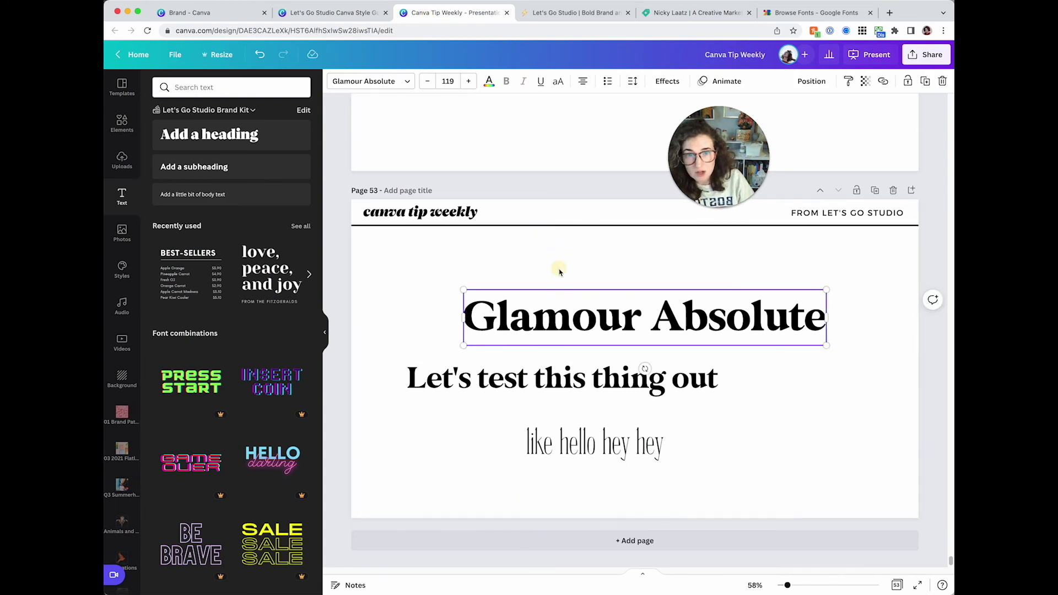
{"action": "left_click", "coordinate": [560, 267]}
{"action": "left_click_drag", "start_coordinate": [538, 265], "coordinate": [457, 289]}
{"action": "scroll", "coordinate": [787, 451], "scroll_direction": "up", "scroll_amount": 6}
{"action": "left_click_drag", "start_coordinate": [455, 310], "coordinate": [484, 337]}
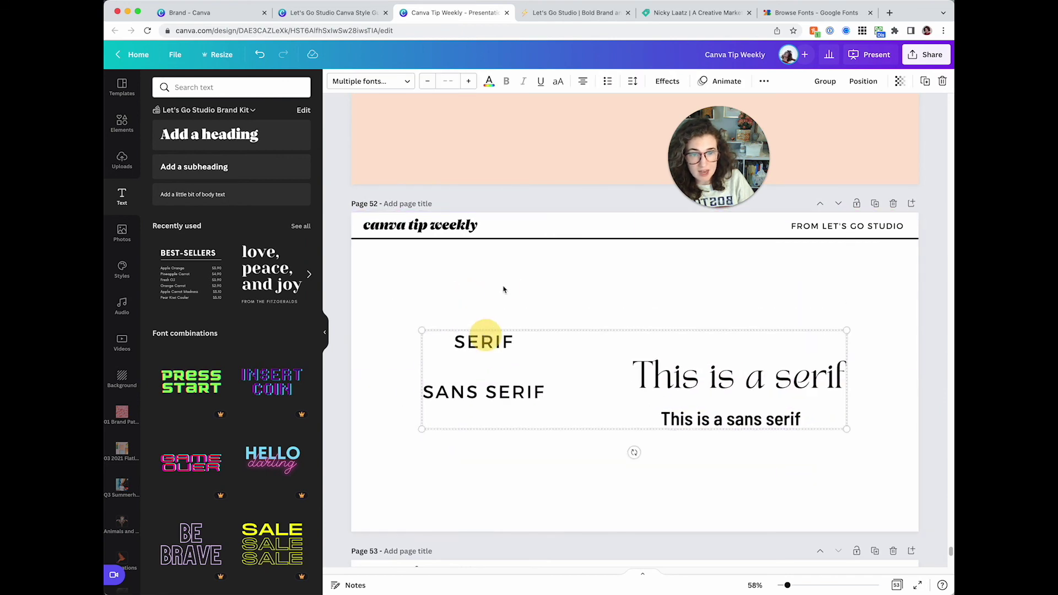
{"action": "left_click", "coordinate": [503, 287]}
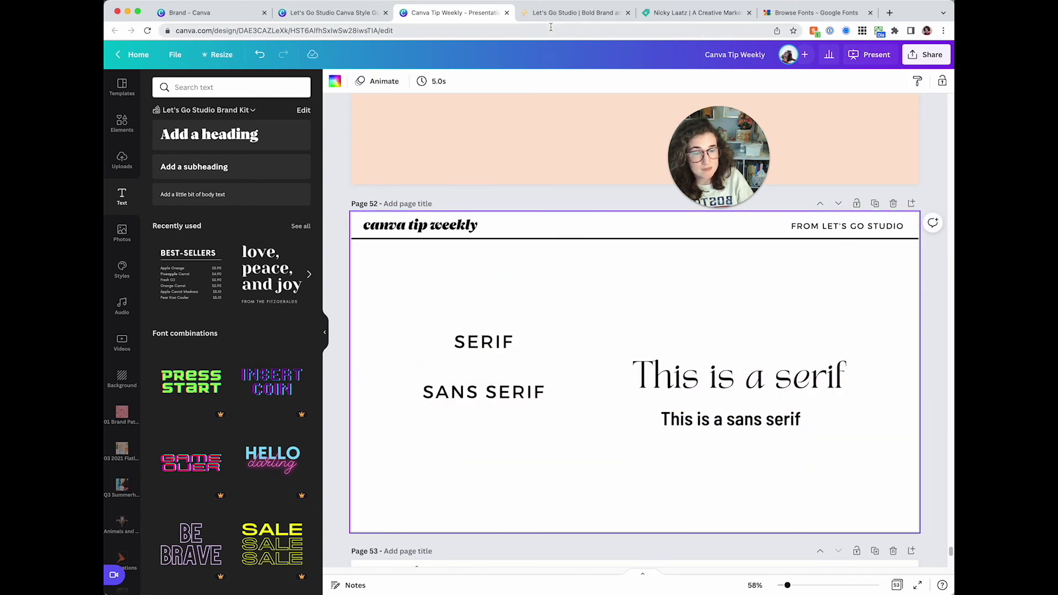
Step: Open the Let's Go Studio Canva Style Guide at its colors and hexes pages
{"action": "left_click", "coordinate": [575, 12]}
{"action": "scroll", "coordinate": [445, 225], "scroll_direction": "up", "scroll_amount": 10}
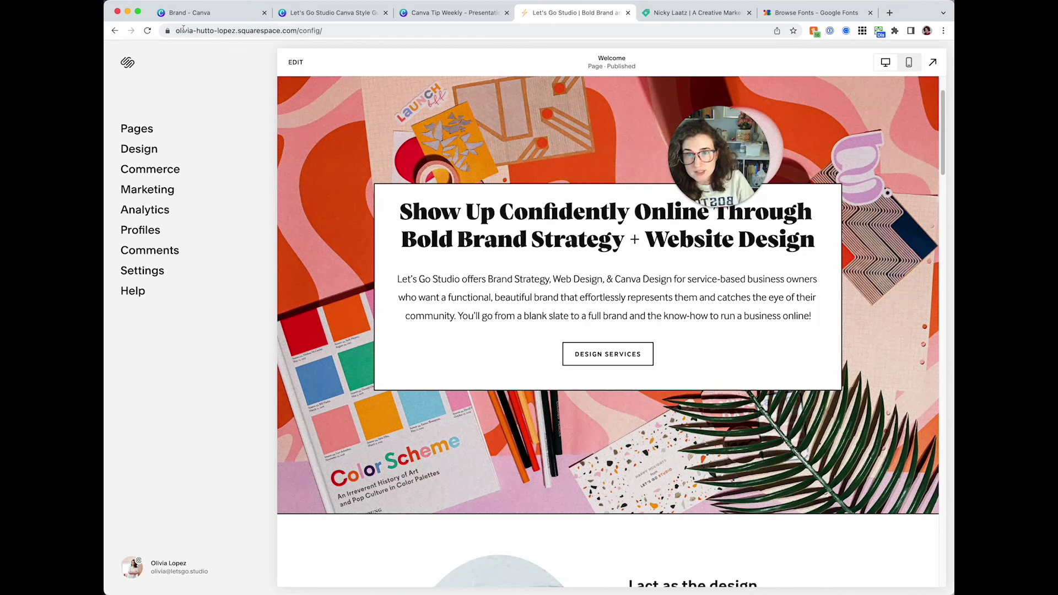
{"action": "left_click", "coordinate": [354, 13]}
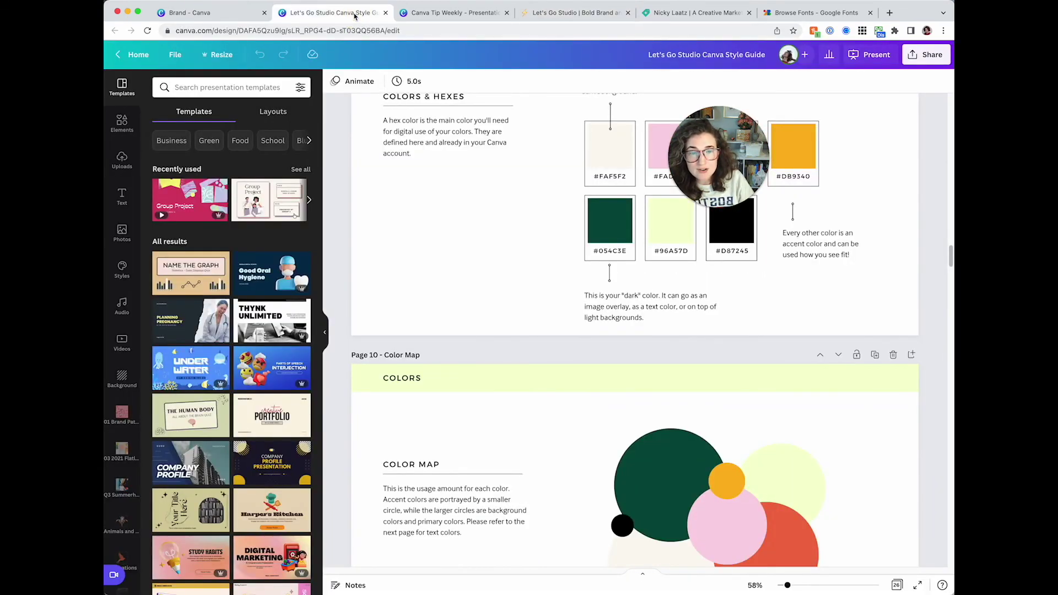